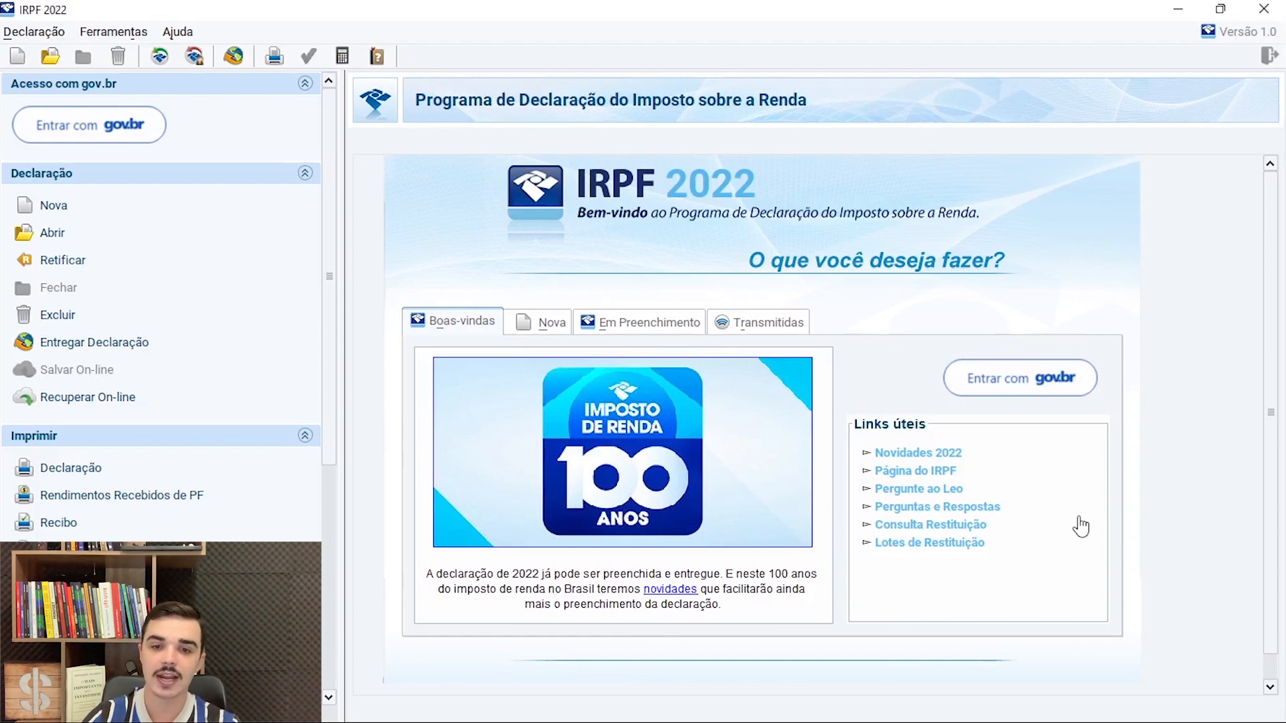
Switch to Chrome and search Google for "irpf 2022".
mouse_move(703, 722)
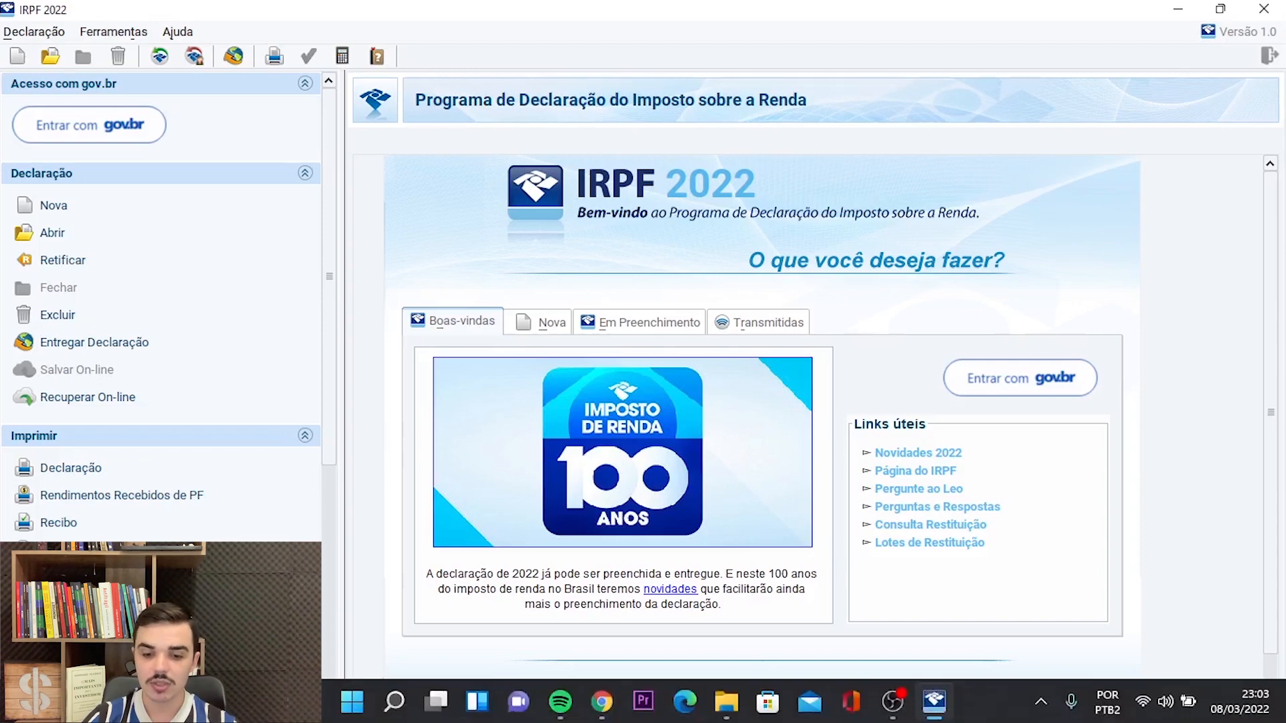
click(606, 713)
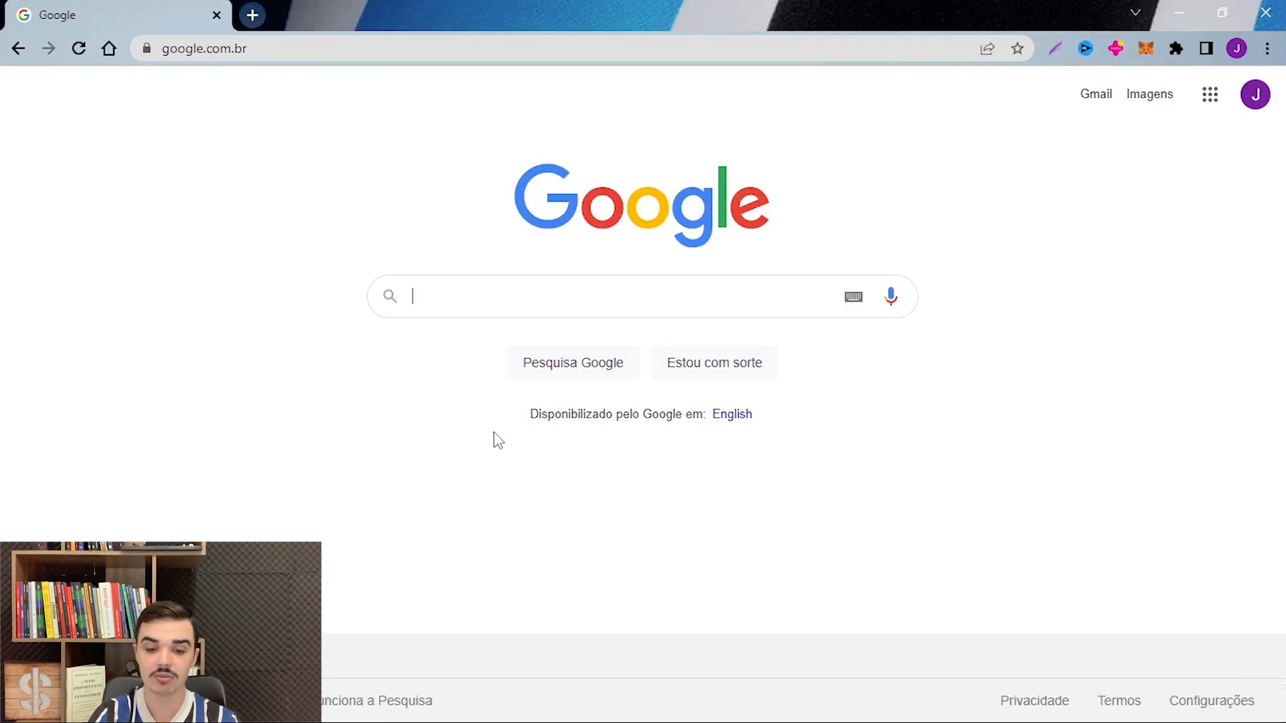
click(737, 297)
text(irpf2022)
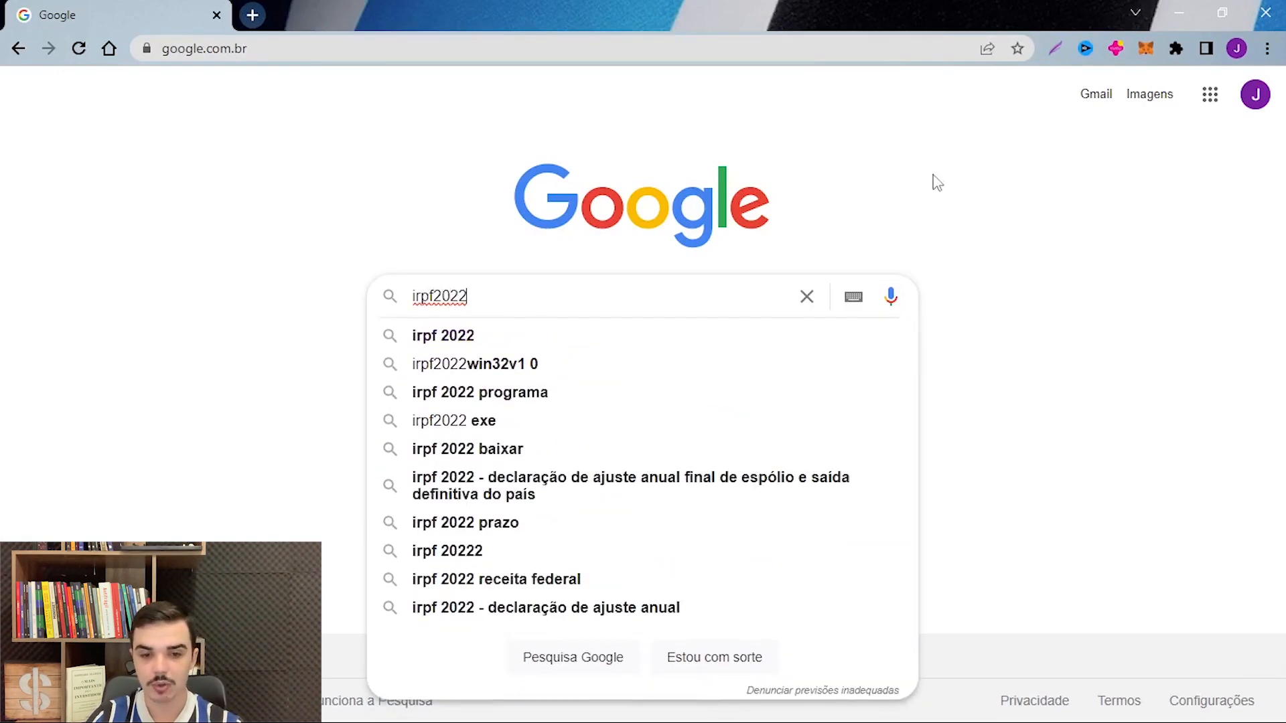
click(472, 334)
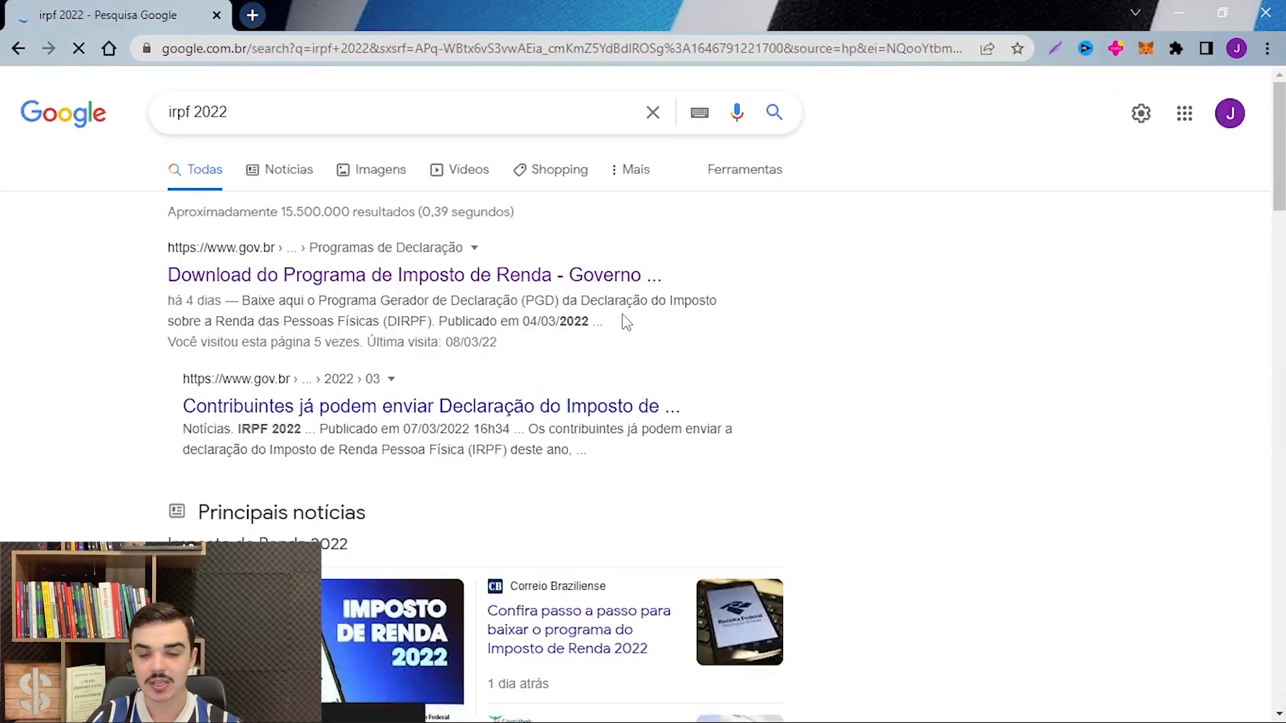
Open the Receita Federal download page for the income tax program and review the IRPF 2022 versions offered for each operating system.
click(248, 283)
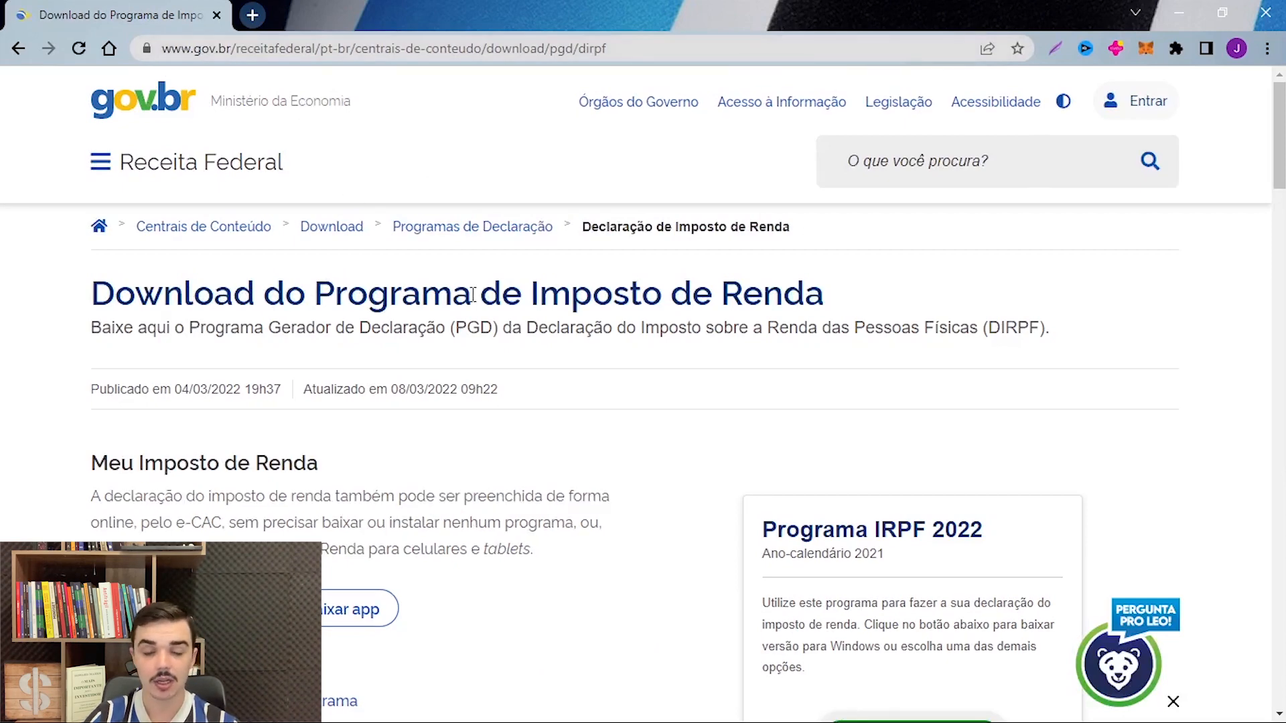
scroll(1064, 469, down, 4)
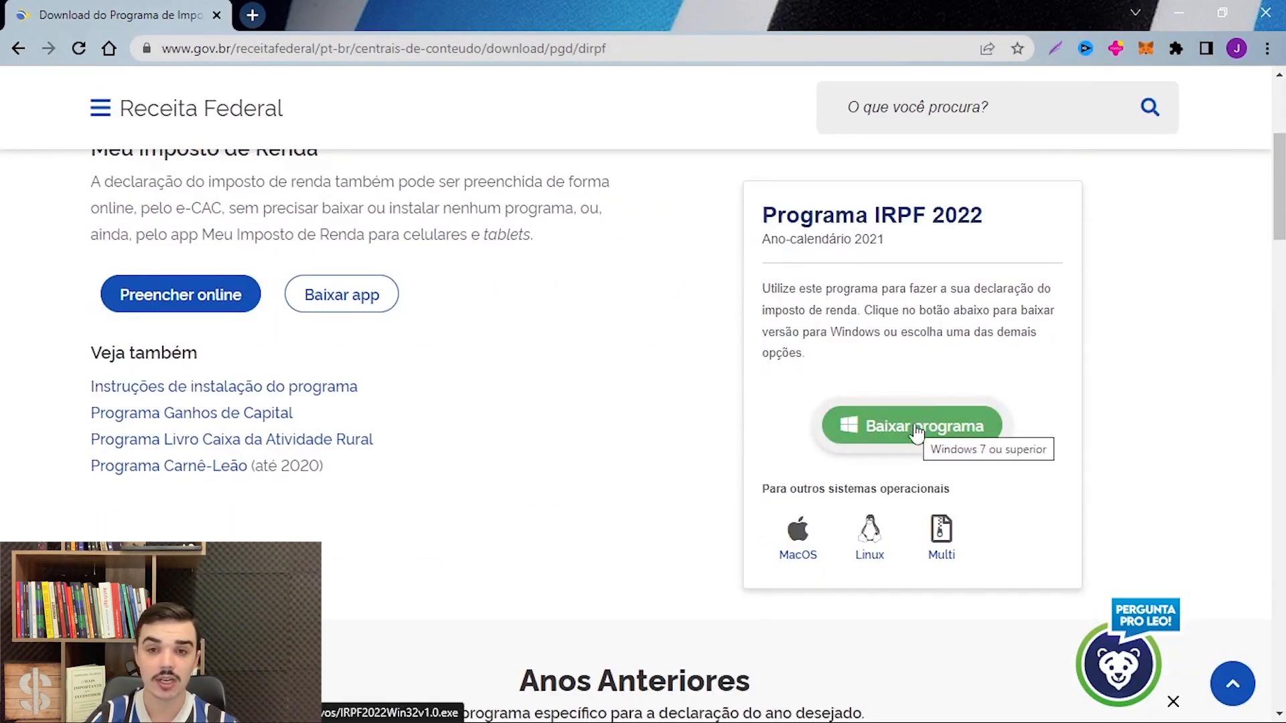
scroll(810, 496, down, 1)
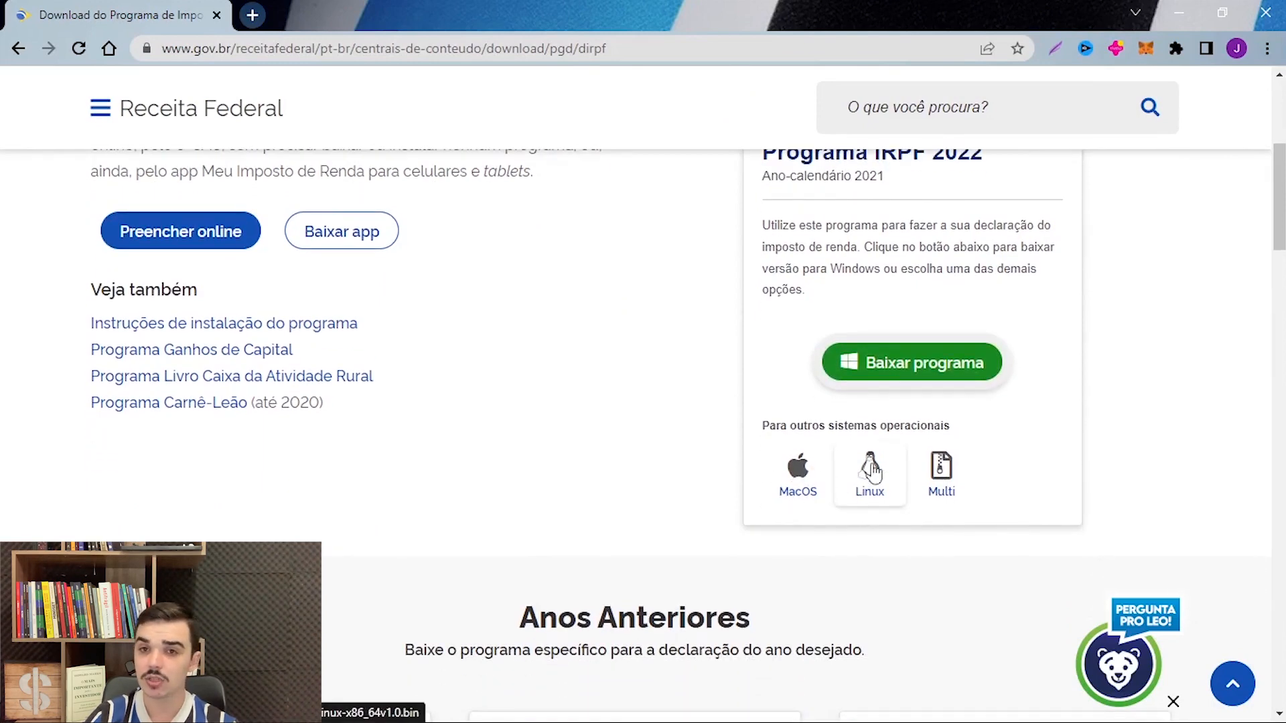
scroll(914, 440, down, 2)
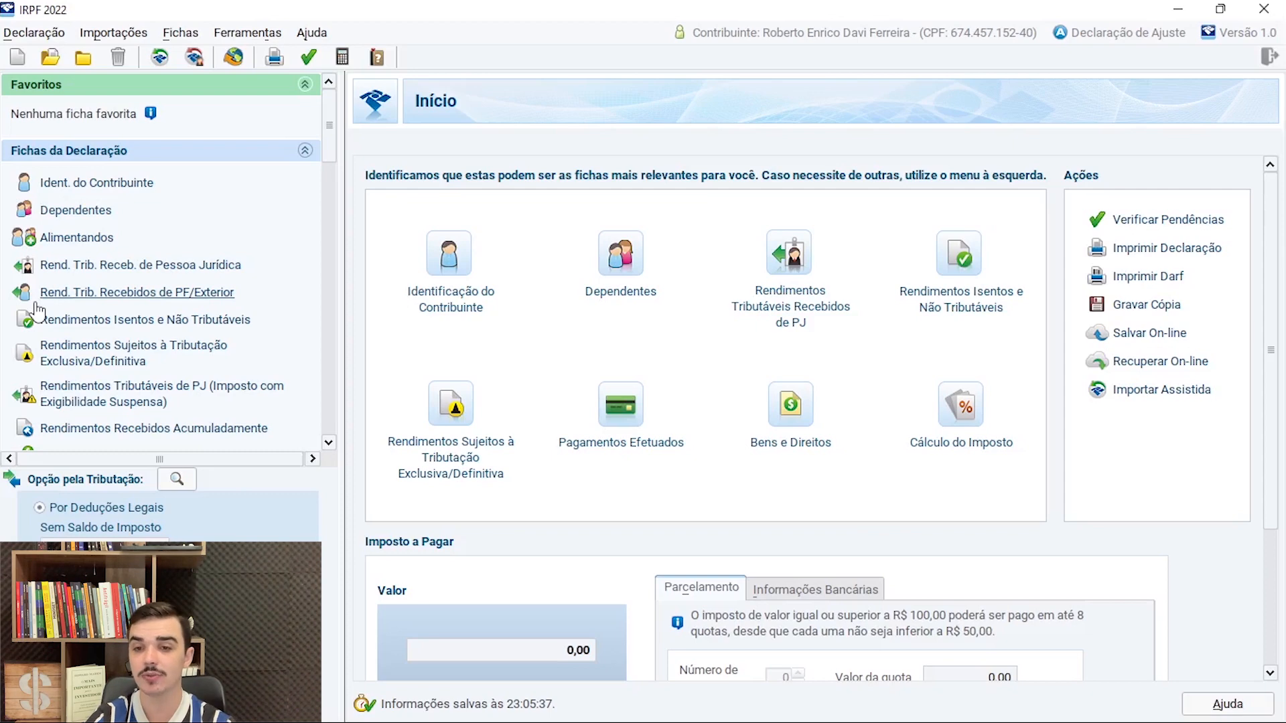
In IRPF 2022, go to Bens e Direitos and open the savings account item (group 04, code 01) for editing.
scroll(37, 312, down, 3)
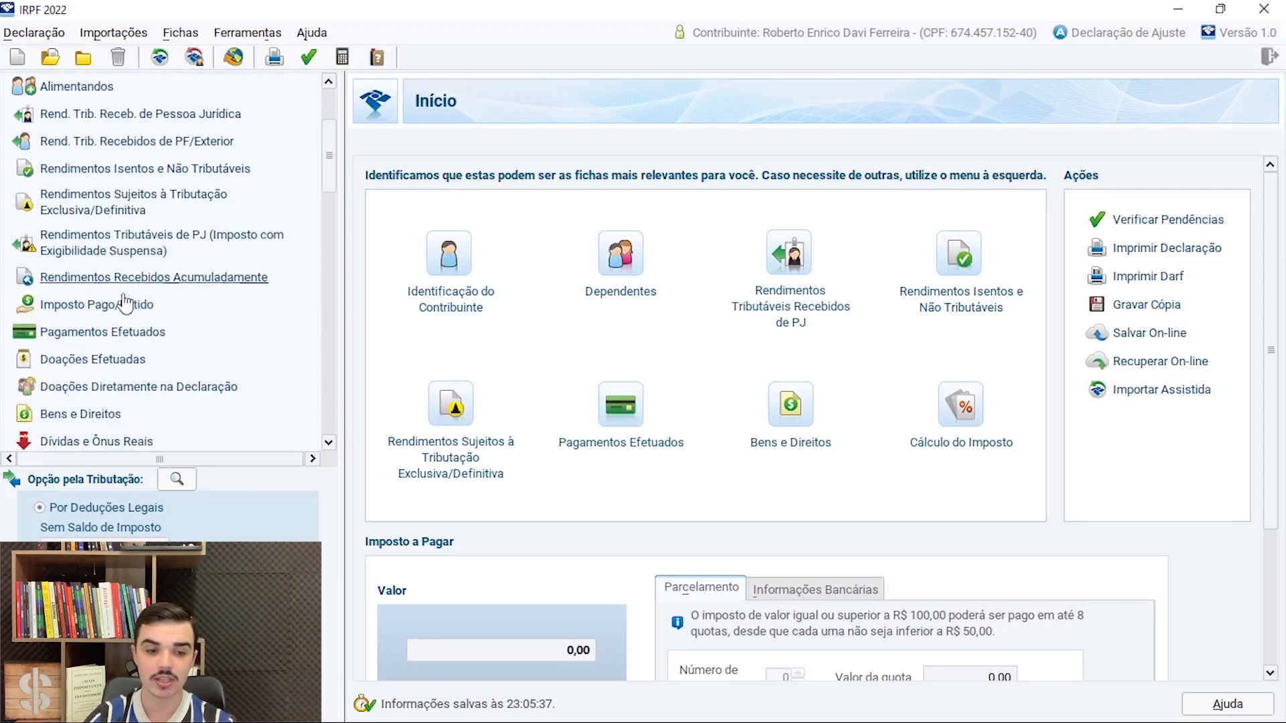
scroll(152, 309, down, 1)
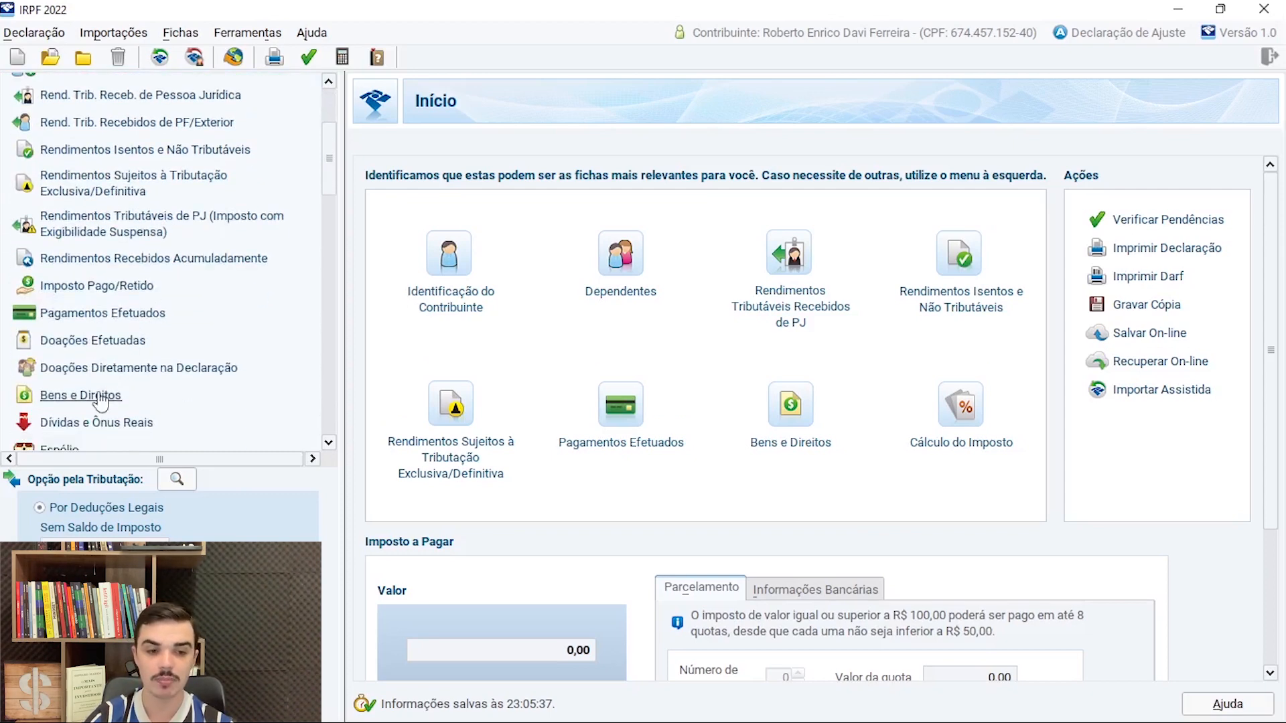
click(100, 396)
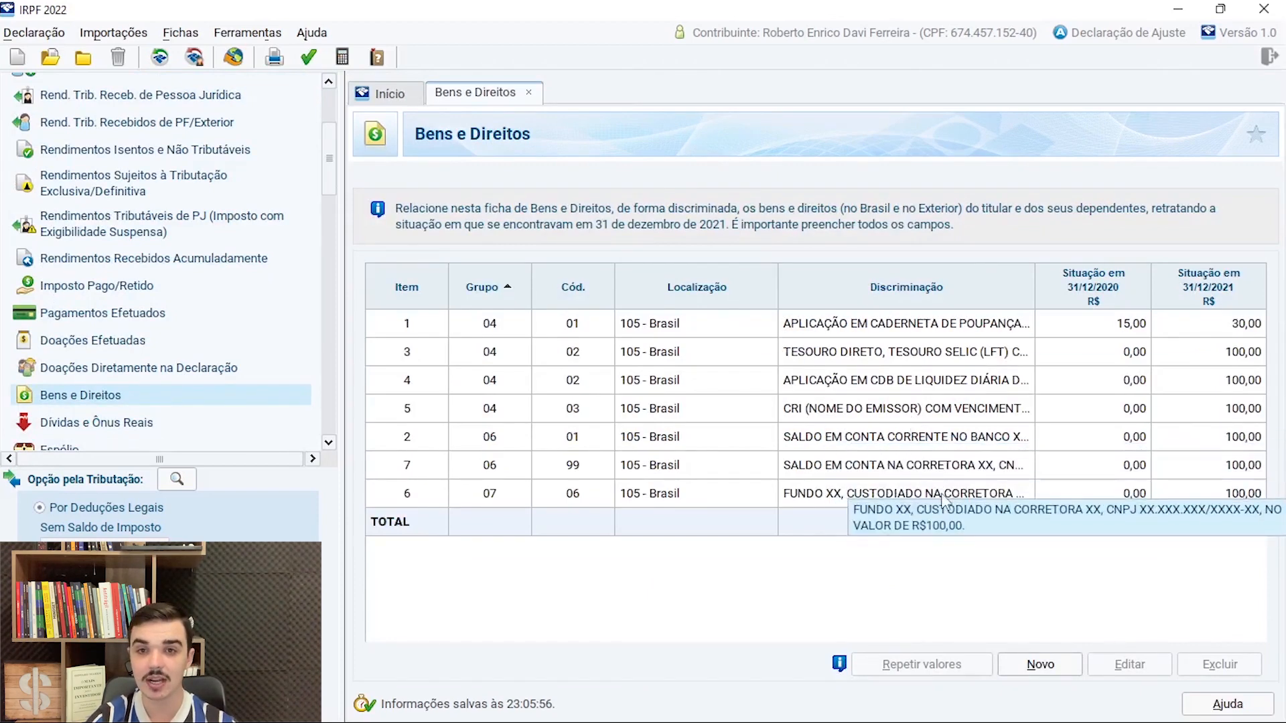
click(913, 328)
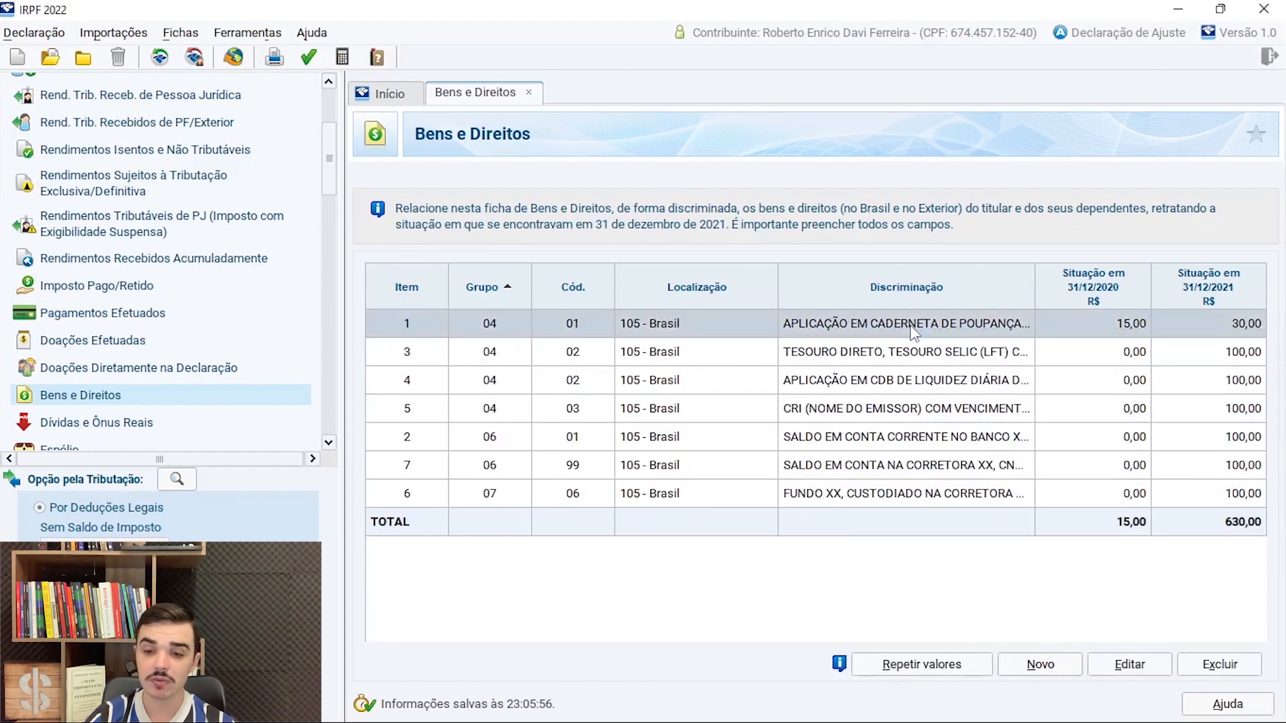
click(1130, 664)
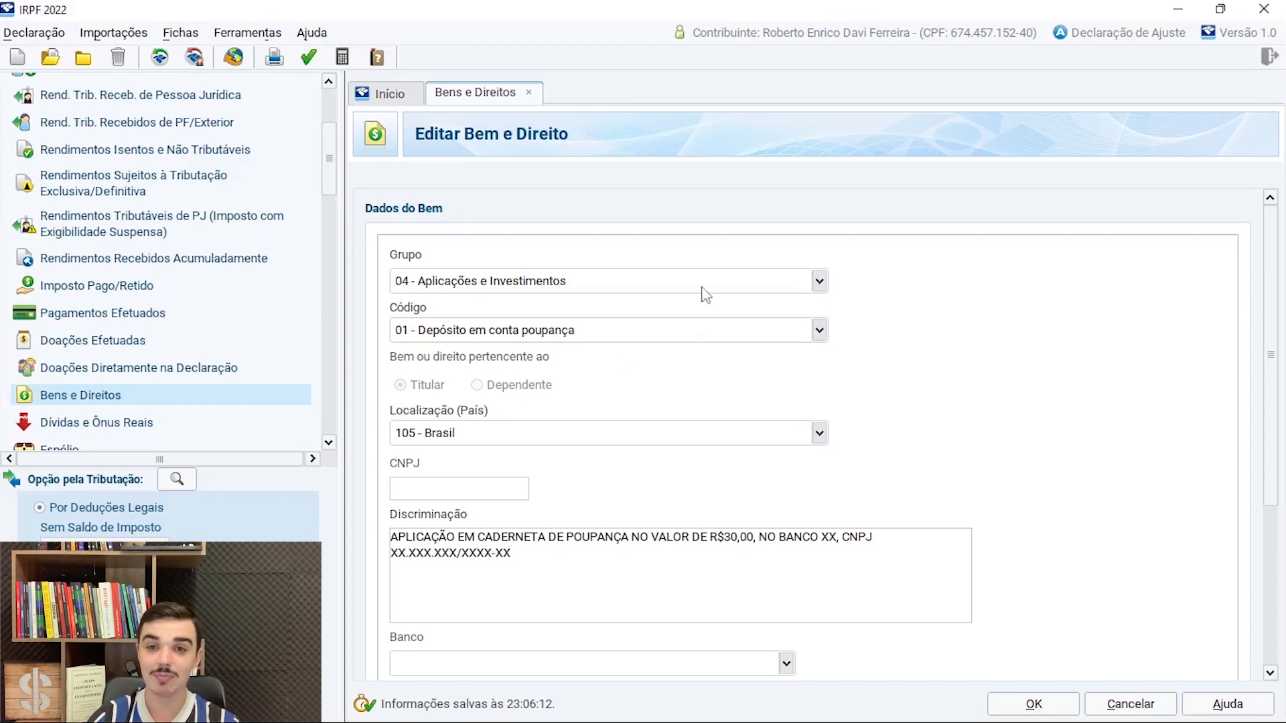
Set the asset's group to 03 - Participações Societárias and its code to 01 - Ações (inclusive as listadas em bolsa).
click(818, 288)
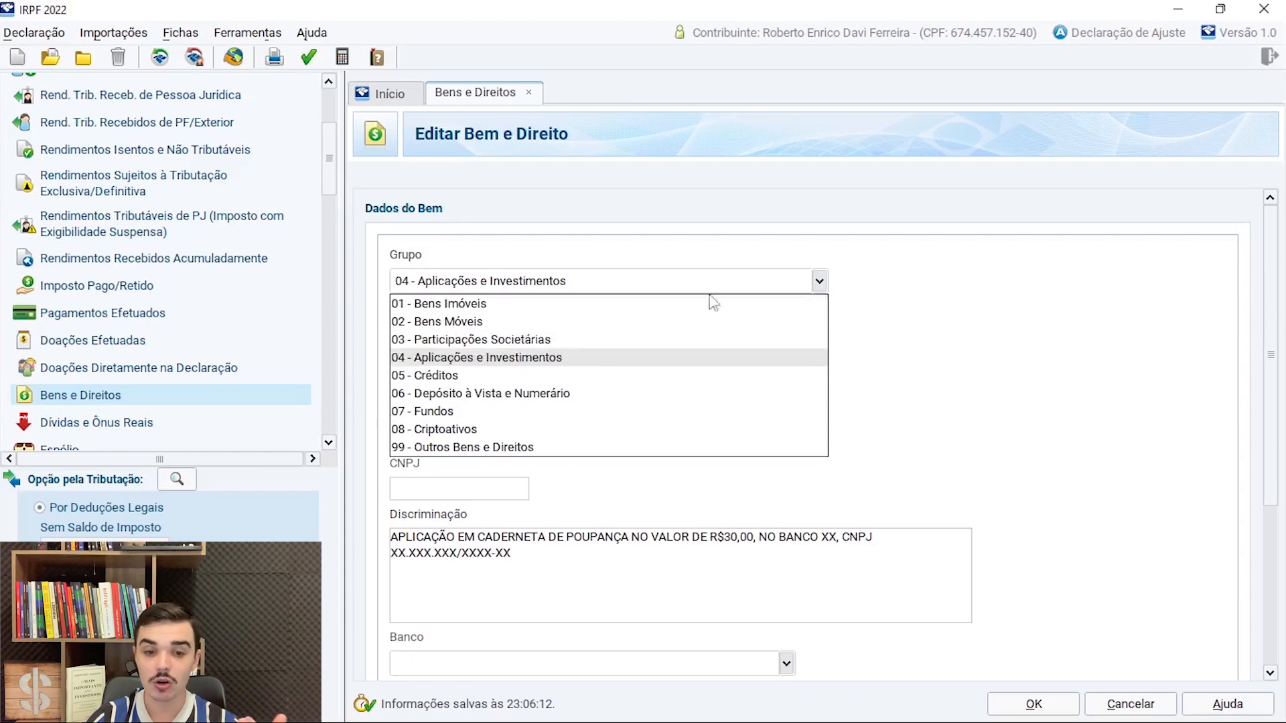
click(559, 340)
click(818, 330)
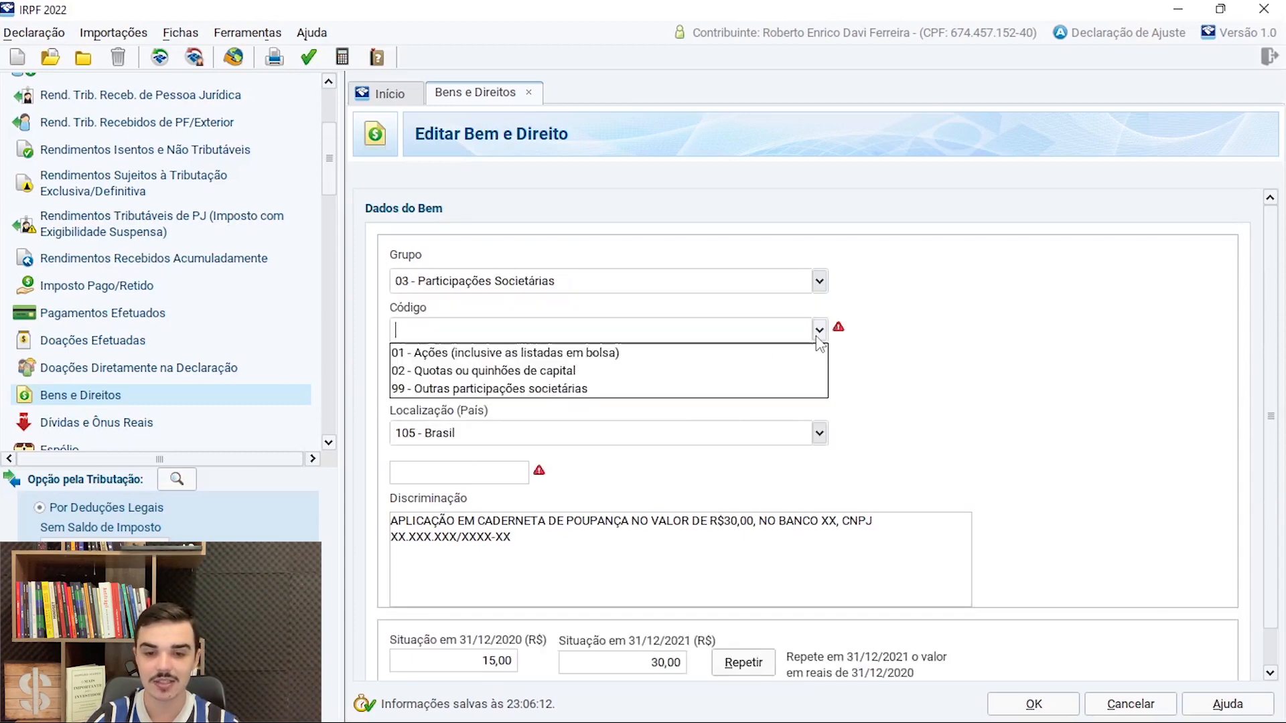
click(485, 349)
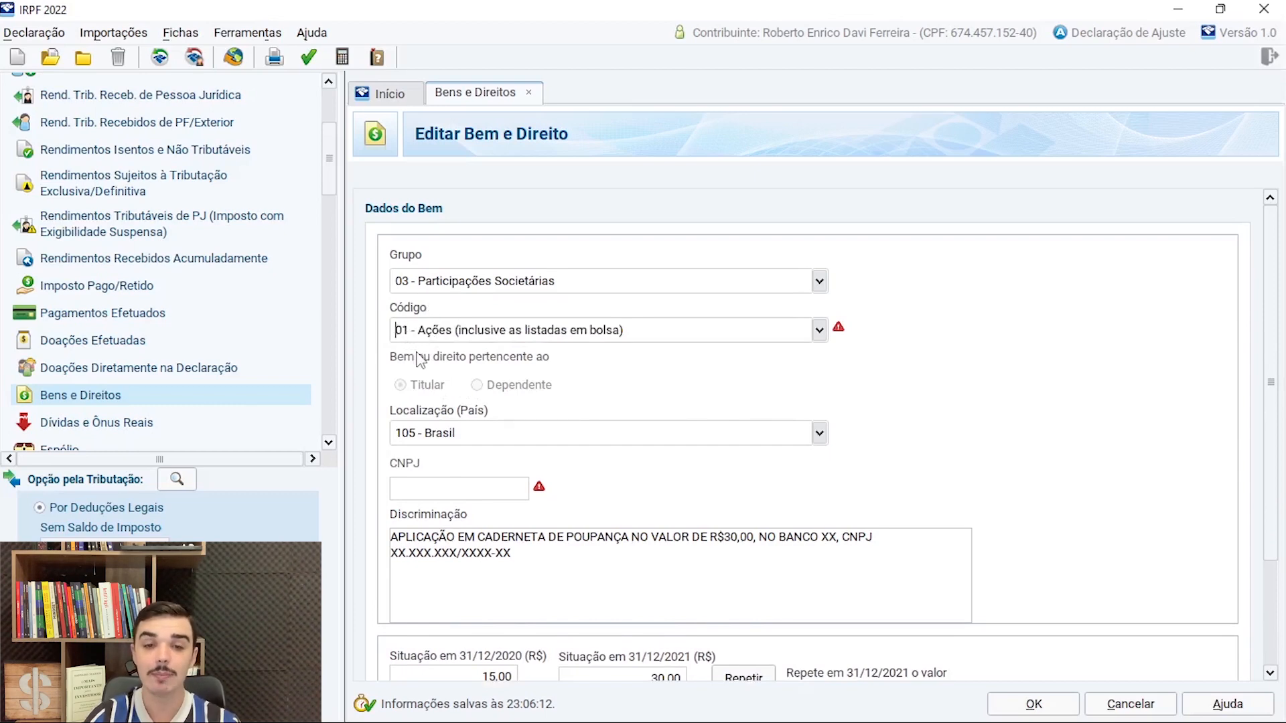
Change the asset's group to 07 - Fundos and its code to 03 - Fundos de Investimento Imobiliário (FII).
click(819, 281)
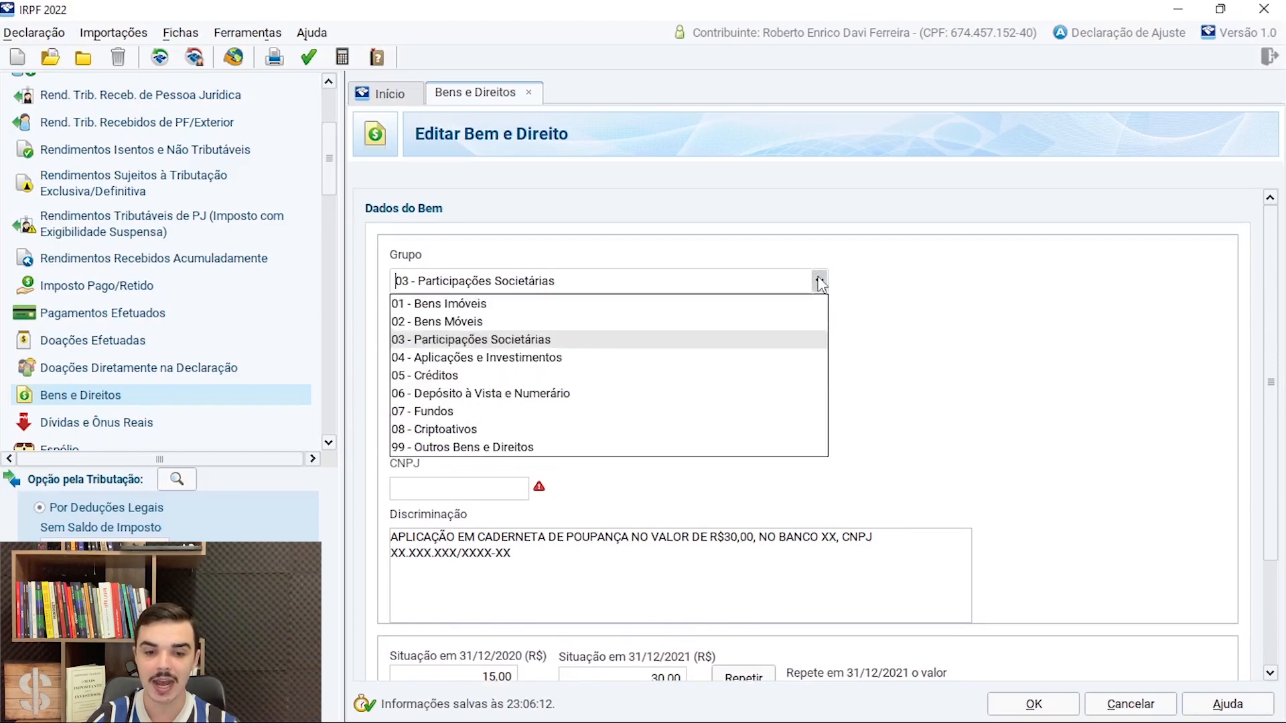
click(442, 411)
click(818, 330)
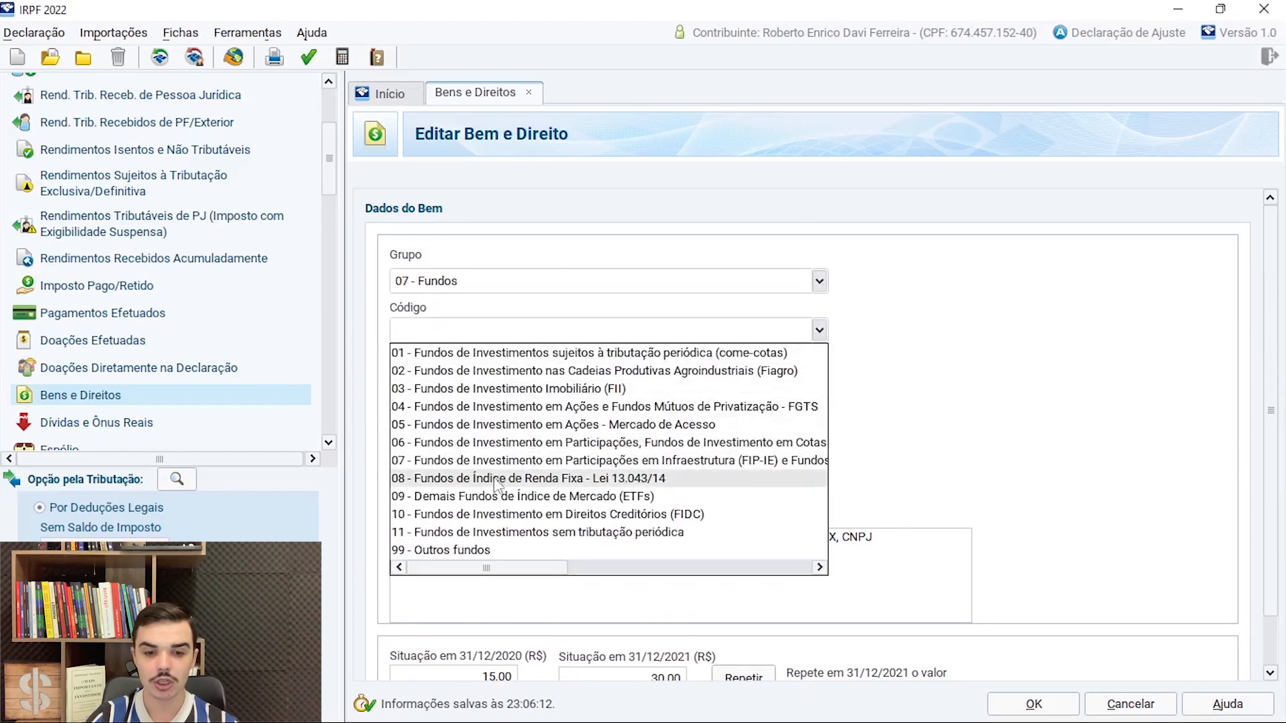
click(468, 389)
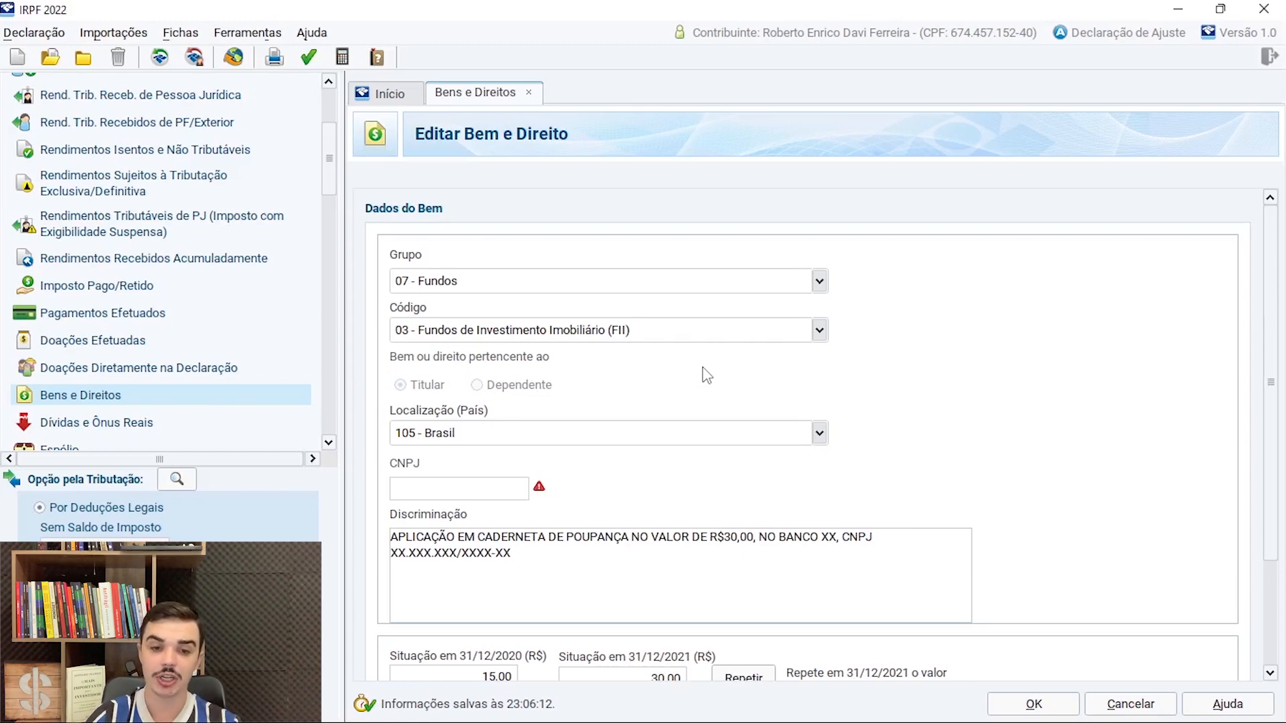
Set the asset's group to 04 - Aplicações e Investimentos and its code to 01 - Depósito em conta poupança.
click(818, 282)
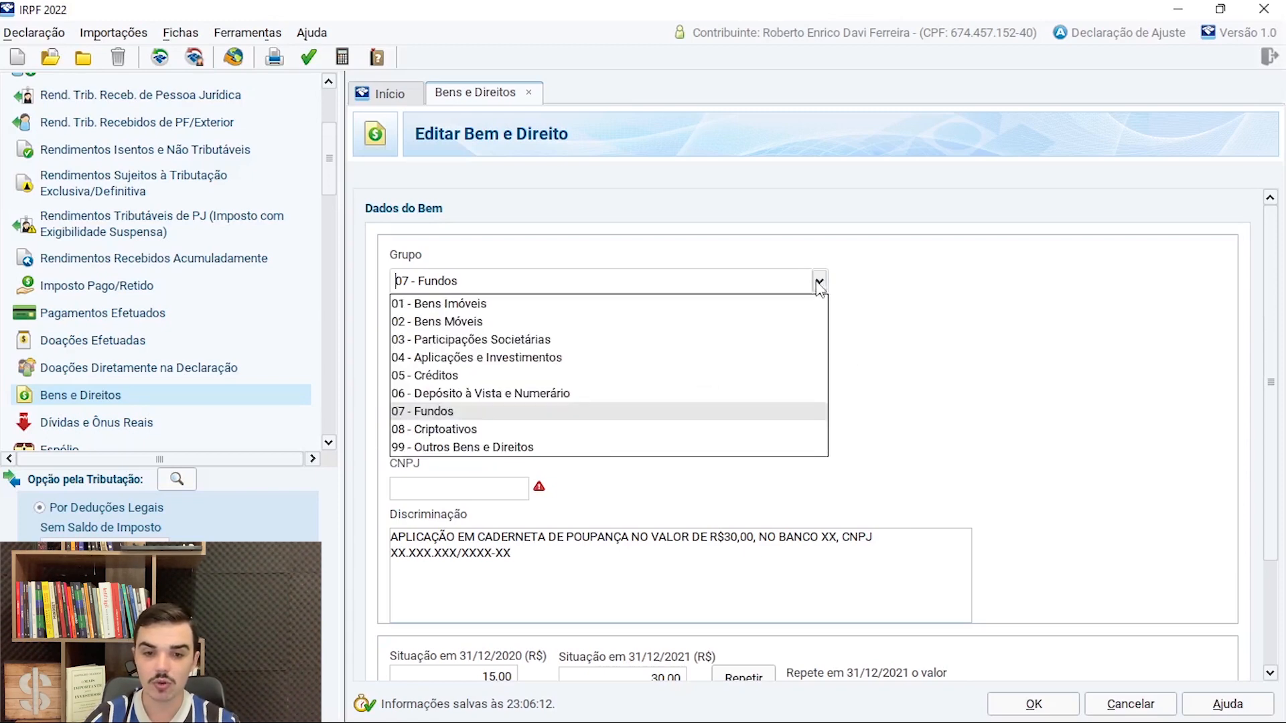
click(450, 366)
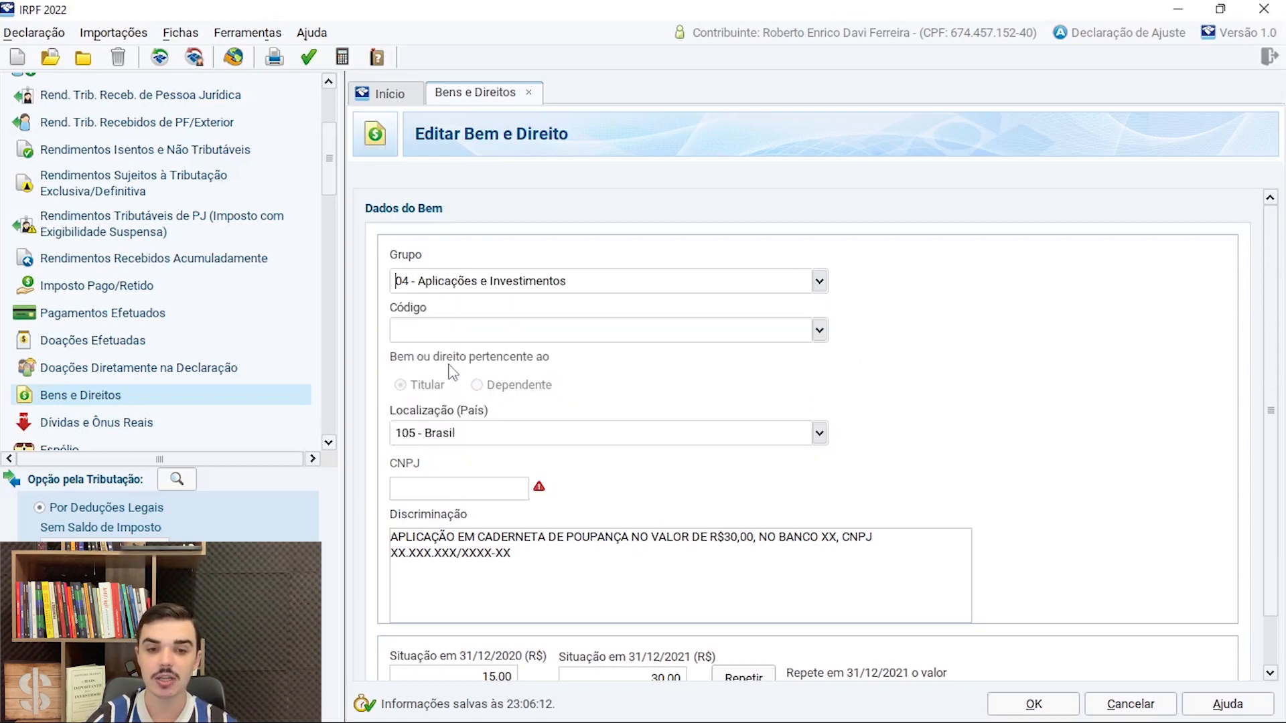
click(819, 330)
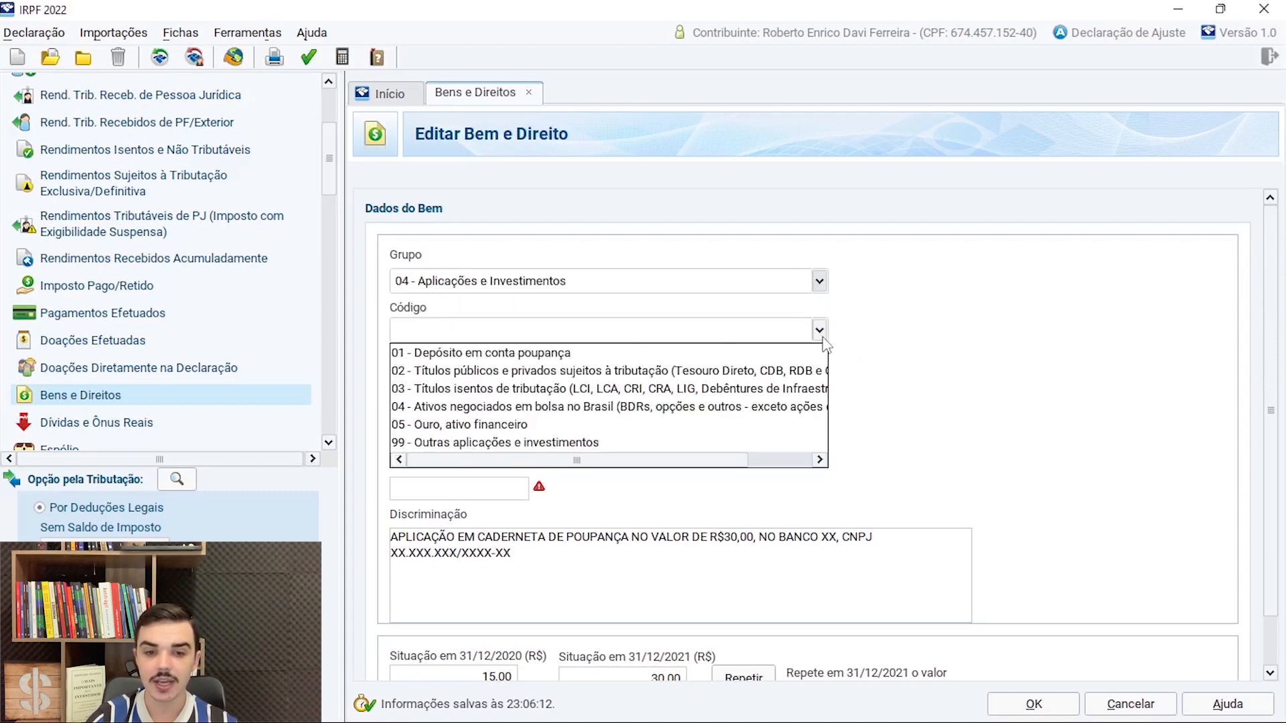
click(498, 355)
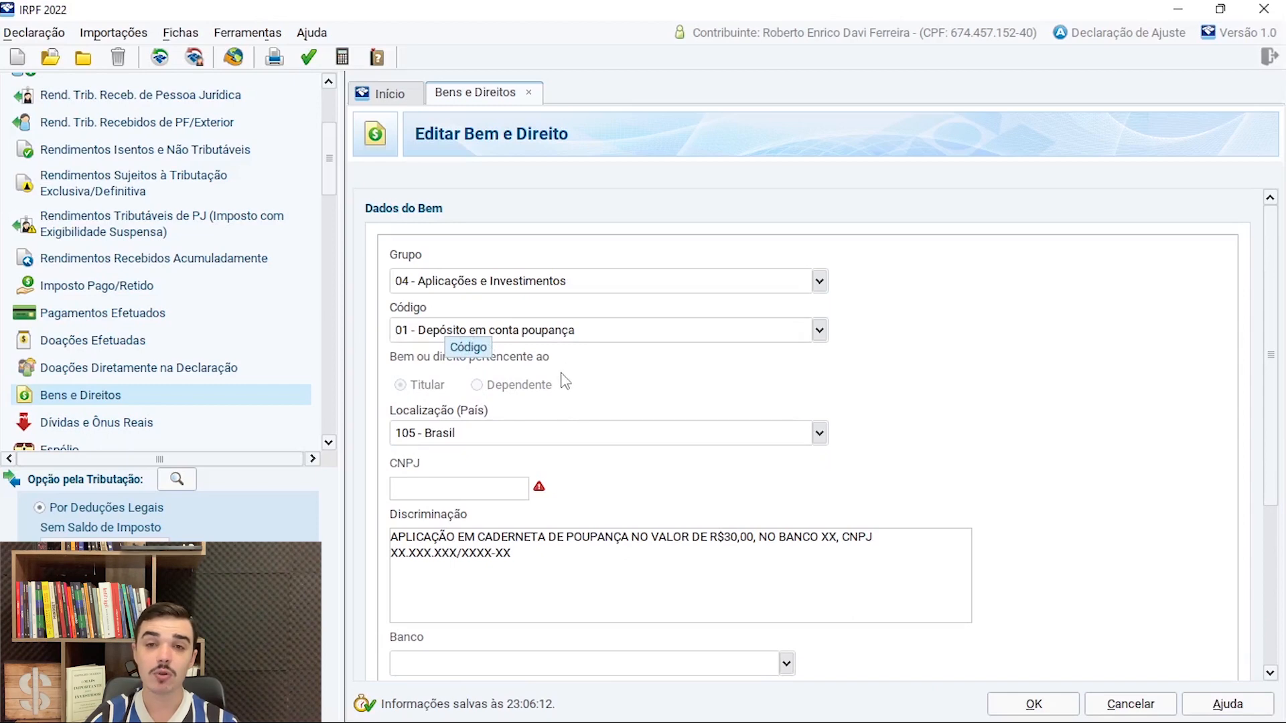
Set the savings deposit's bank to 341 - ITAU UNIBANCO S.A.
click(416, 483)
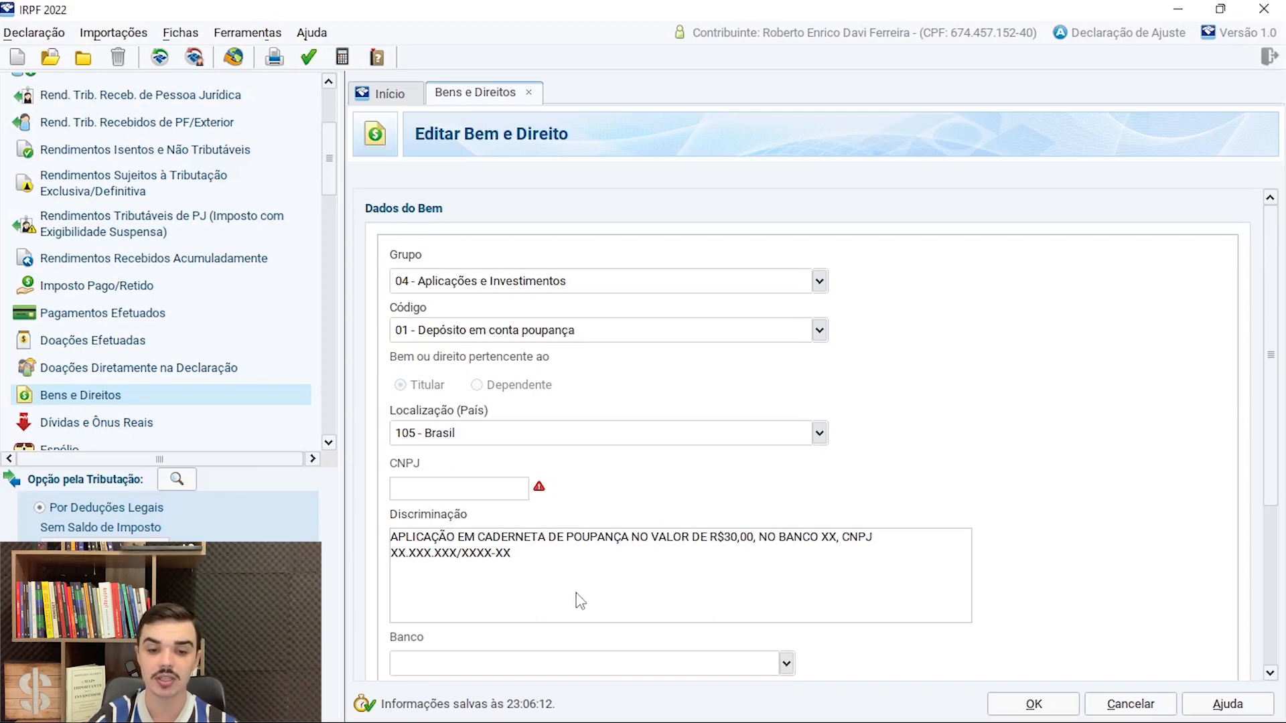
drag(1270, 460, 1279, 606)
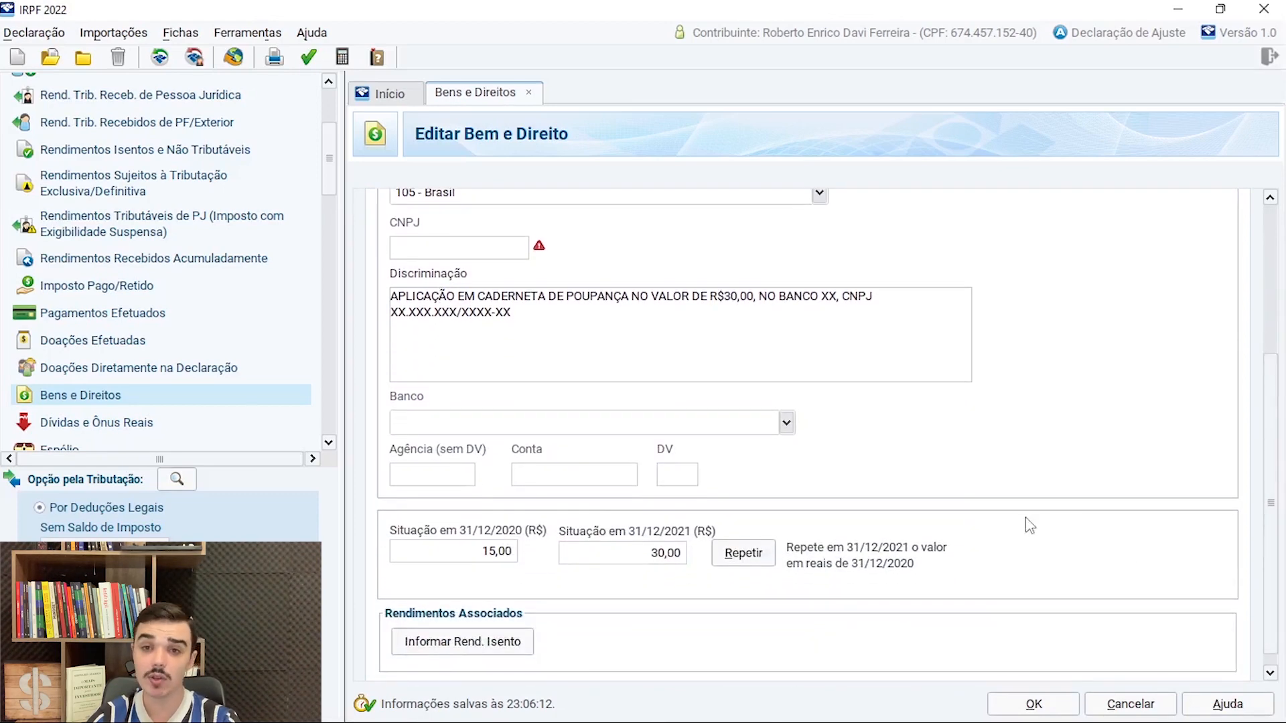
click(786, 422)
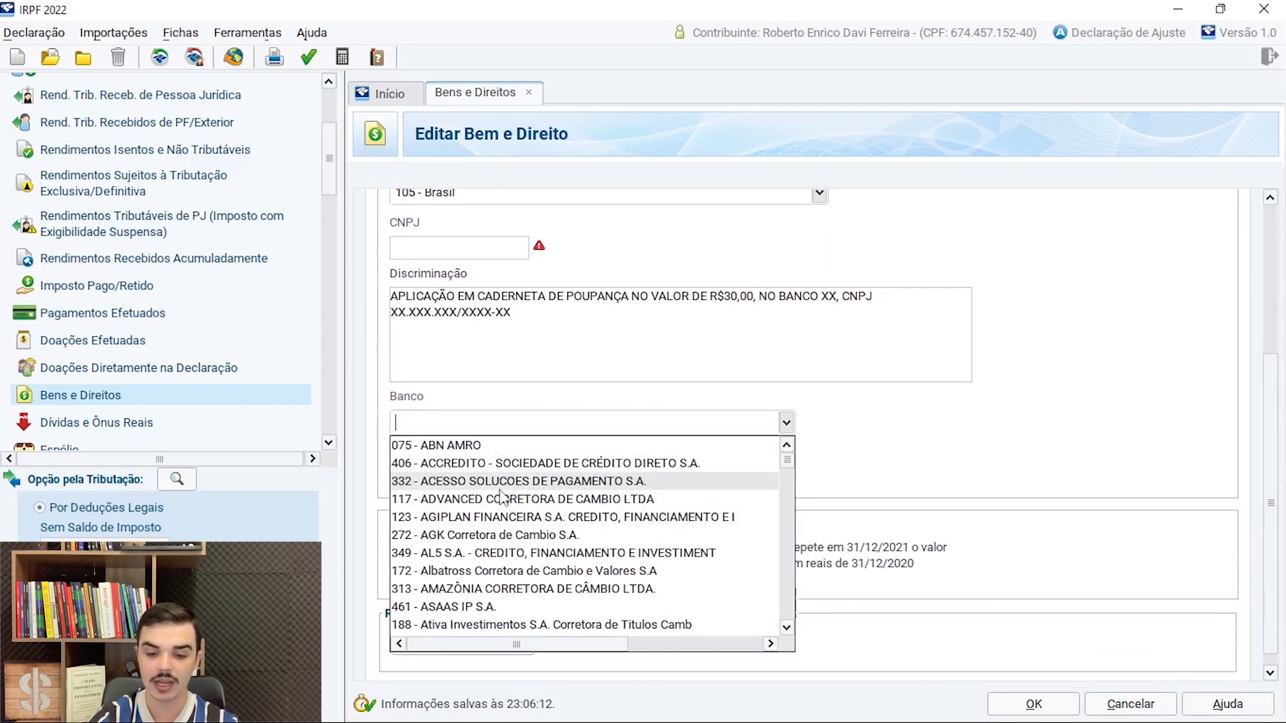
text(itau)
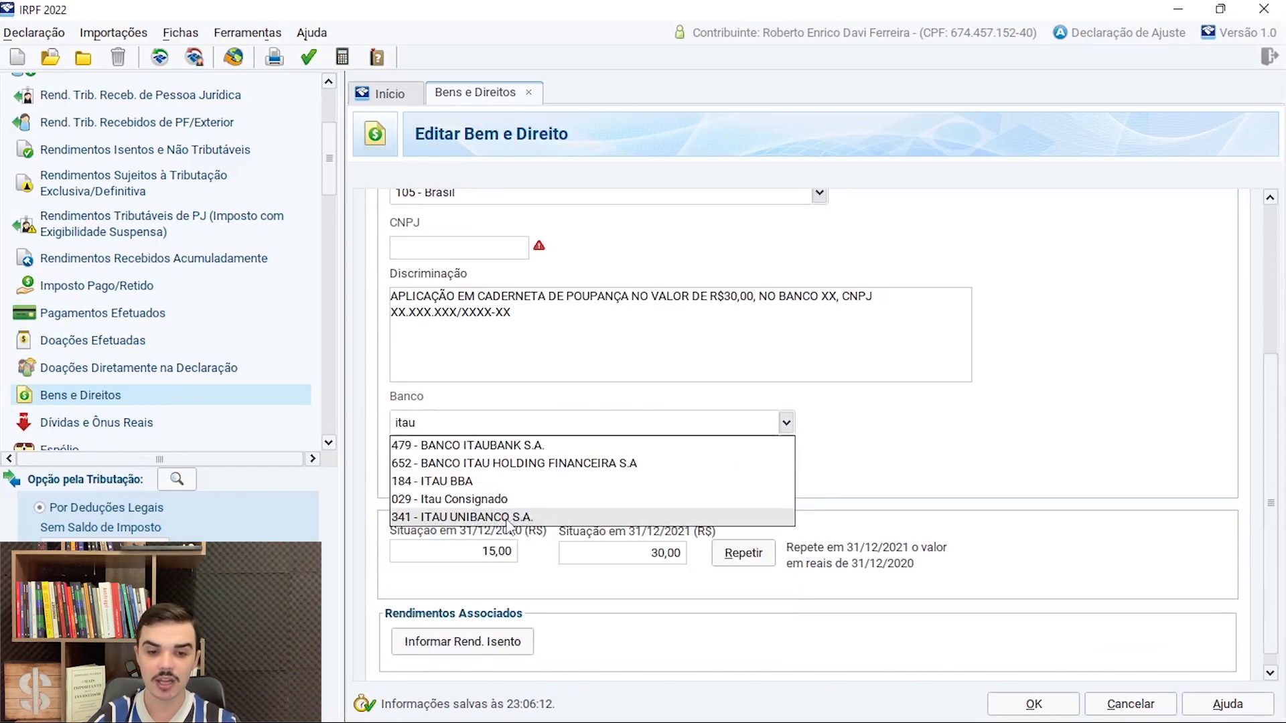
click(507, 517)
Go through the savings deposit's branch, account and check-digit fields and its 31/12/2020 and 31/12/2021 balance fields.
click(417, 477)
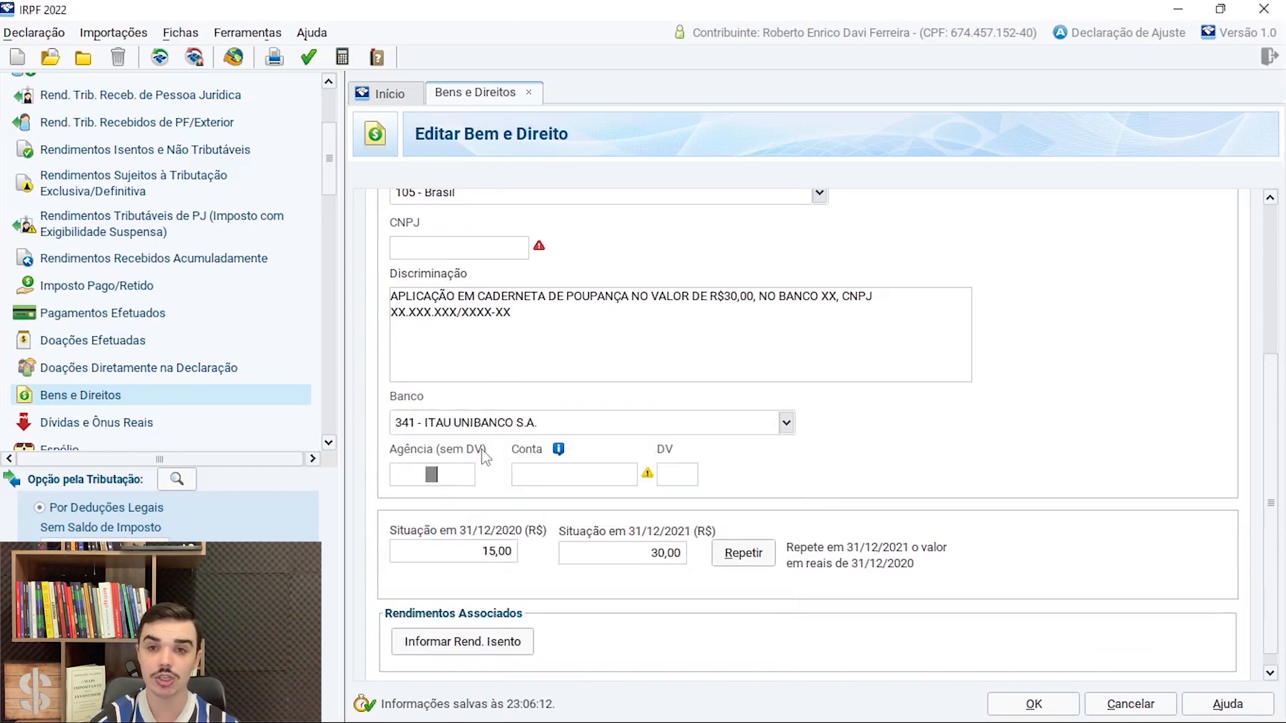
click(549, 484)
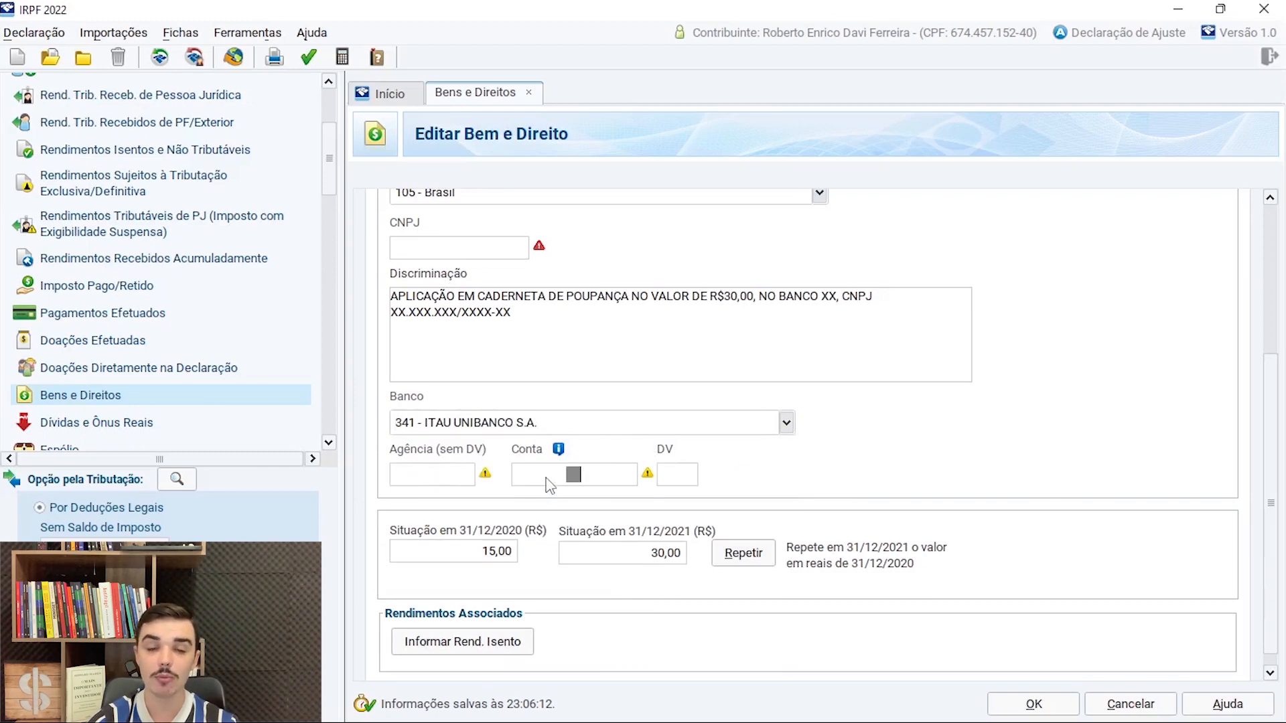
click(674, 485)
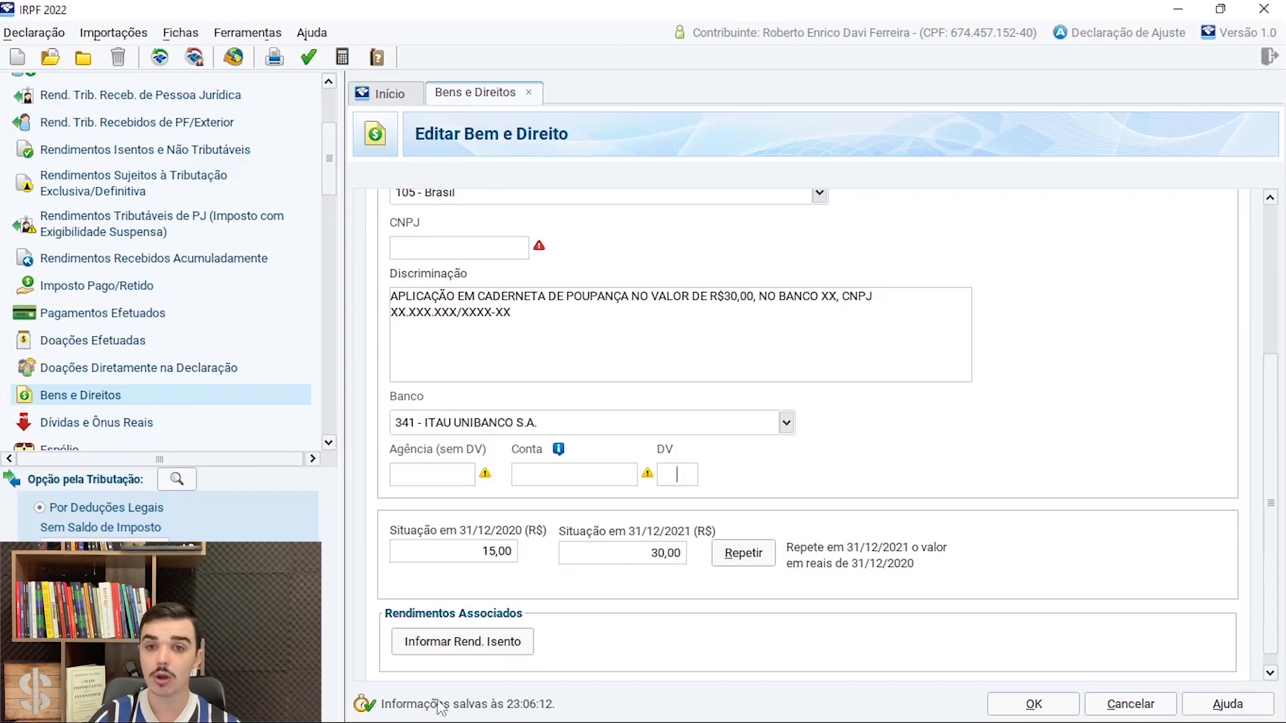
click(497, 553)
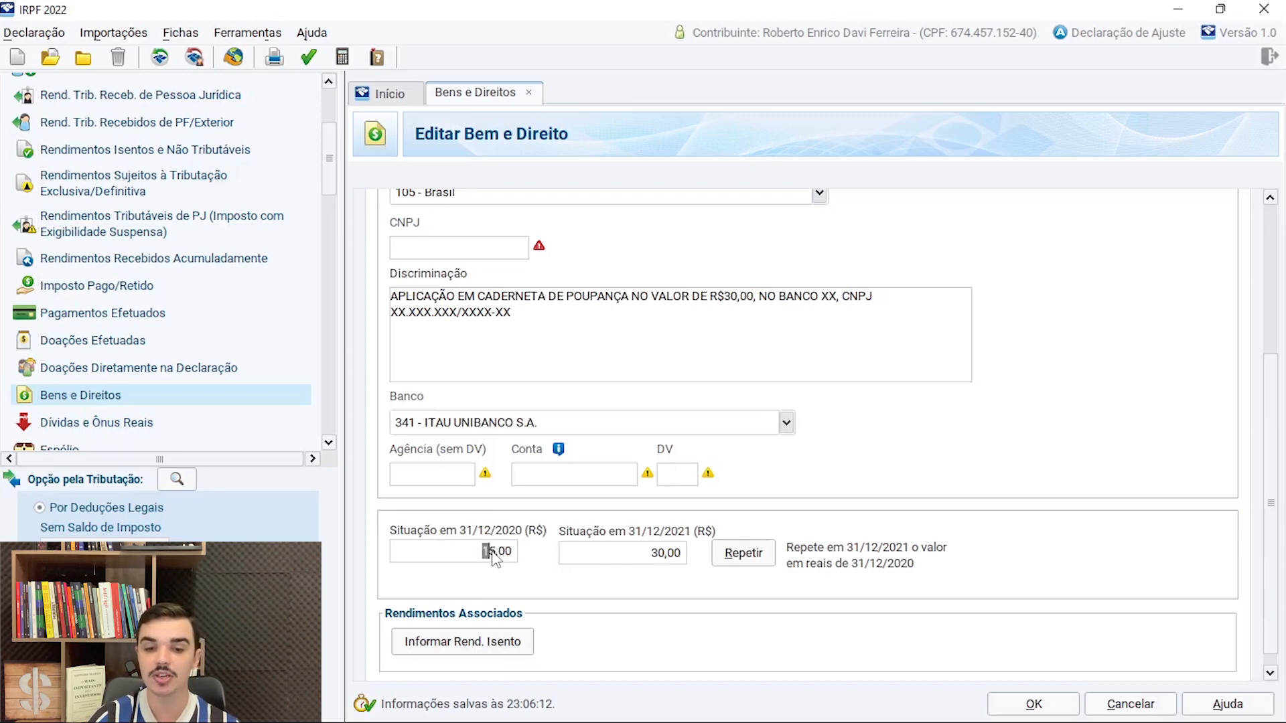
click(663, 554)
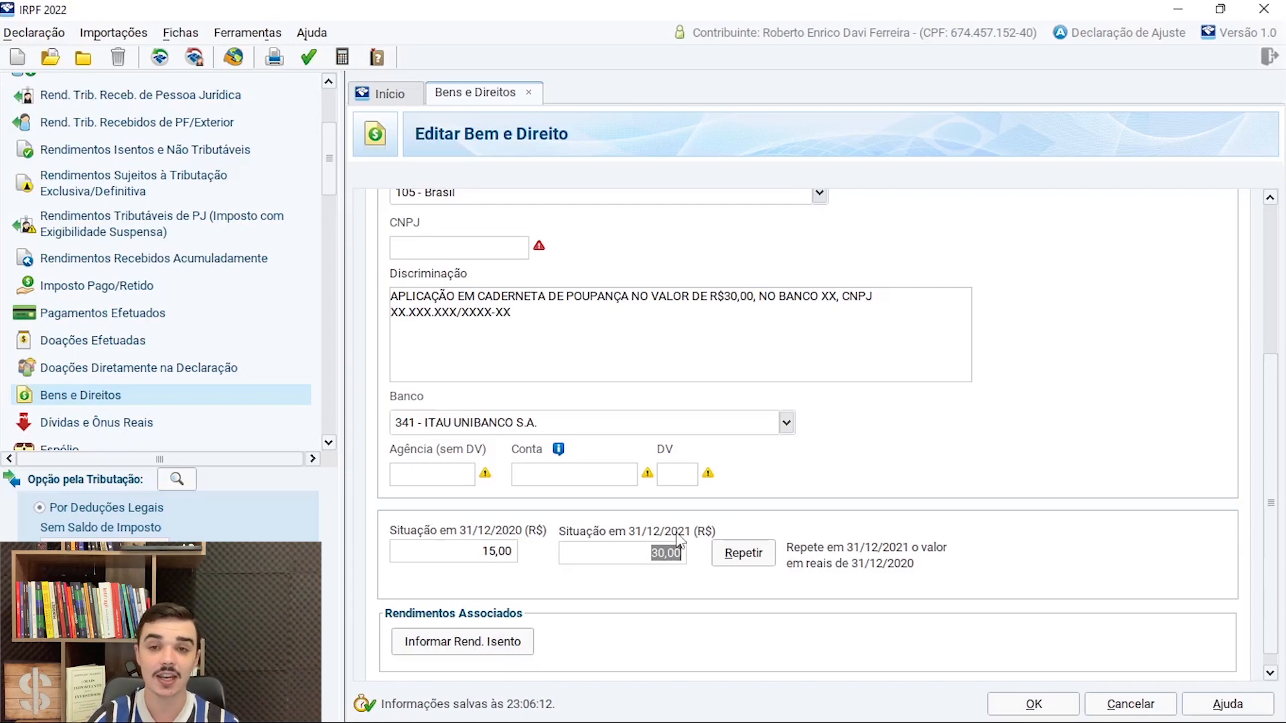
Open the exempt income entry associated with the savings deposit.
scroll(1279, 439, up, 3)
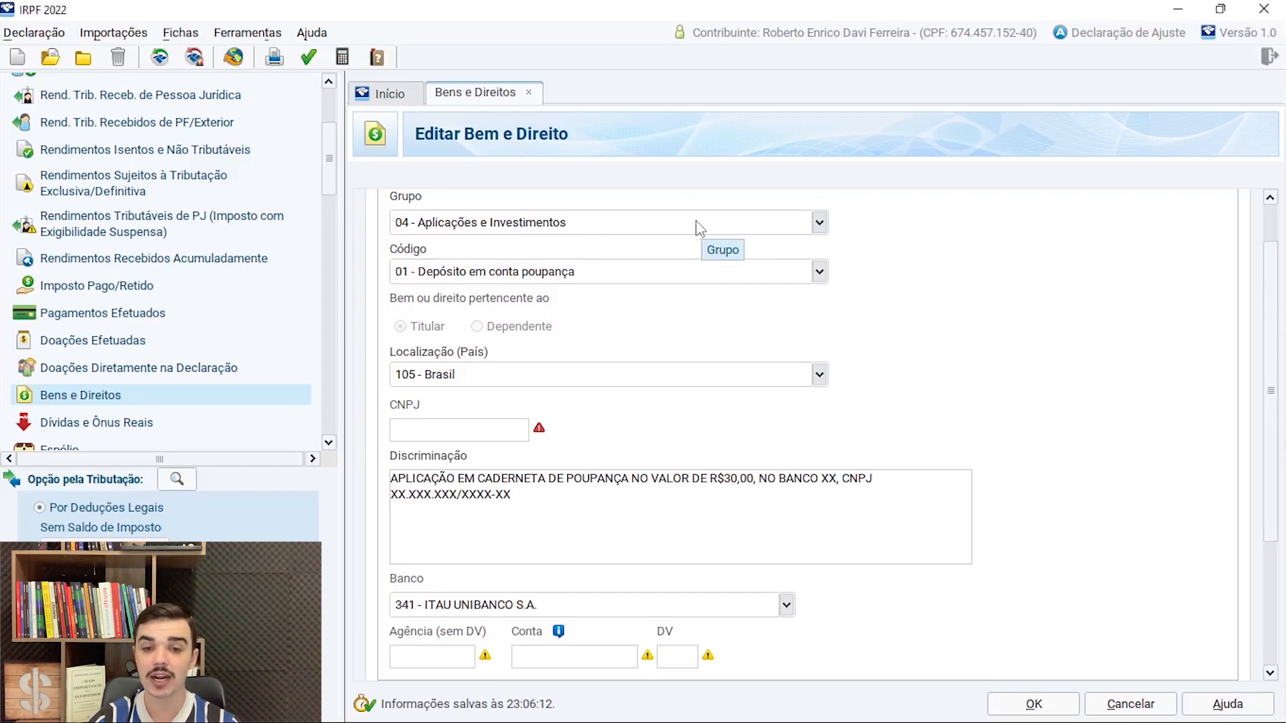
drag(1270, 390, 1272, 512)
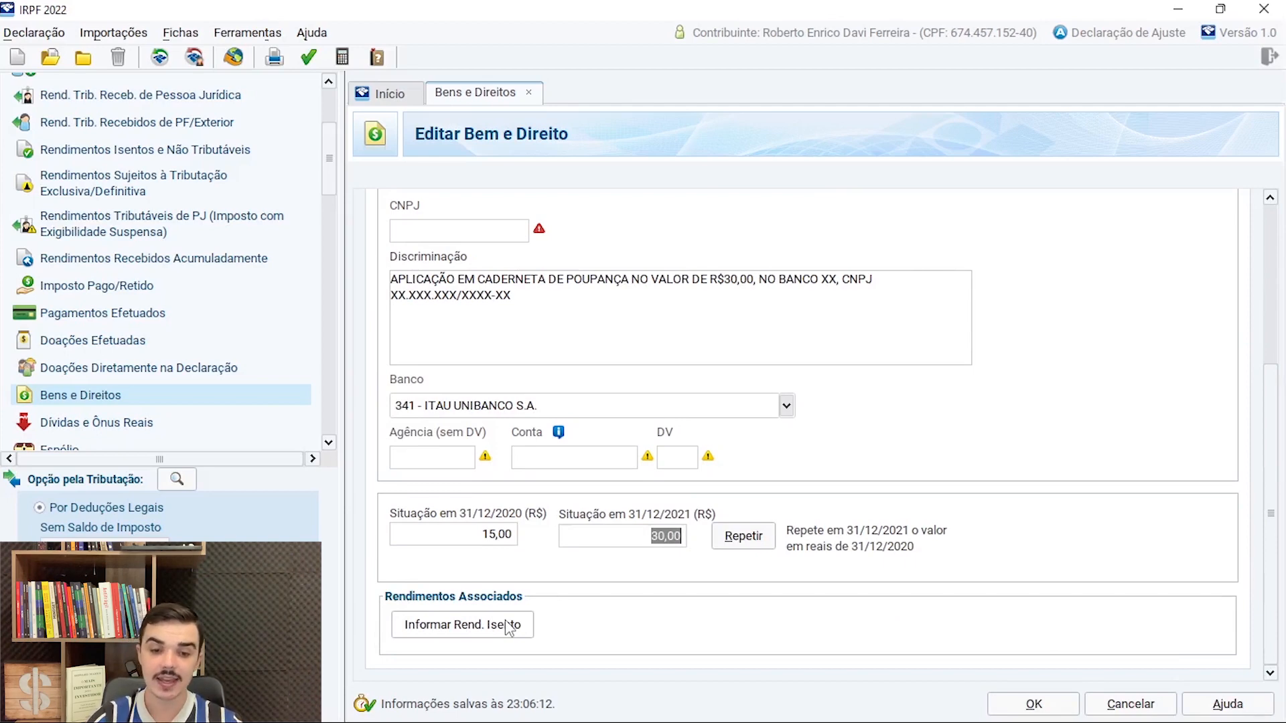
click(472, 628)
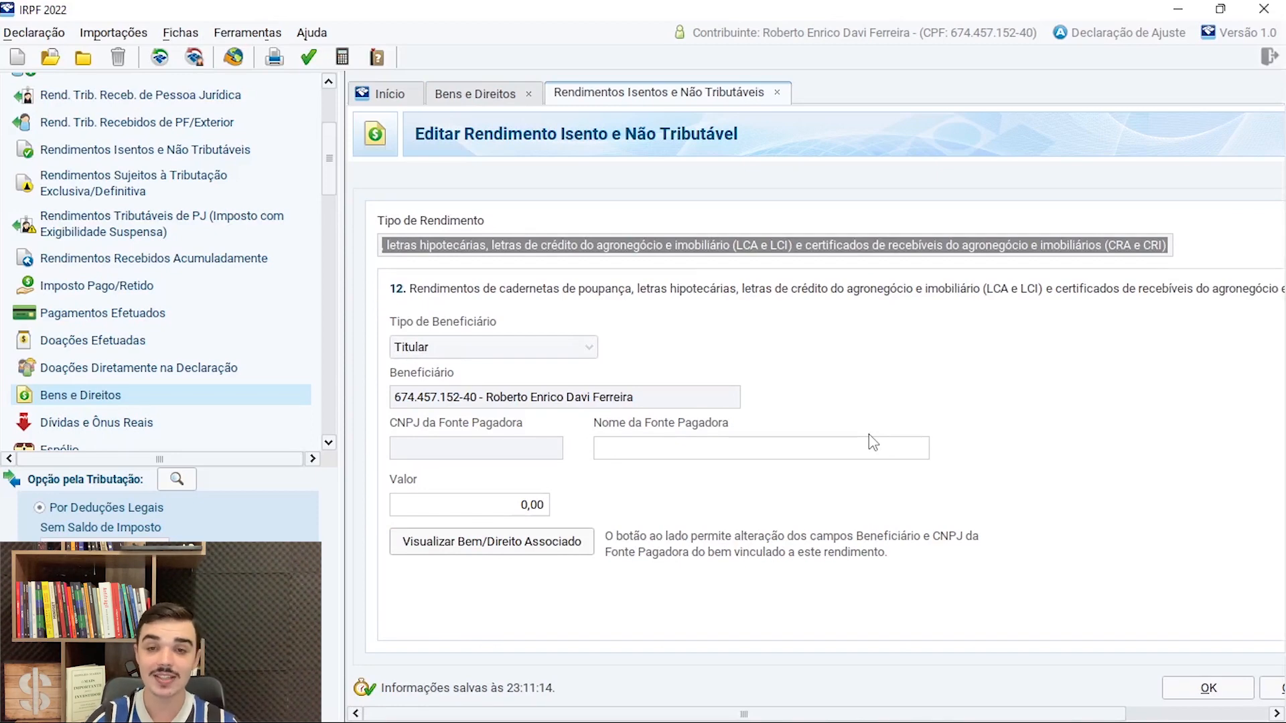
Go through the exempt income entry's payer name, payer CNPJ, value and income type fields, and close the entry.
click(630, 450)
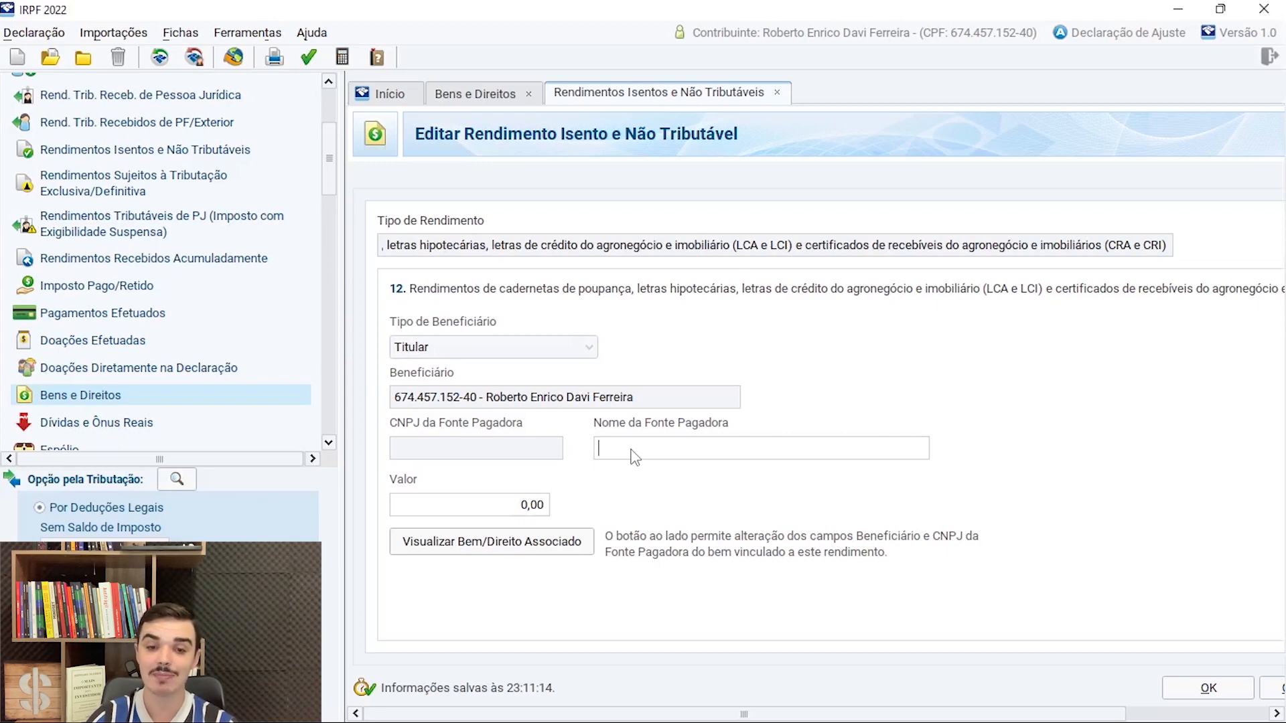
click(438, 457)
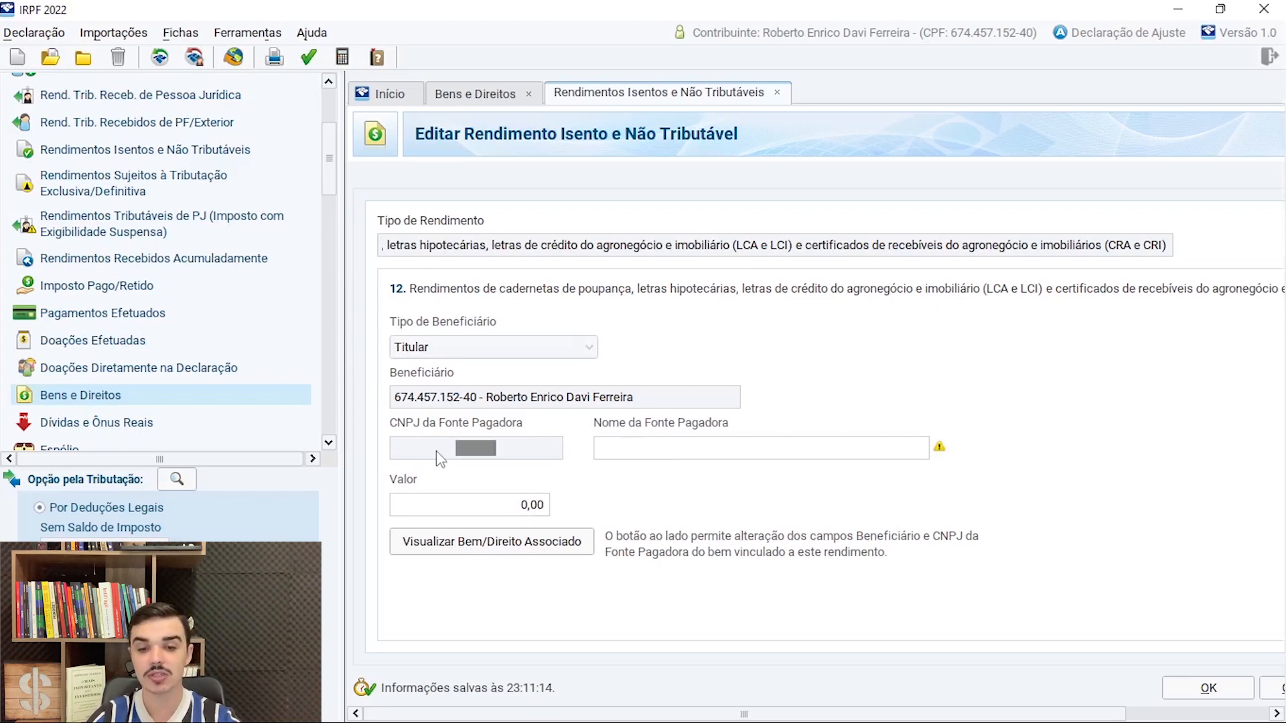
click(616, 453)
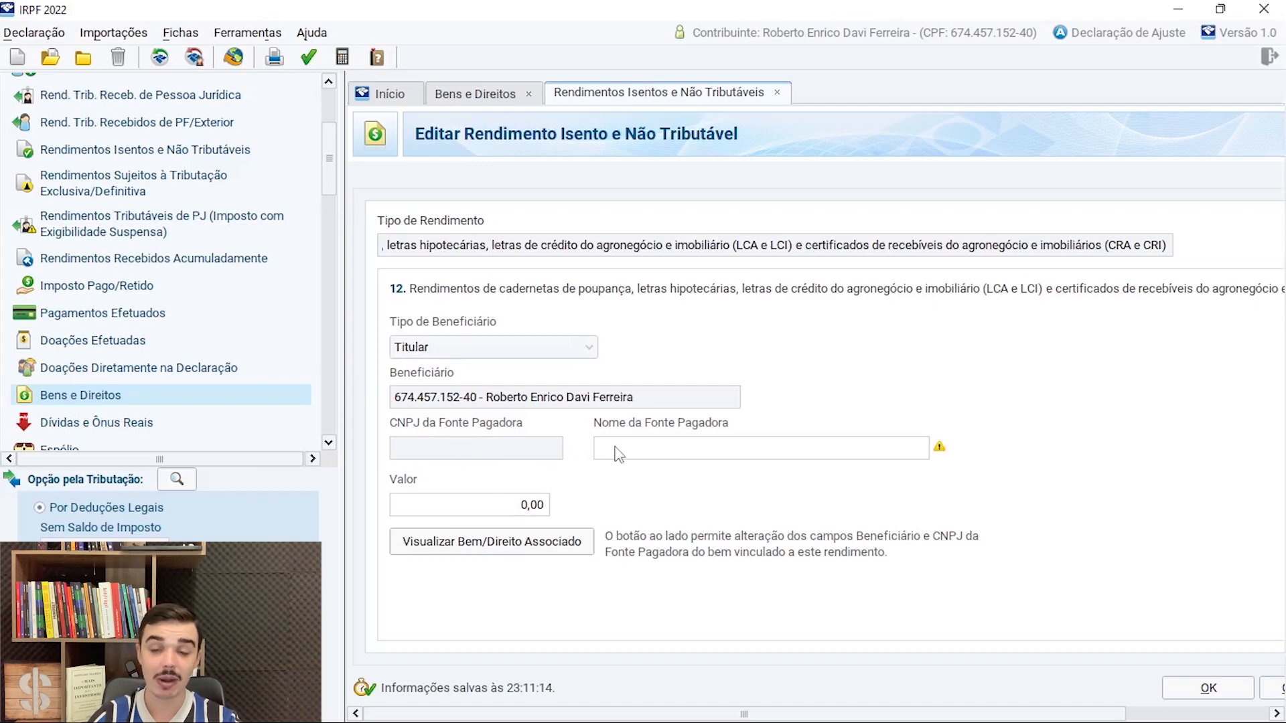
click(514, 512)
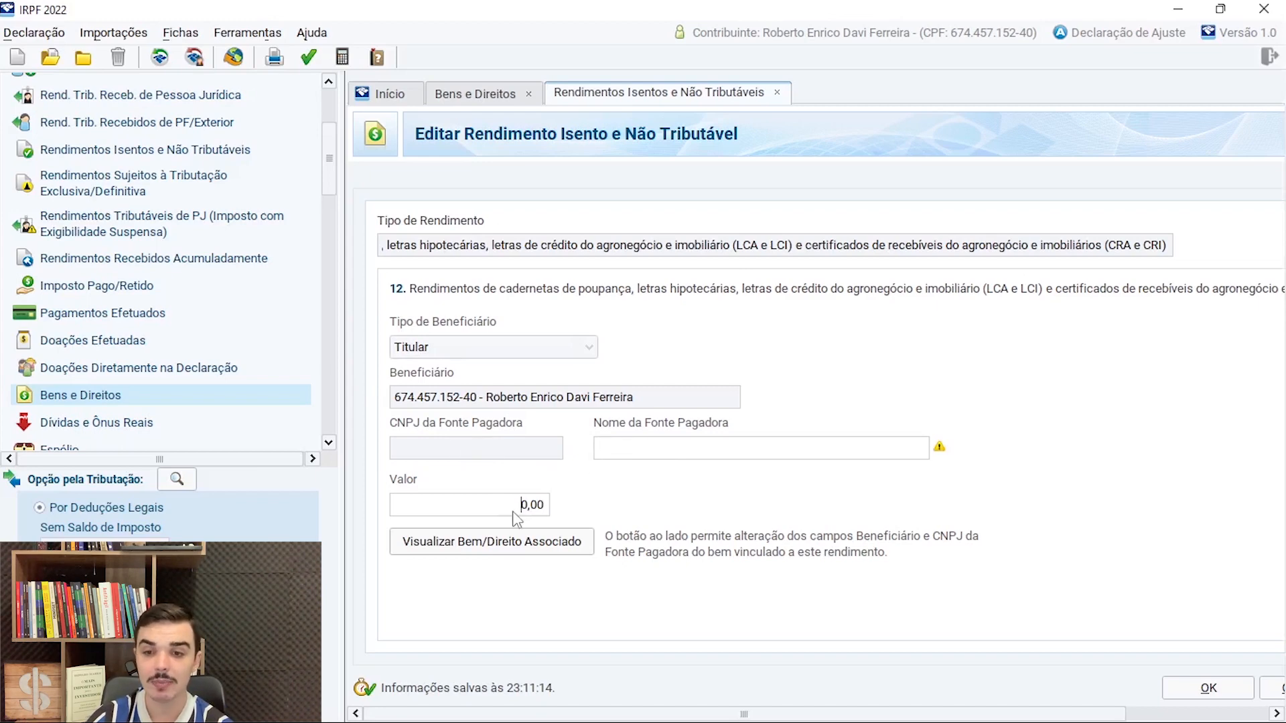
click(404, 249)
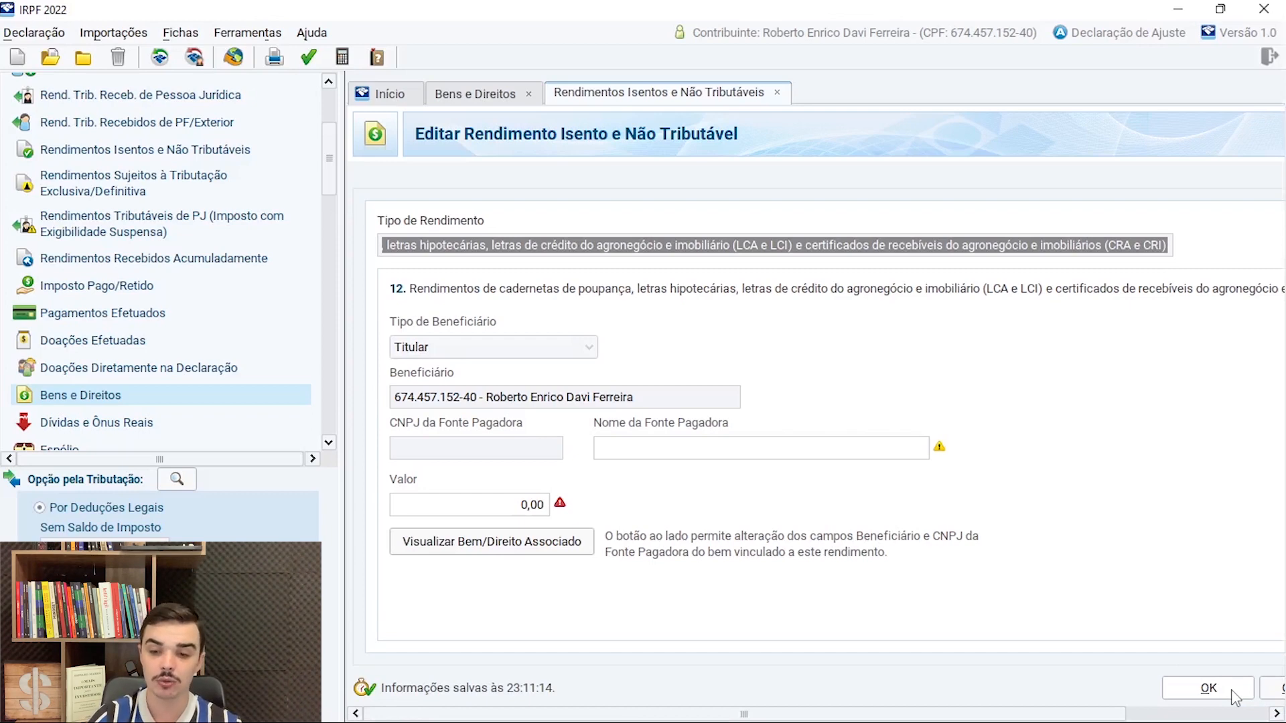
click(777, 94)
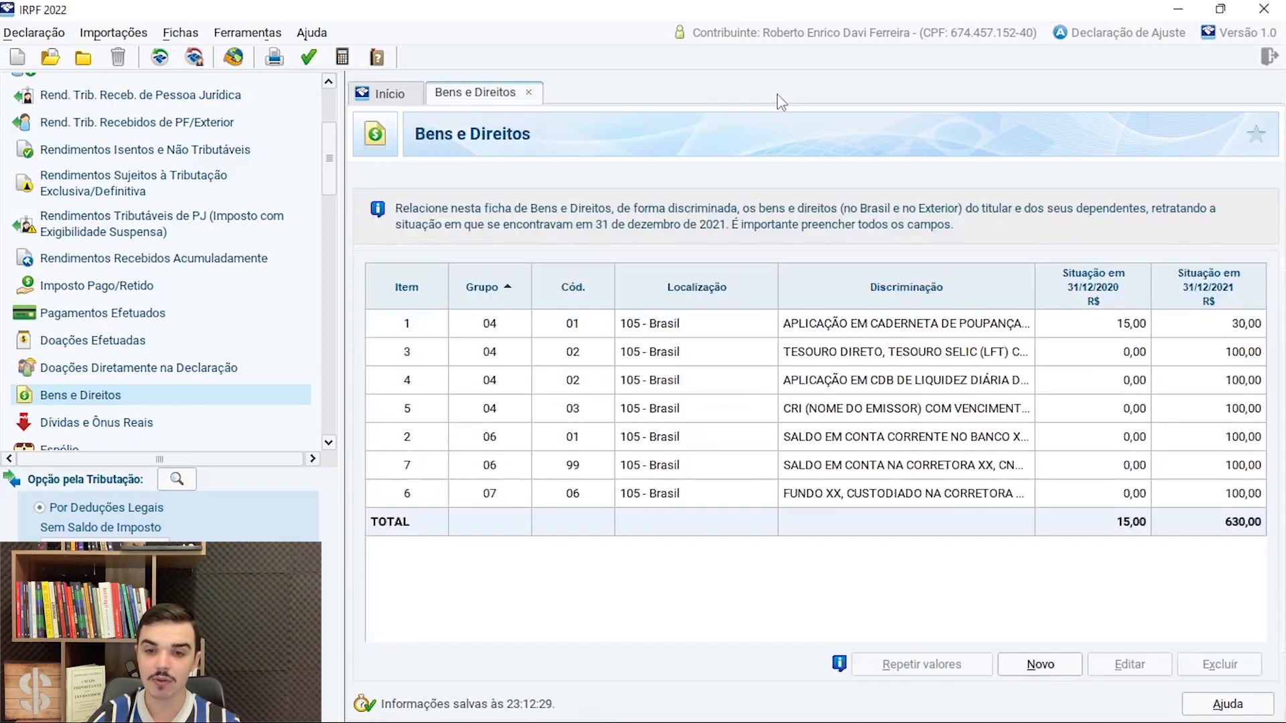
Reopen the savings deposit asset, review its bank and balance details, and confirm it.
double_click(897, 324)
scroll(1275, 596, down, 3)
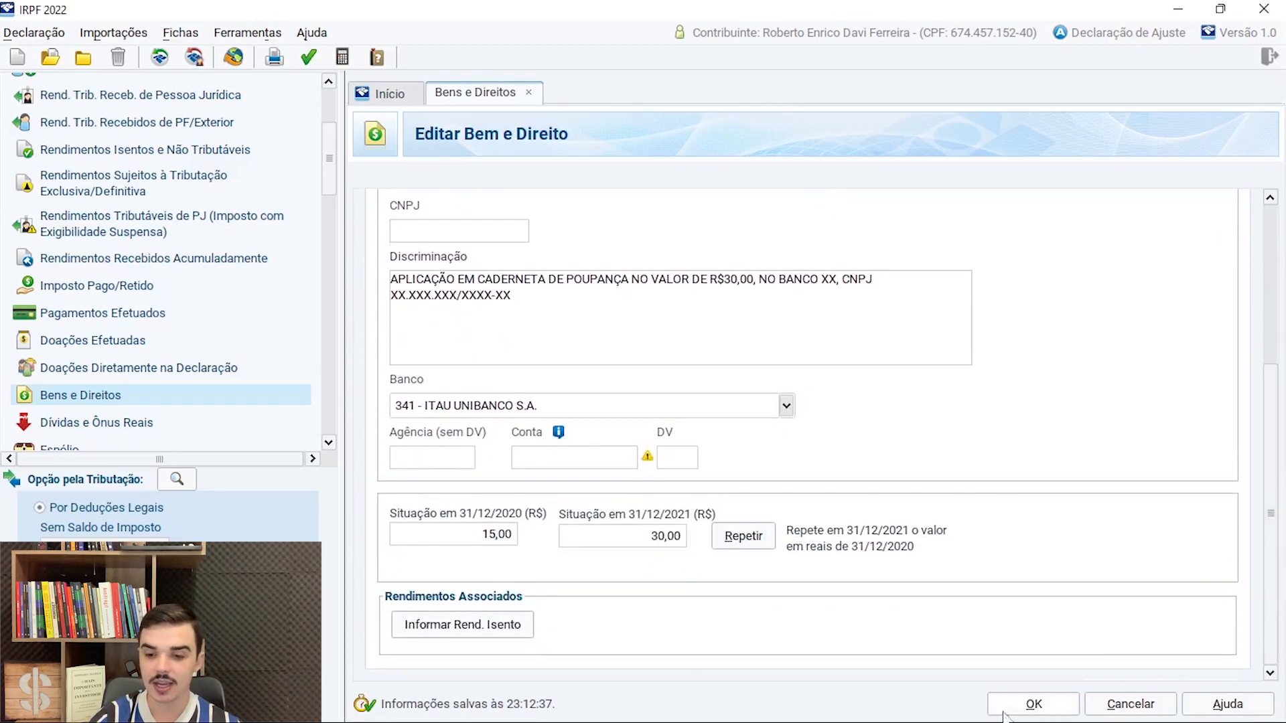
click(1032, 709)
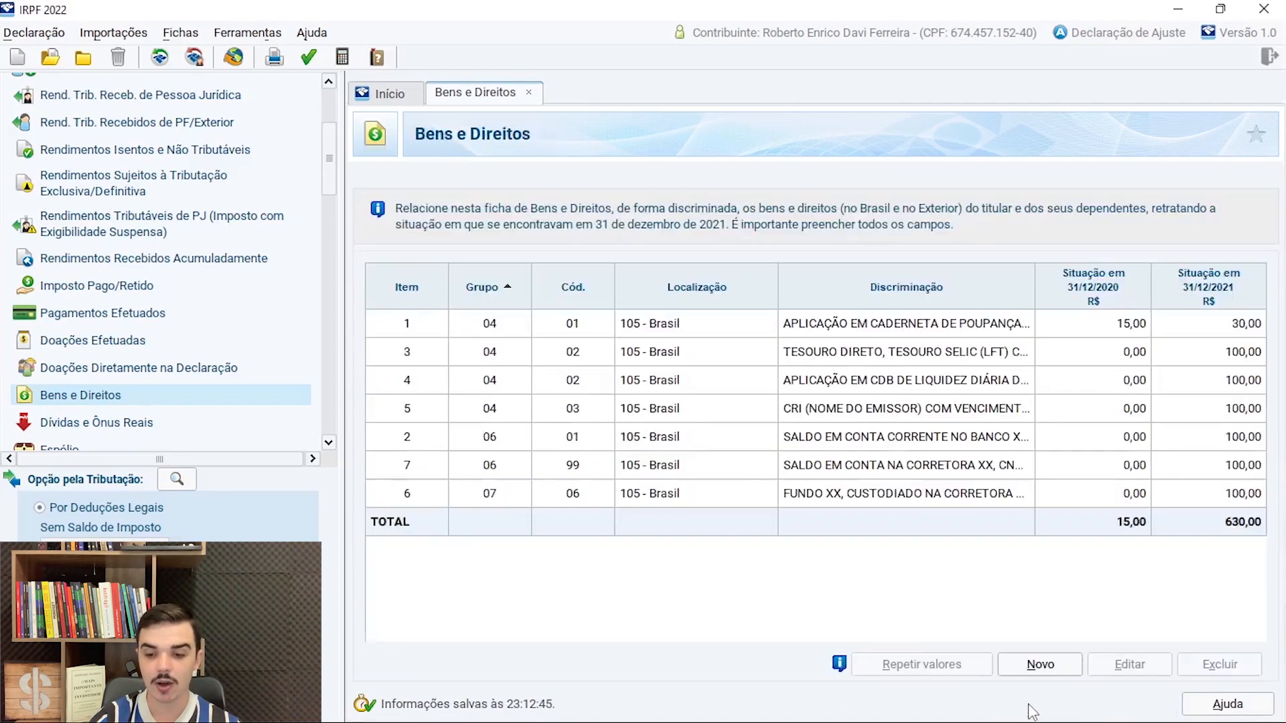
Check the savings income in the Rendimentos Isentos e Não Tributáveis list and return to Bens e Direitos.
click(127, 159)
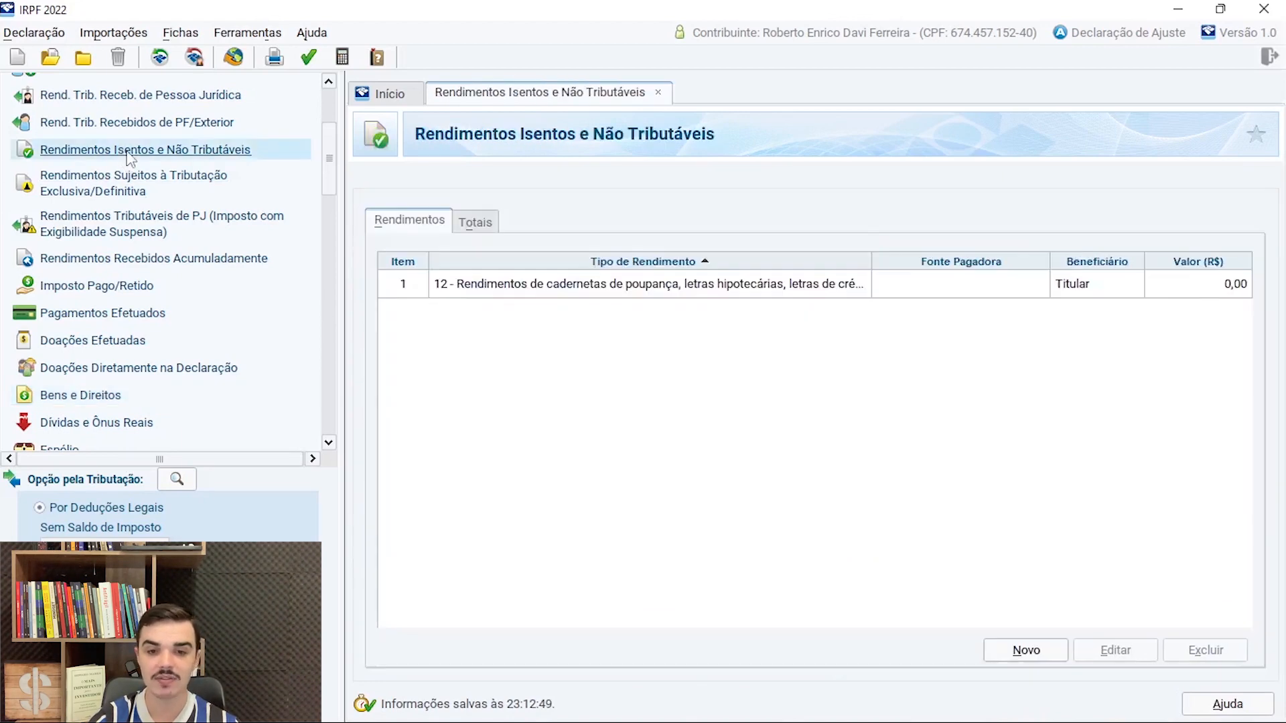
click(798, 296)
scroll(99, 345, down, 1)
click(93, 381)
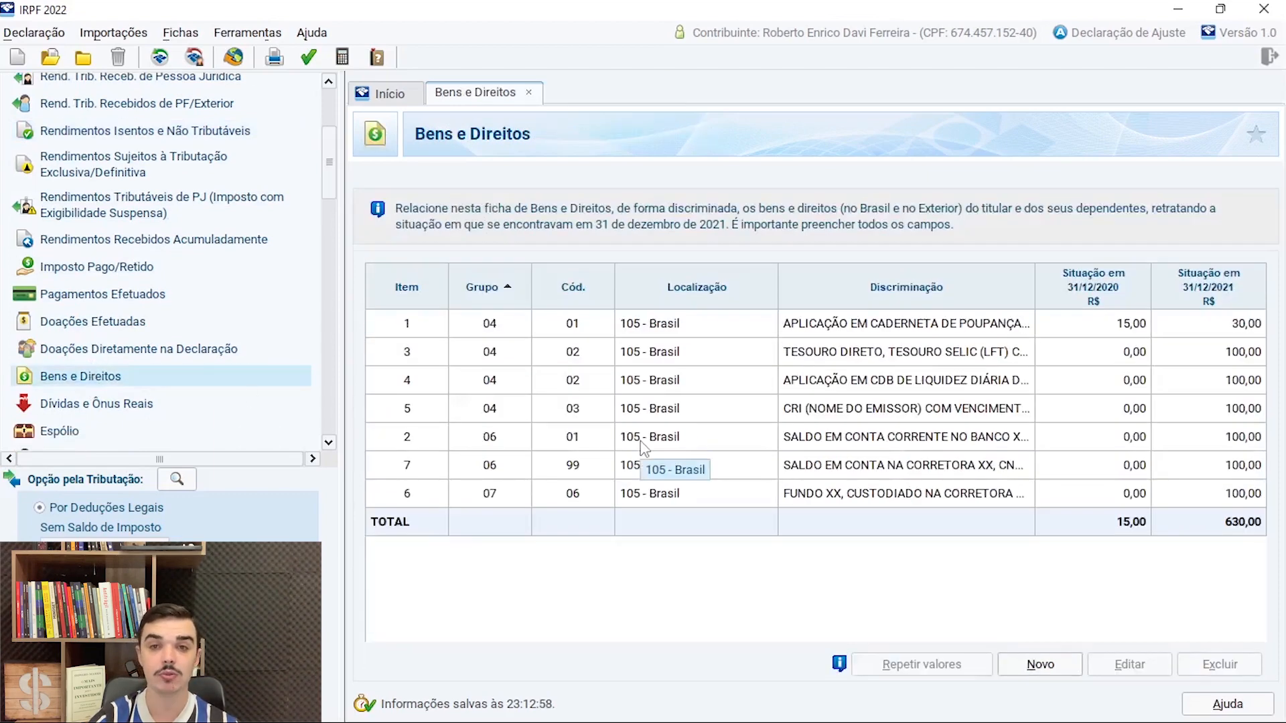
Open the Tesouro Direto asset for editing and choose code 02 - Títulos públicos e privados sujeitos à tributação.
click(996, 360)
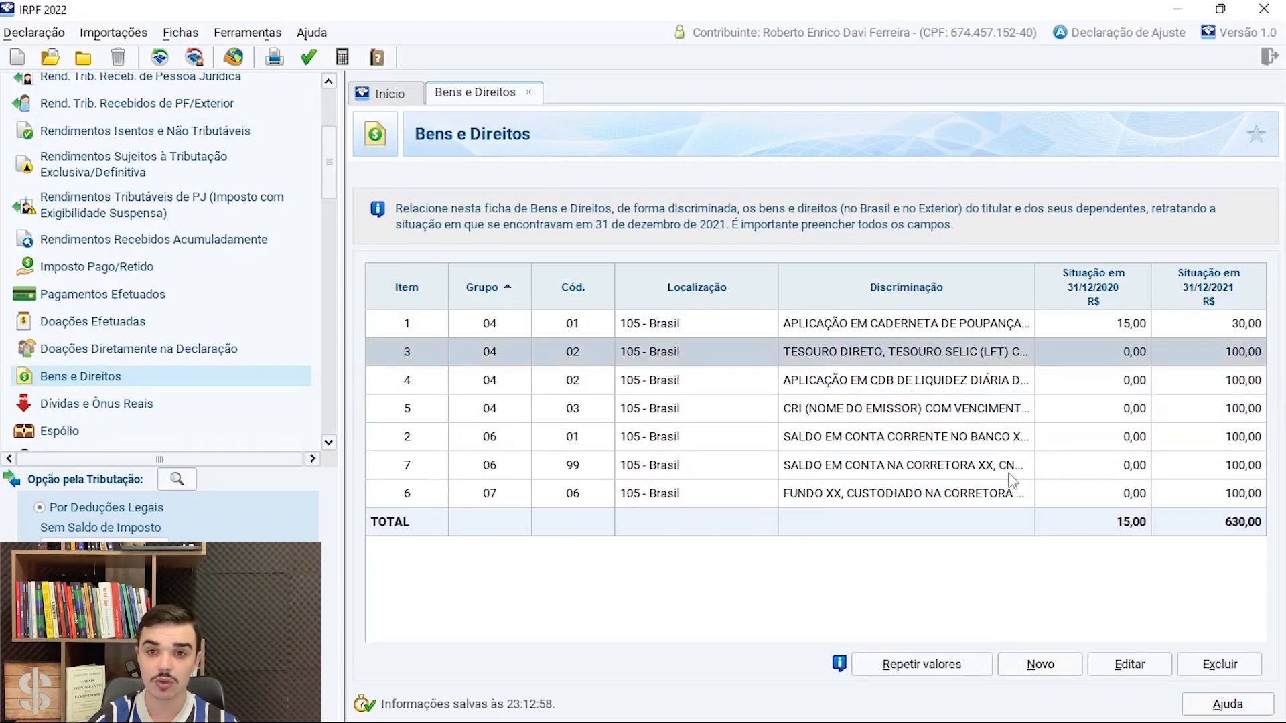
click(1125, 670)
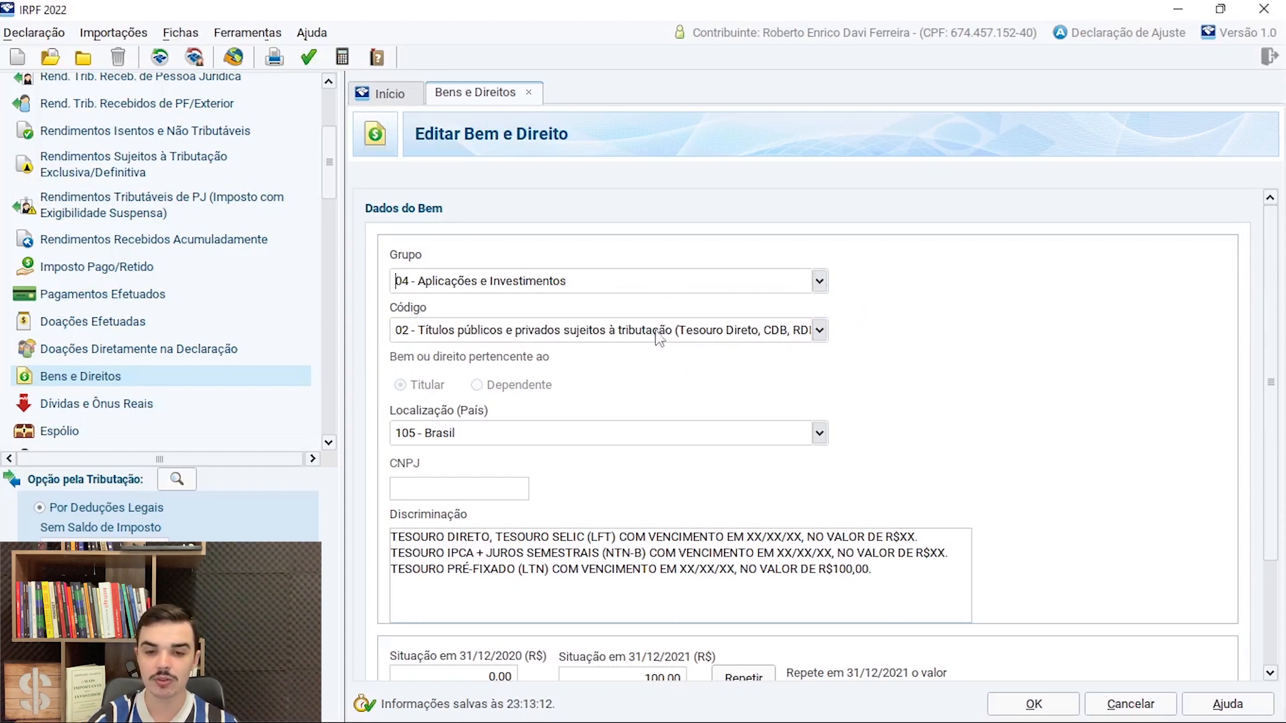
click(820, 335)
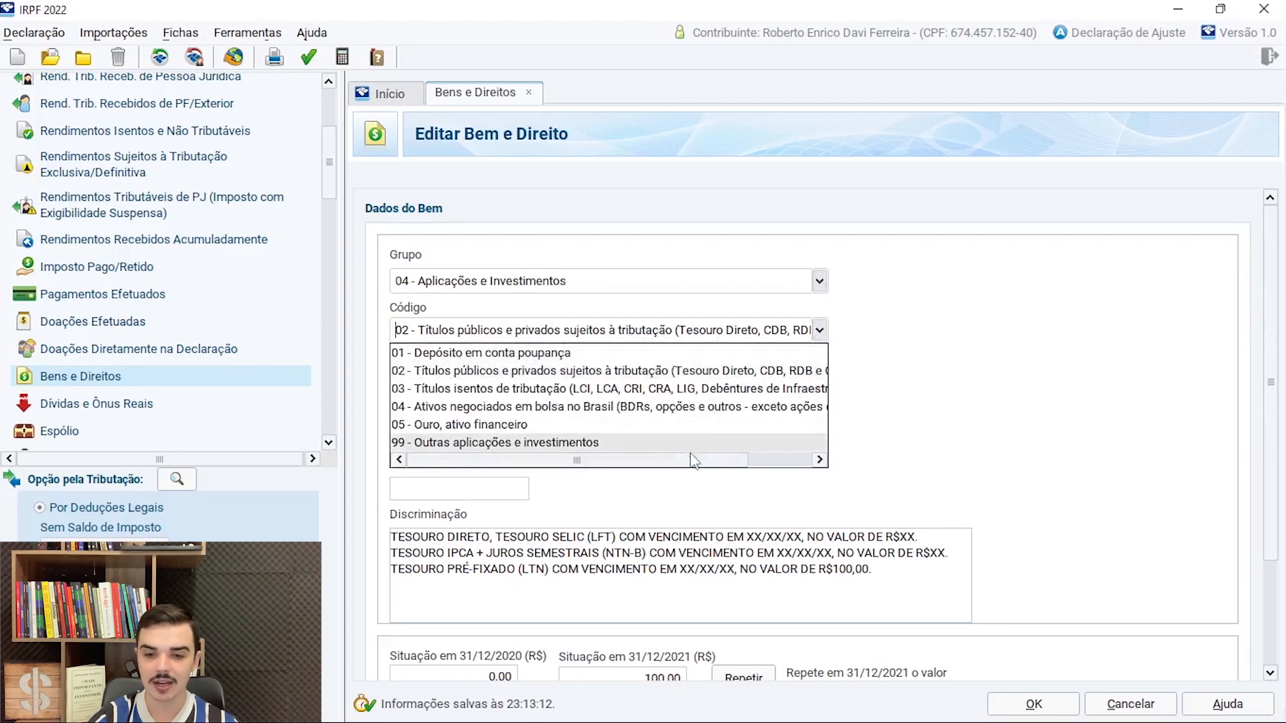
drag(692, 461, 770, 459)
click(775, 372)
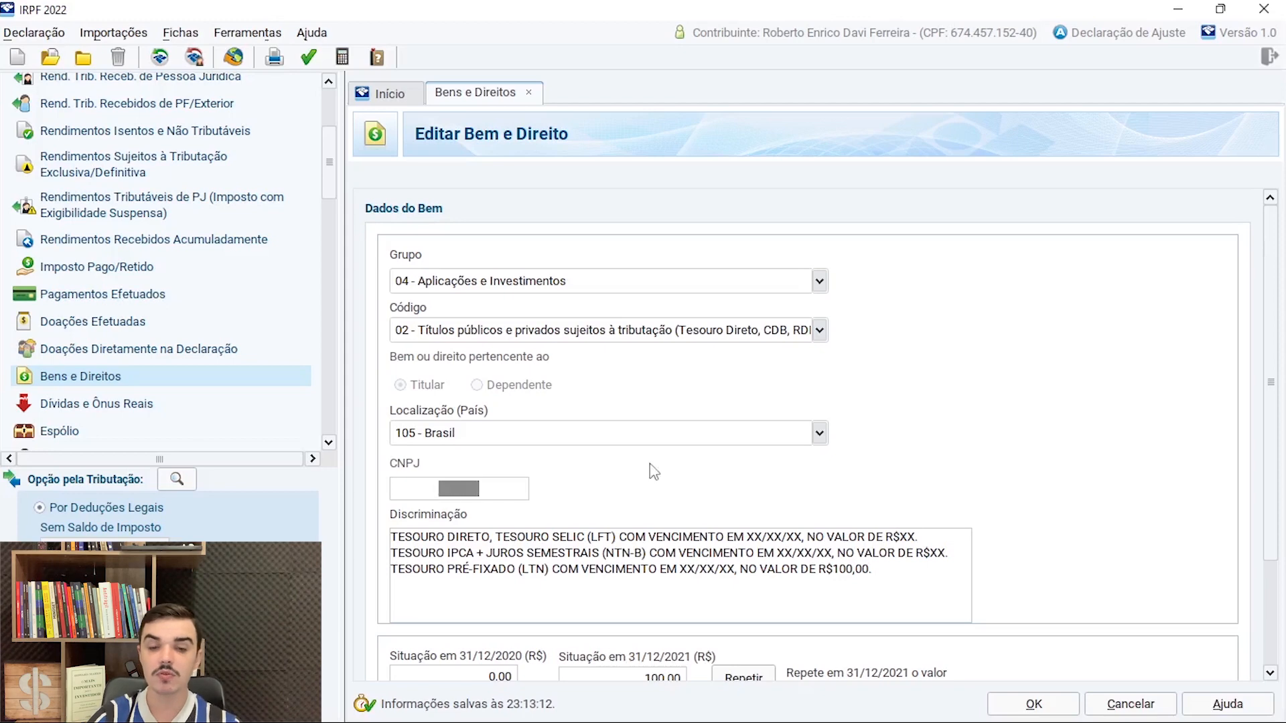
Go through the Tesouro Direto asset's description of each bond and its 31/12/2021 balance.
scroll(699, 526, down, 1)
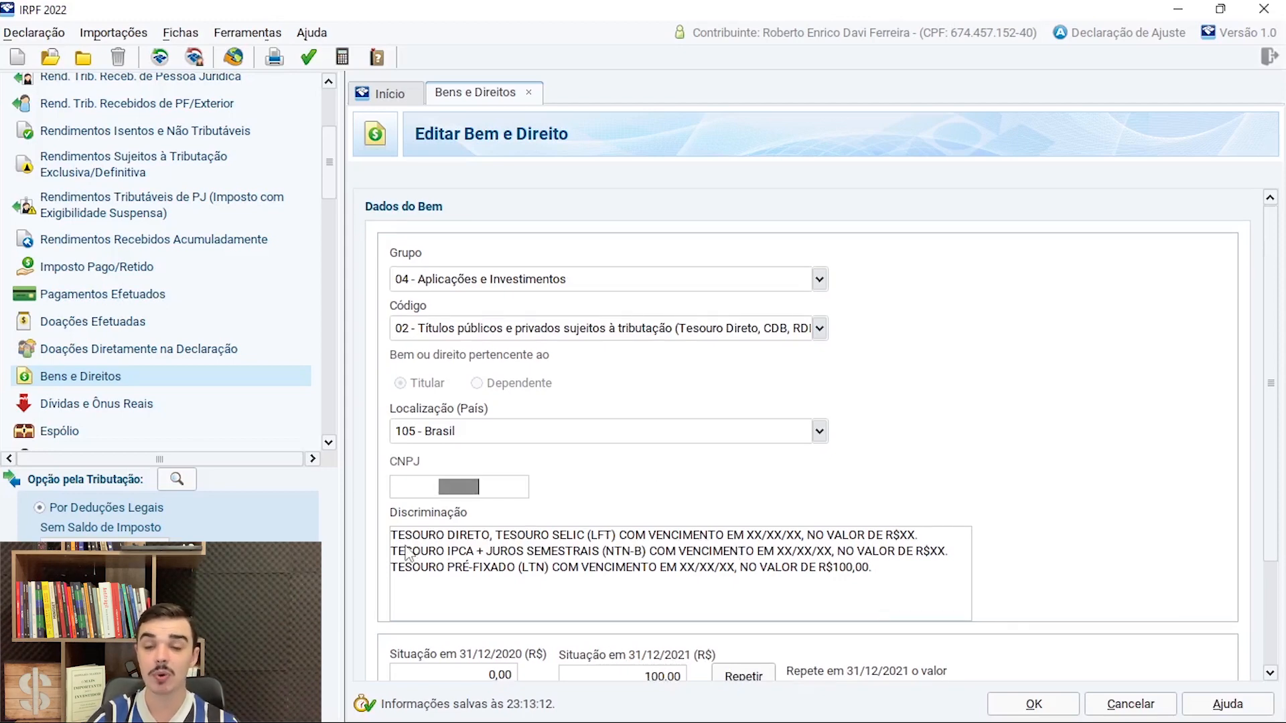
drag(391, 535, 491, 535)
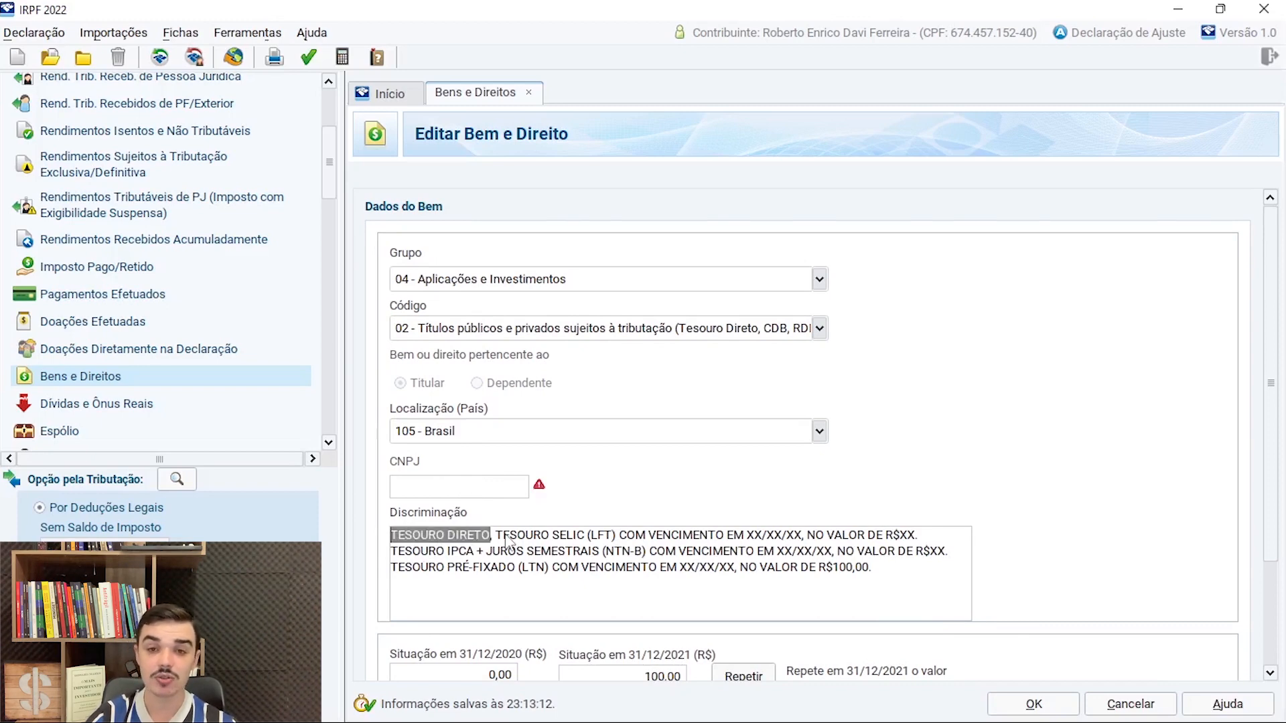
drag(497, 535, 623, 540)
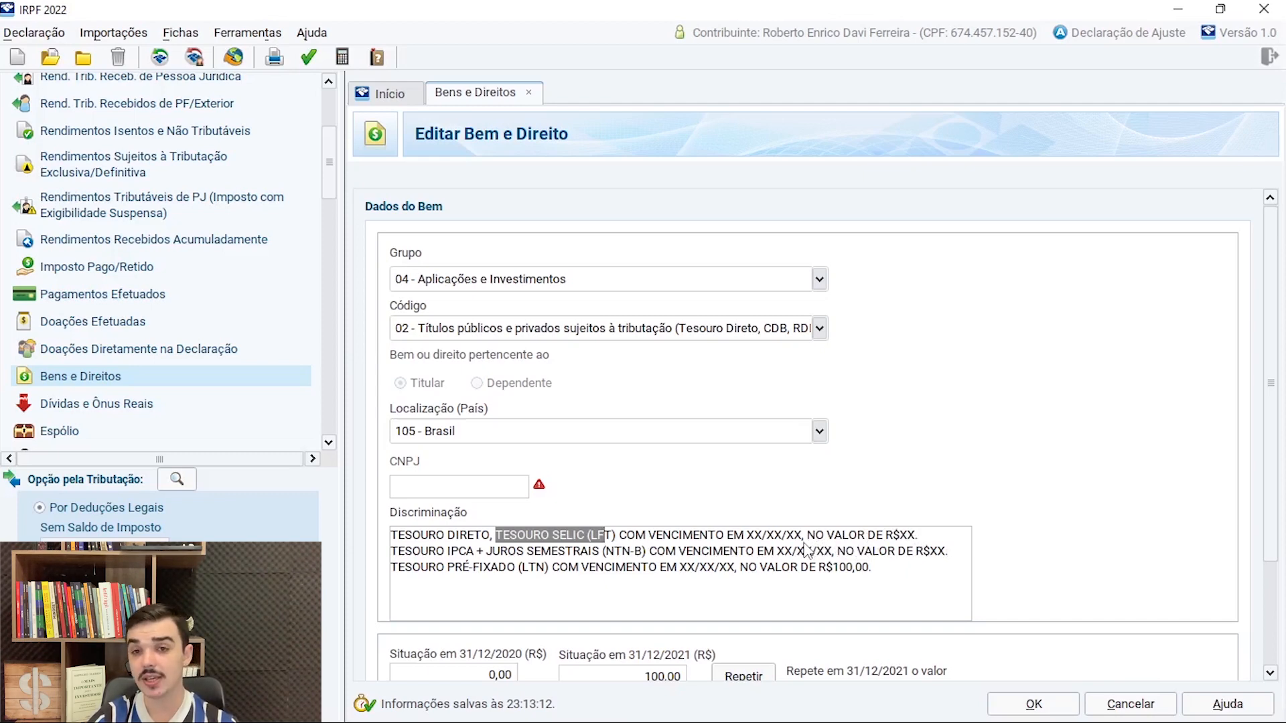
click(401, 551)
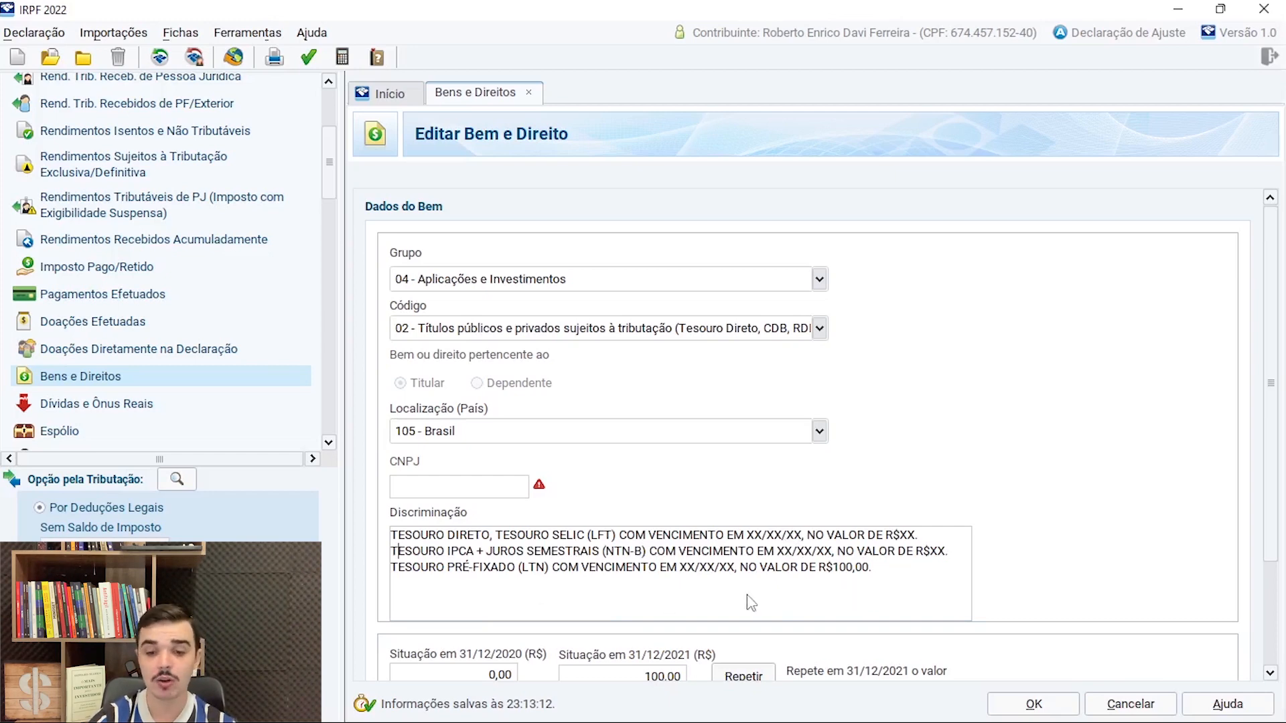
scroll(937, 504, down, 3)
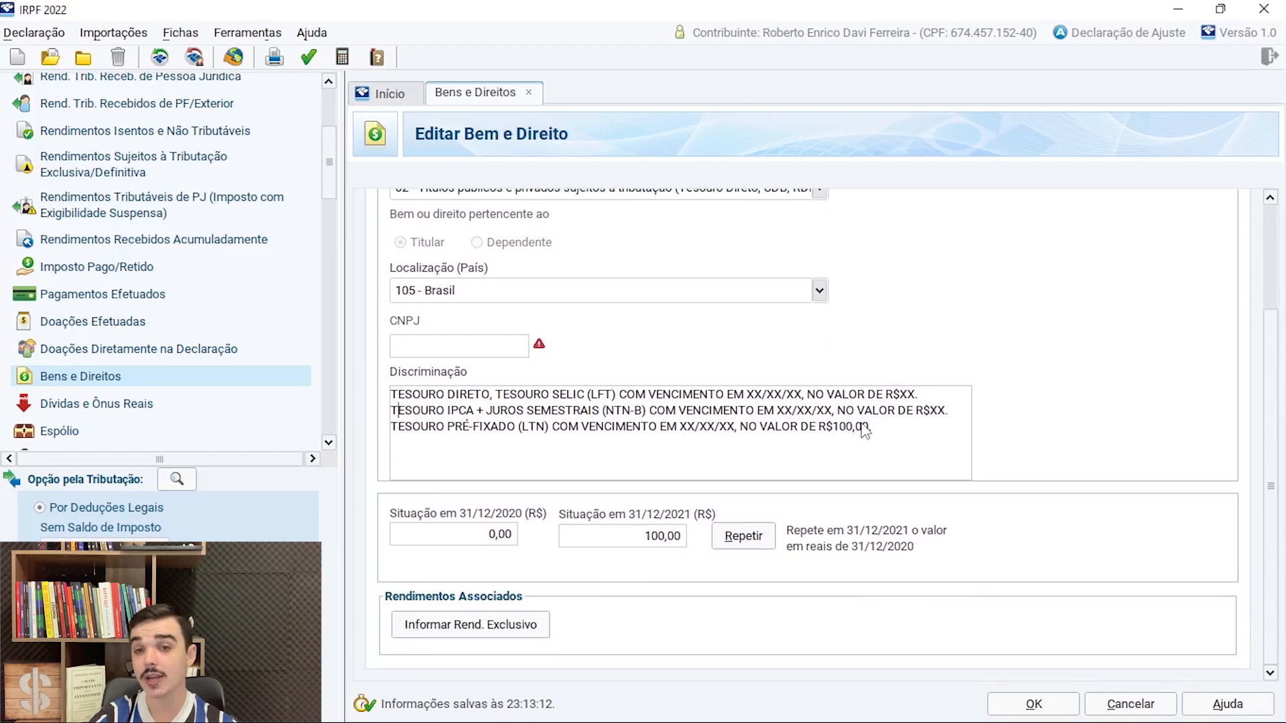
click(650, 539)
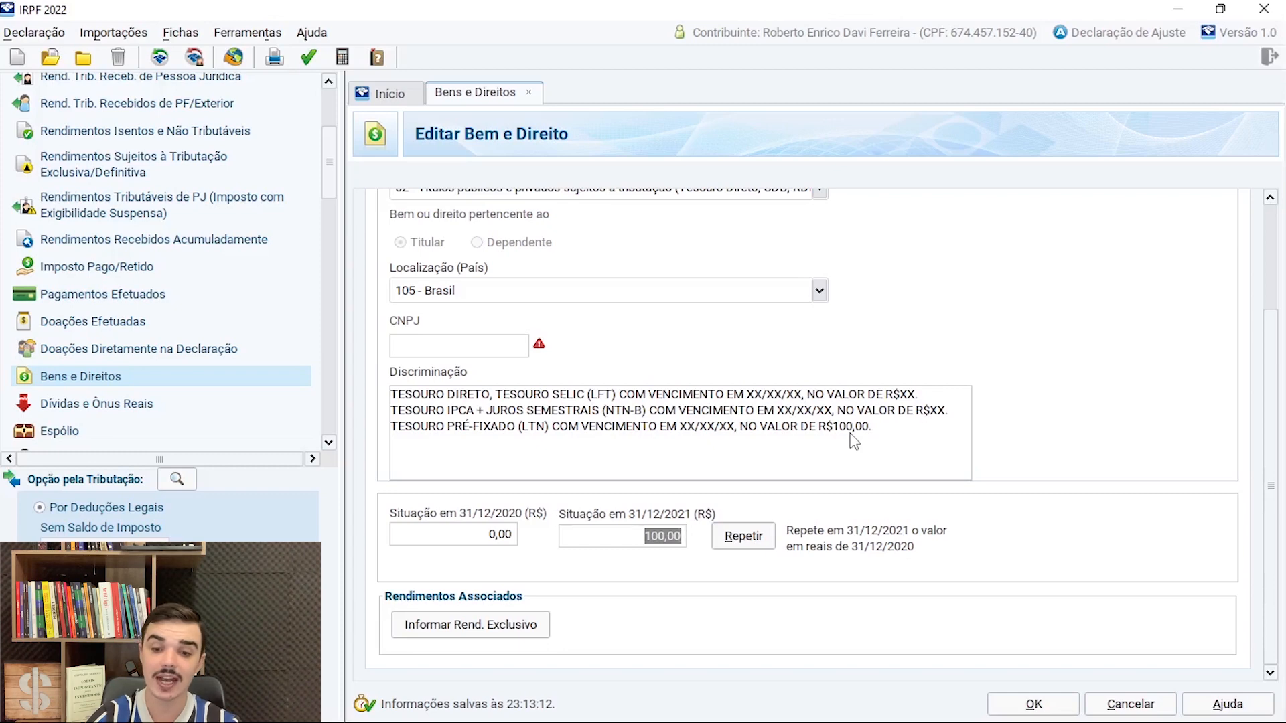
View the exclusively taxed income entry associated with the Tesouro Direto asset, and return to the Bens e Direitos list.
click(480, 623)
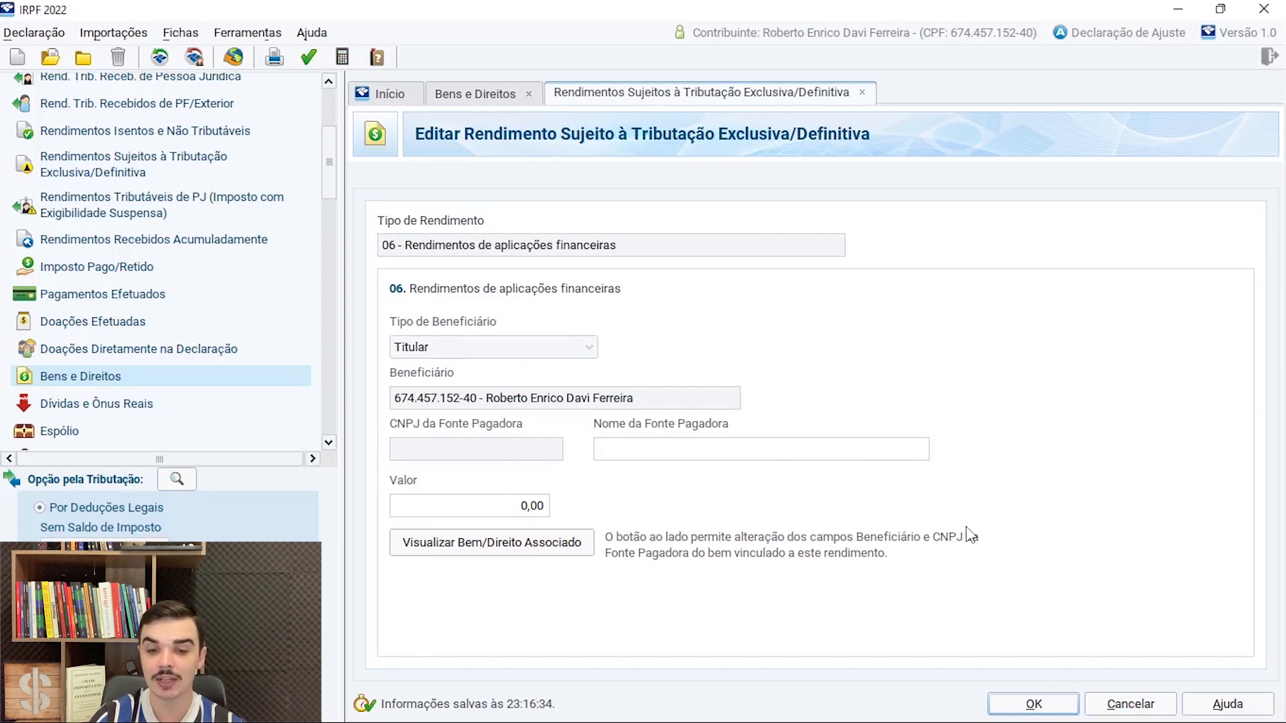
click(1033, 705)
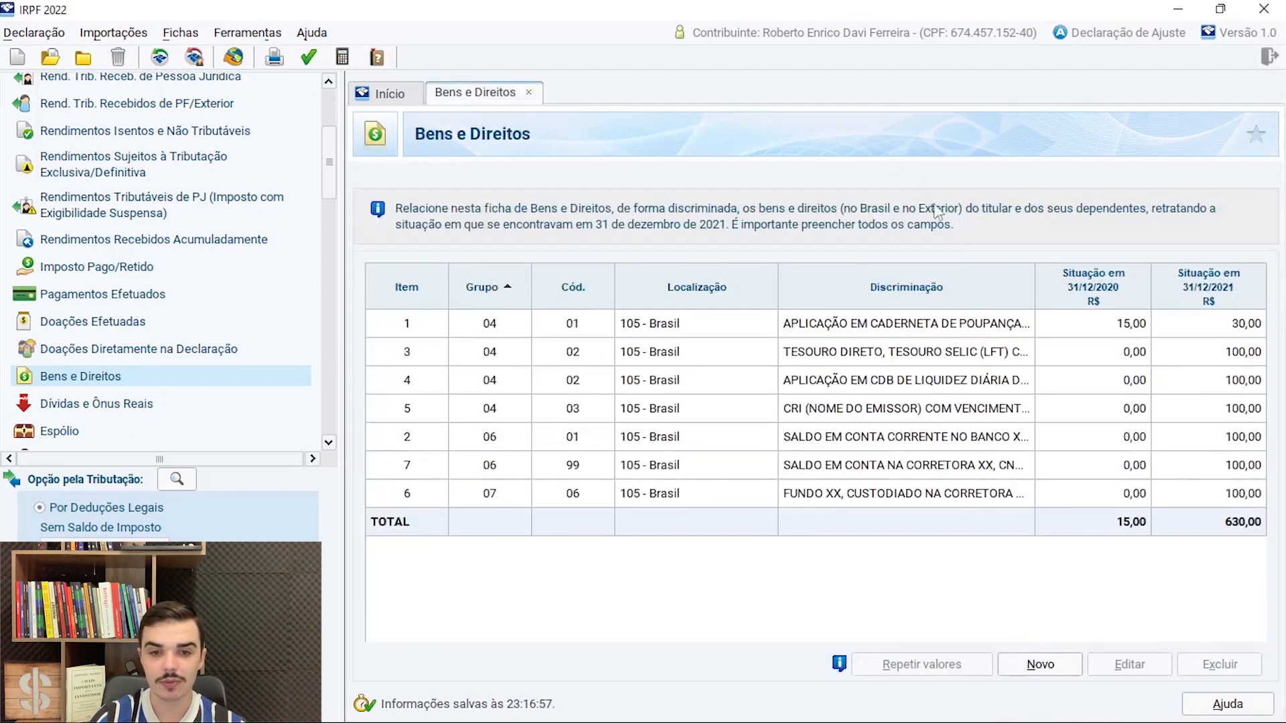
click(862, 92)
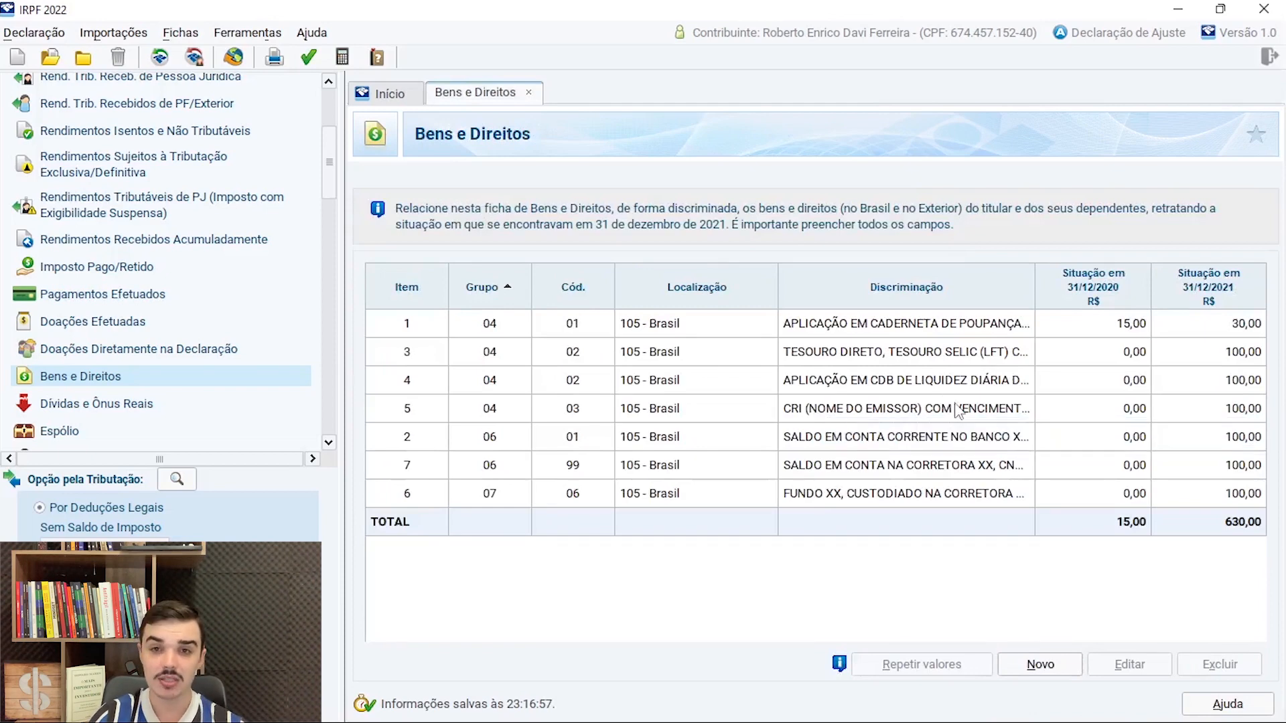
Open the daily-liquidity CDB asset for editing and choose code 02 - Títulos públicos e privados sujeitos à tributação.
click(874, 379)
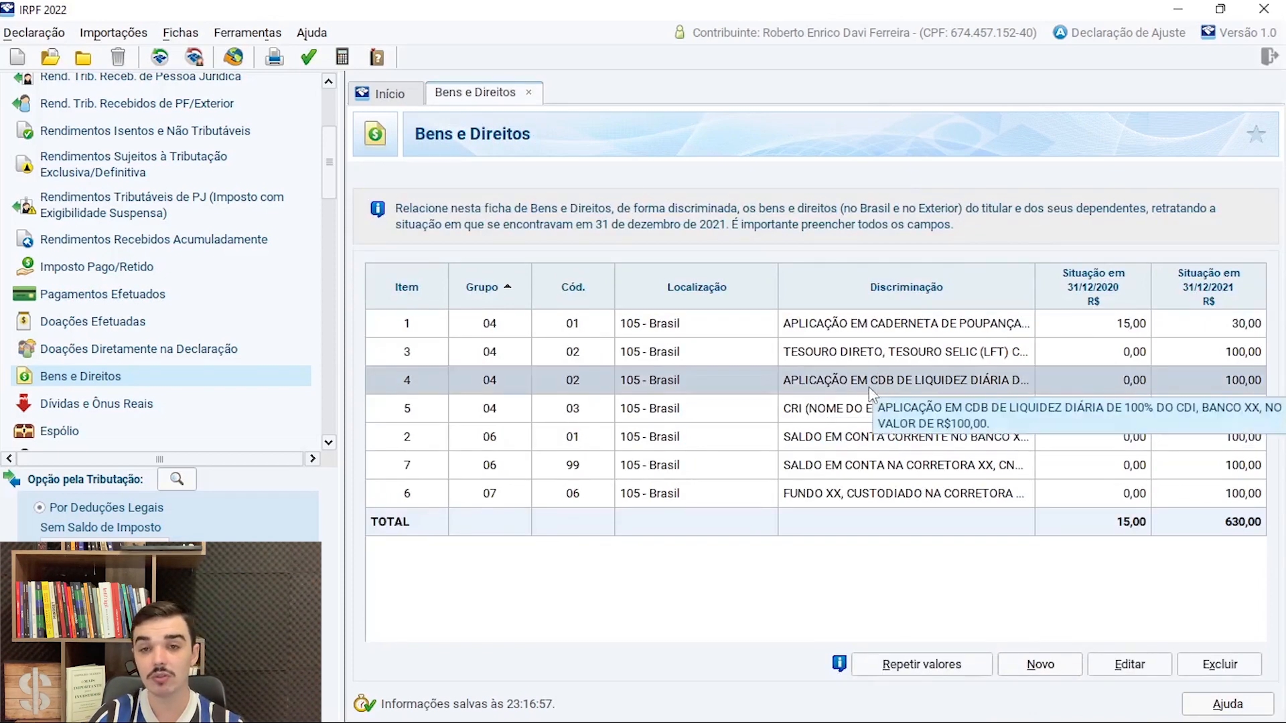
click(1146, 665)
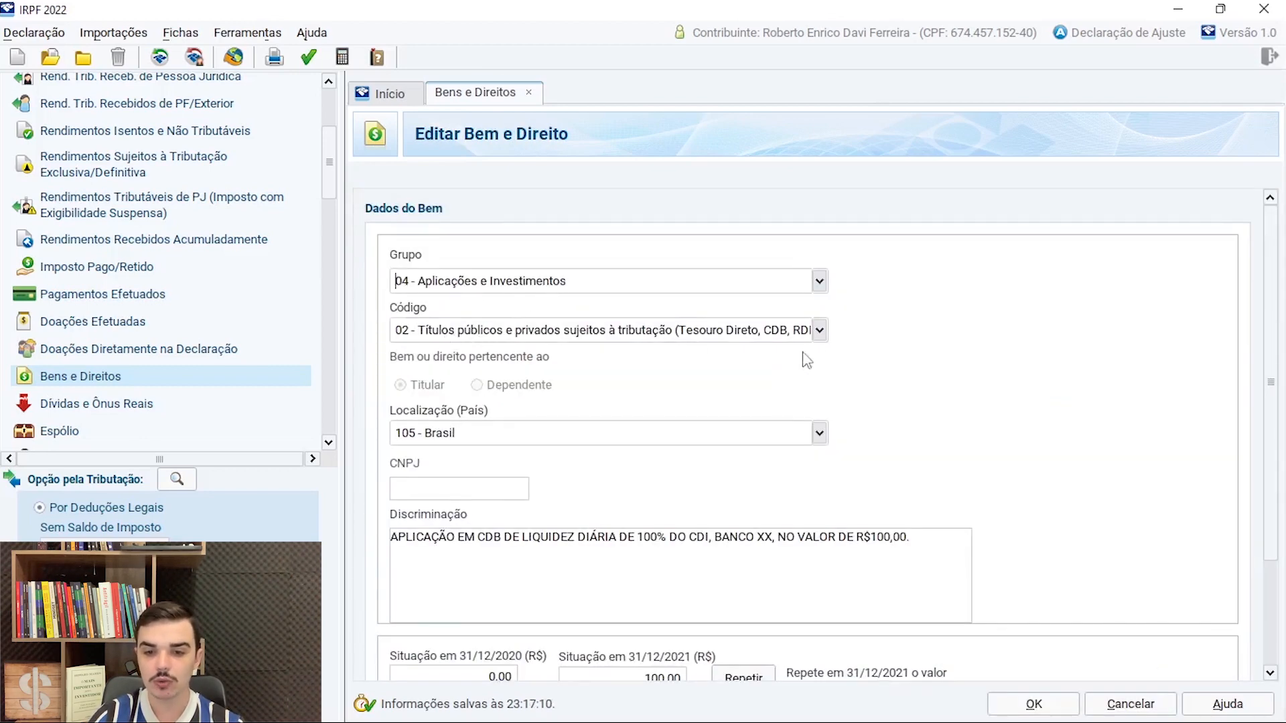
click(819, 330)
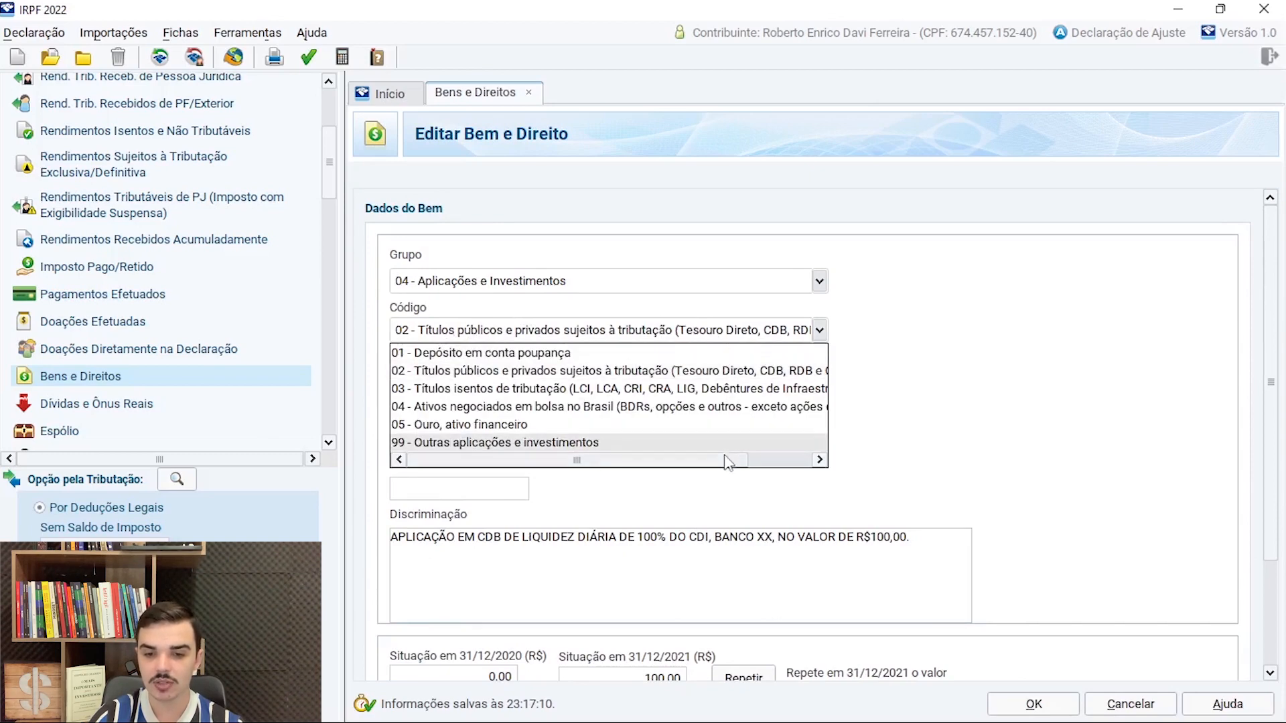
drag(731, 460, 770, 474)
click(726, 371)
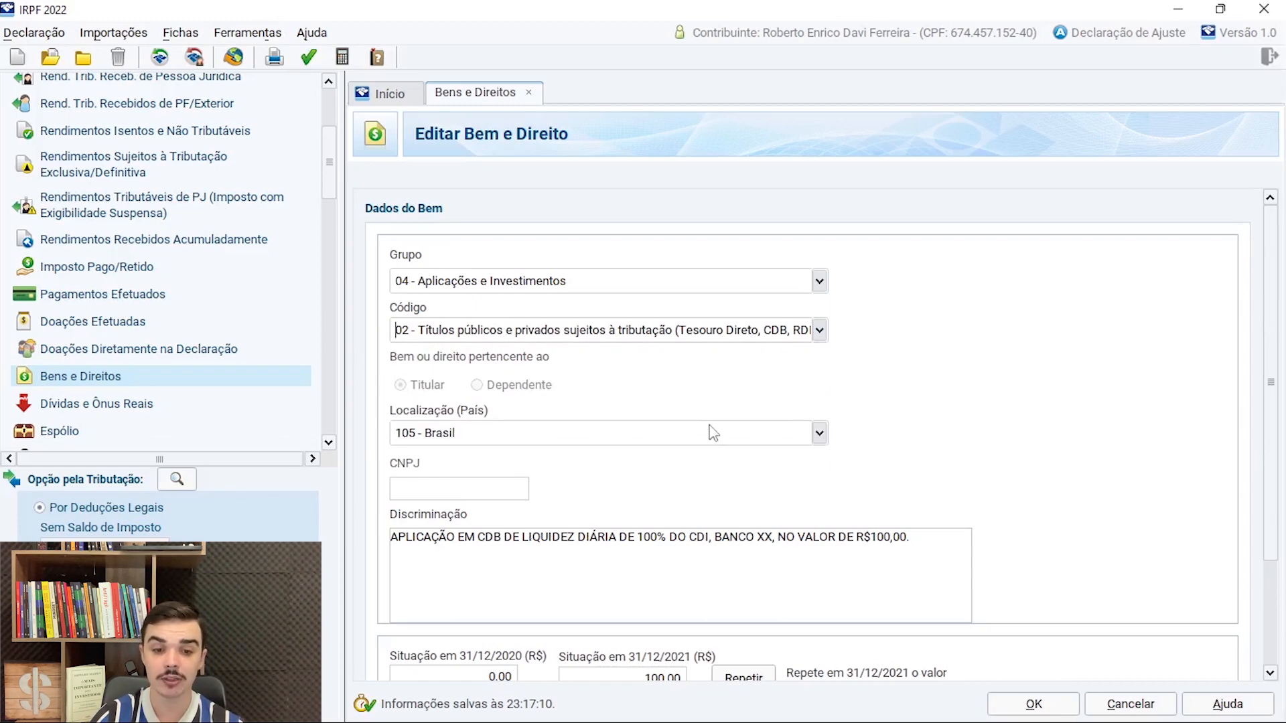
Insert "CNPJ XX.XXX.XXX/XXXX-XX" after "BANCO XX," in the CDB asset's description.
click(467, 487)
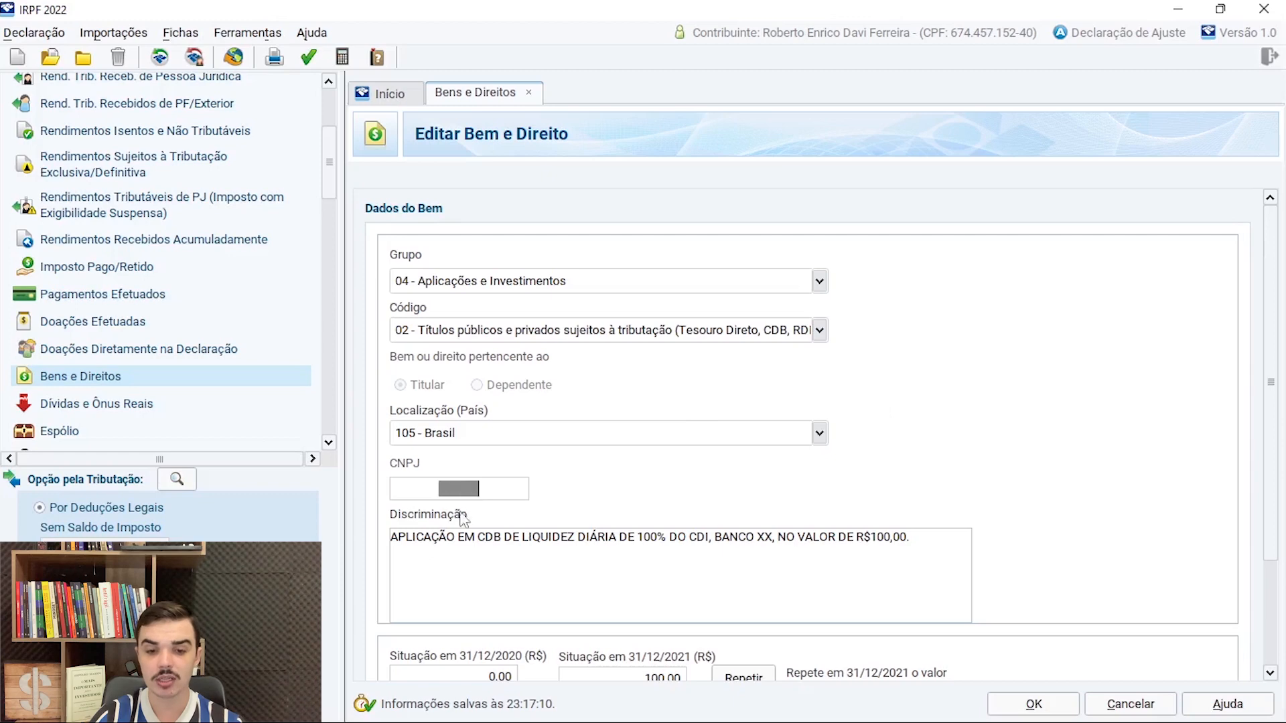
click(457, 565)
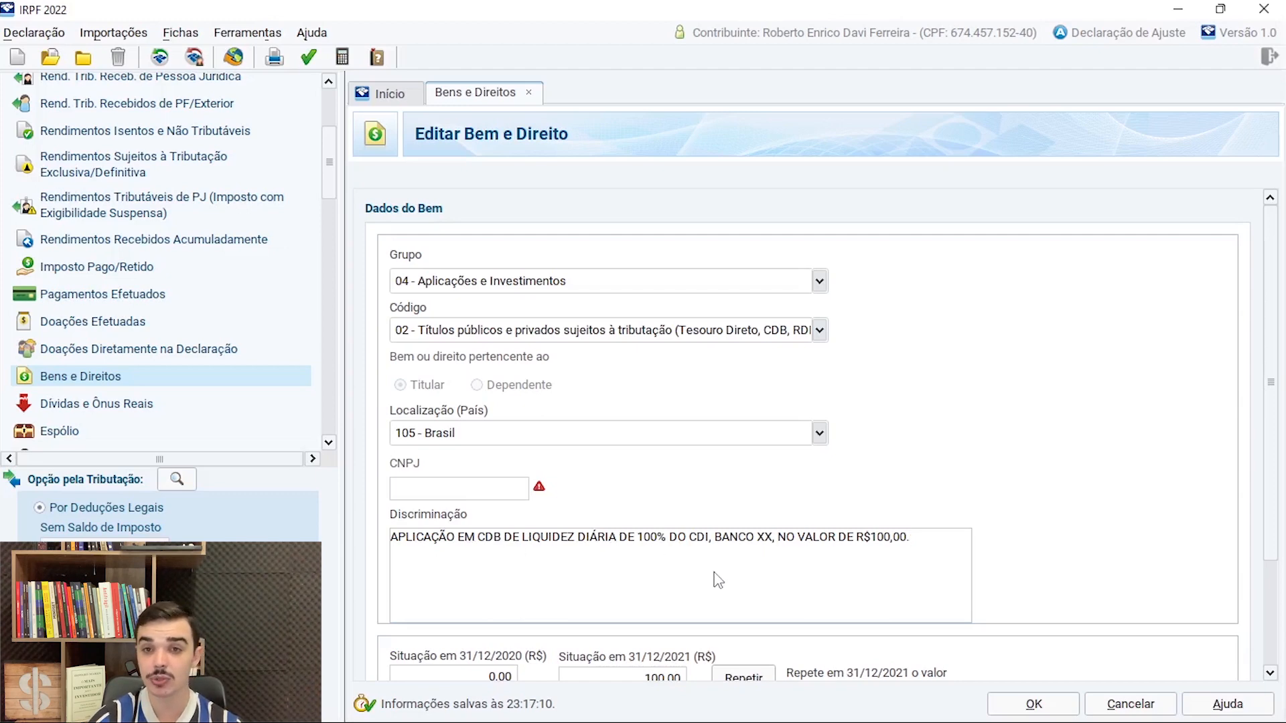
drag(722, 540, 775, 553)
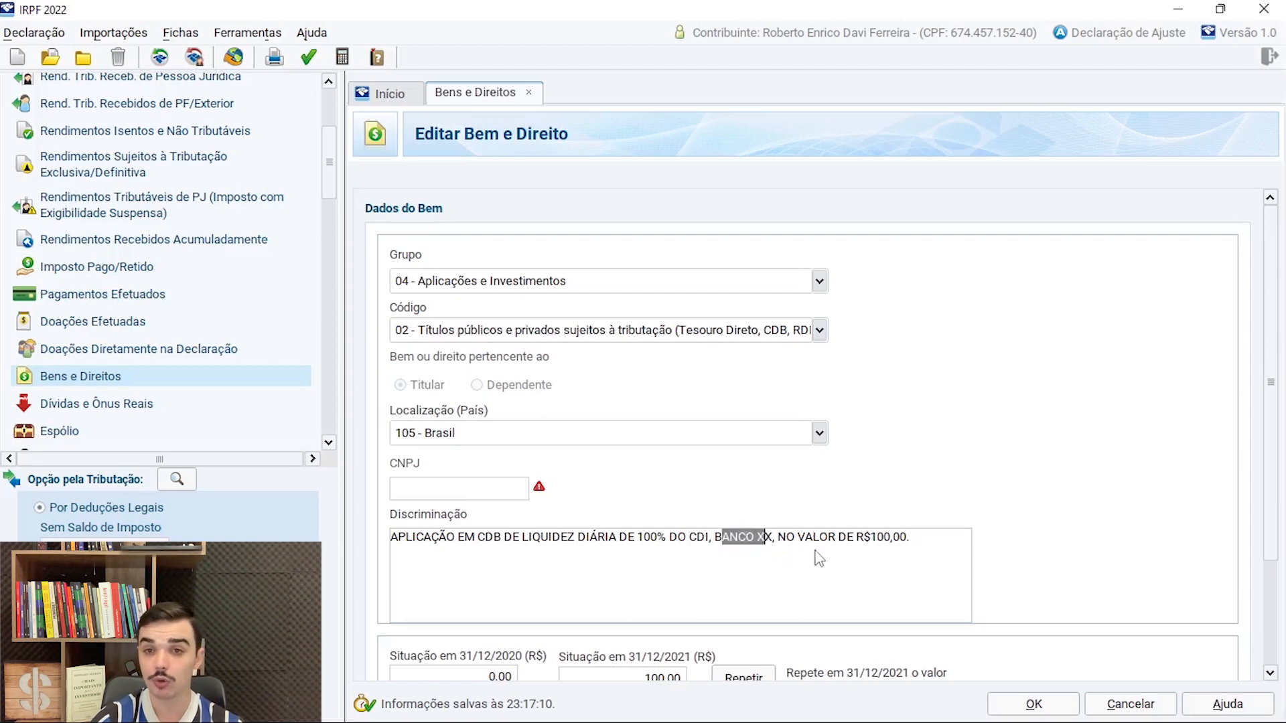
drag(778, 542, 917, 546)
click(778, 546)
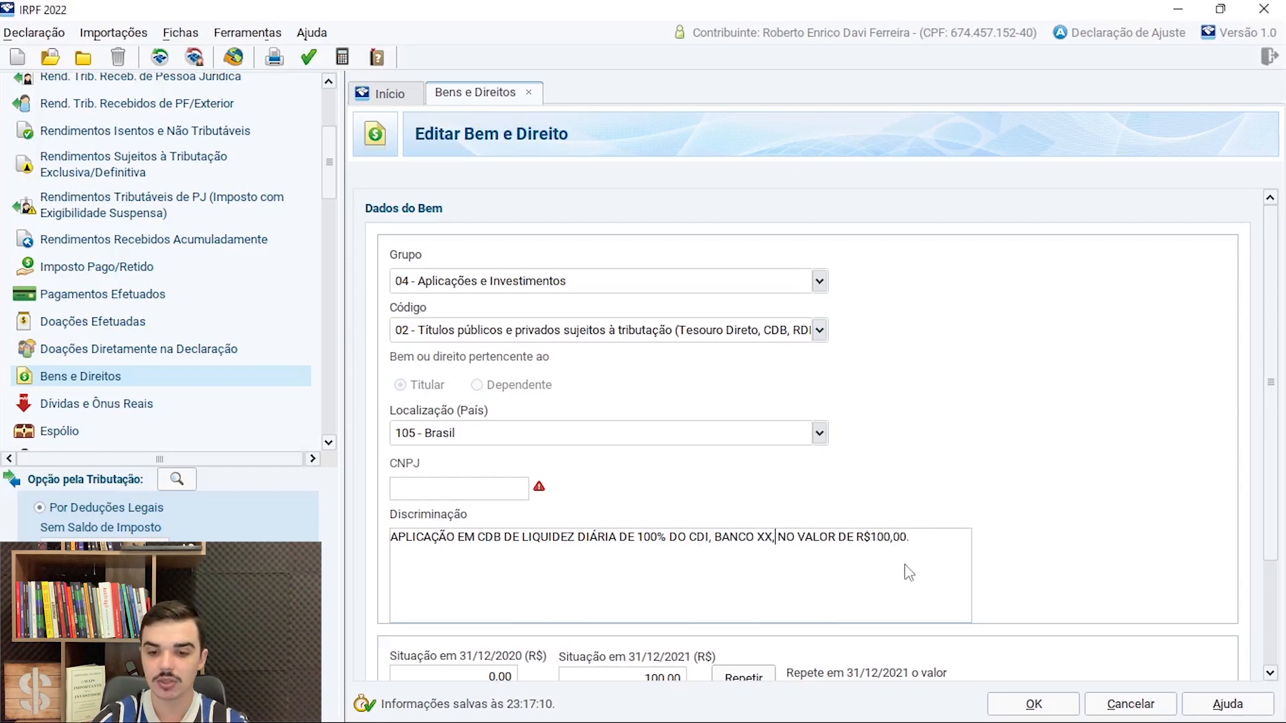
text(CNPJ)
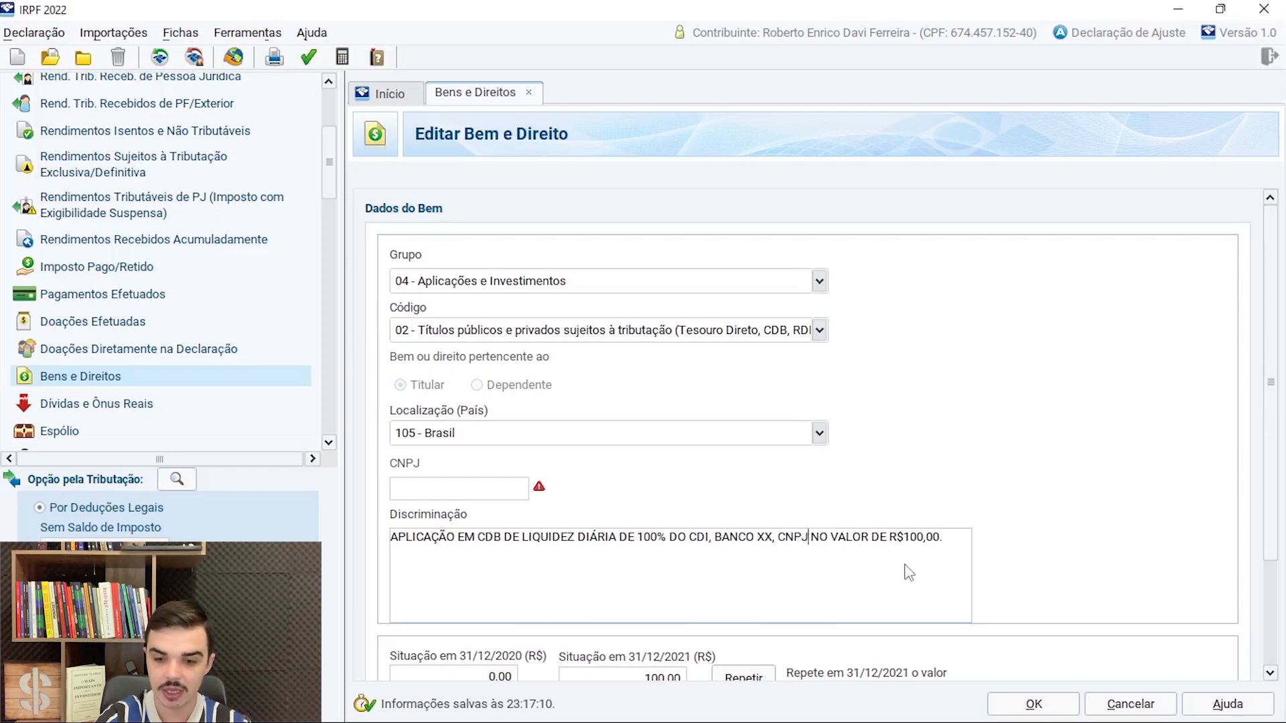
text( XX.XXX.XXX/XXXX-XX)
Compare the CDB asset's 31/12/2021 balance with the amount stated in its description.
scroll(1099, 609, down, 3)
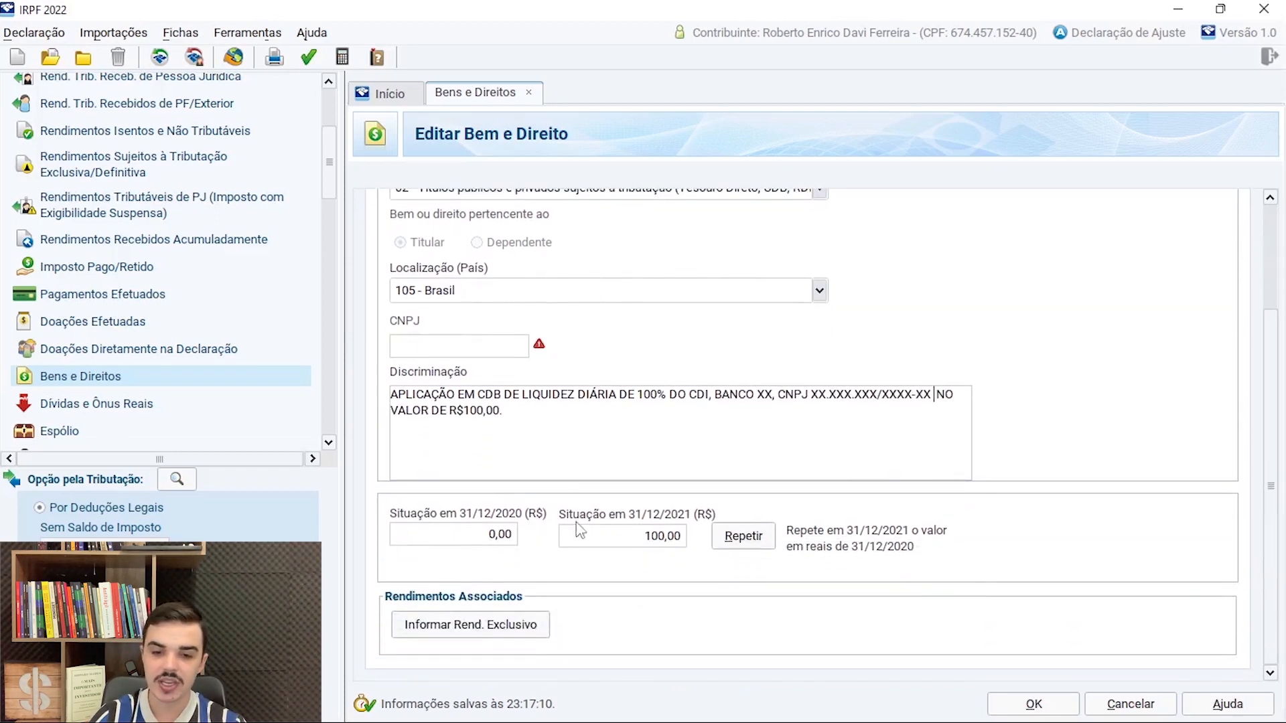
click(632, 548)
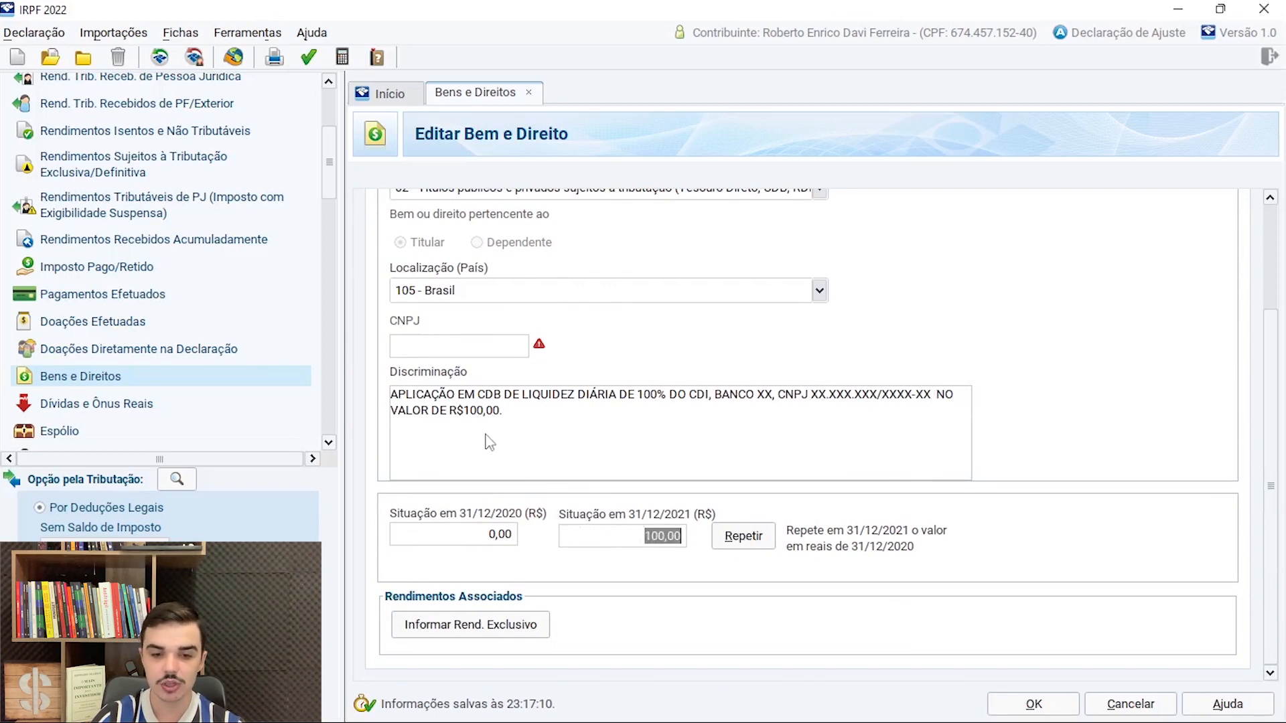
drag(449, 409, 494, 410)
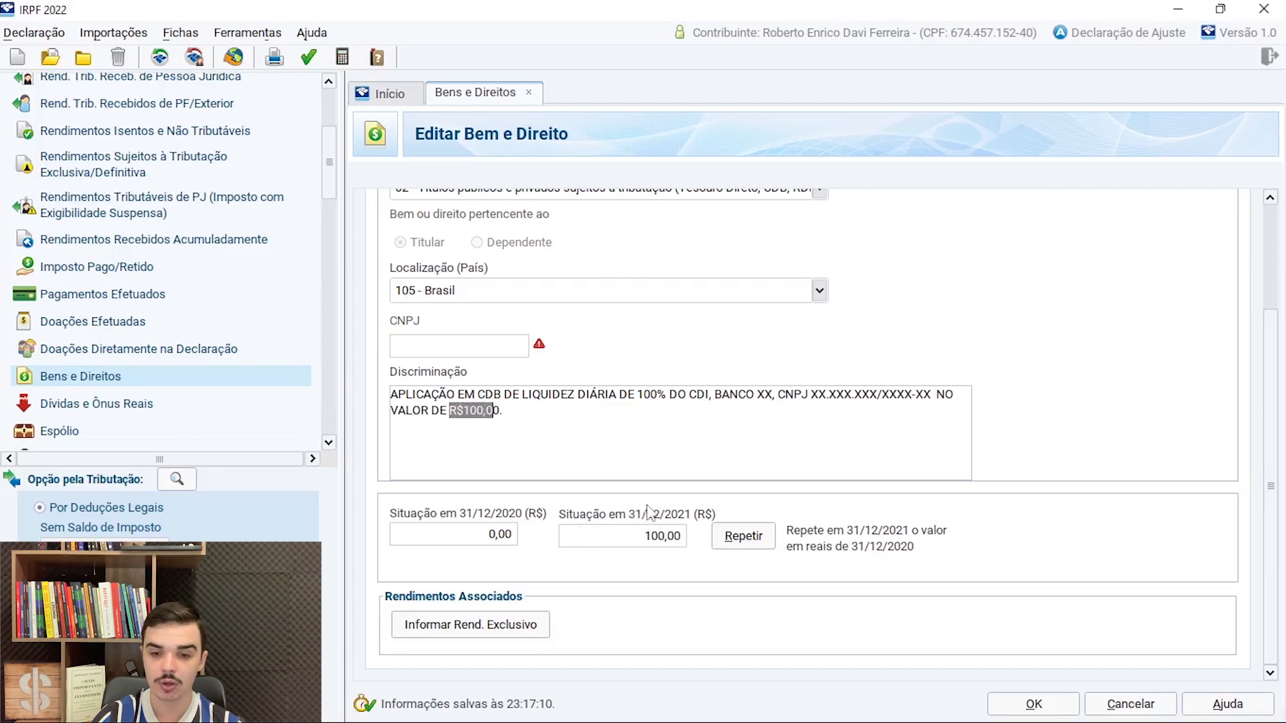
Check the CDB asset's yearly balances, view its associated exclusively taxed income entry, and return to save the asset.
click(653, 535)
click(518, 535)
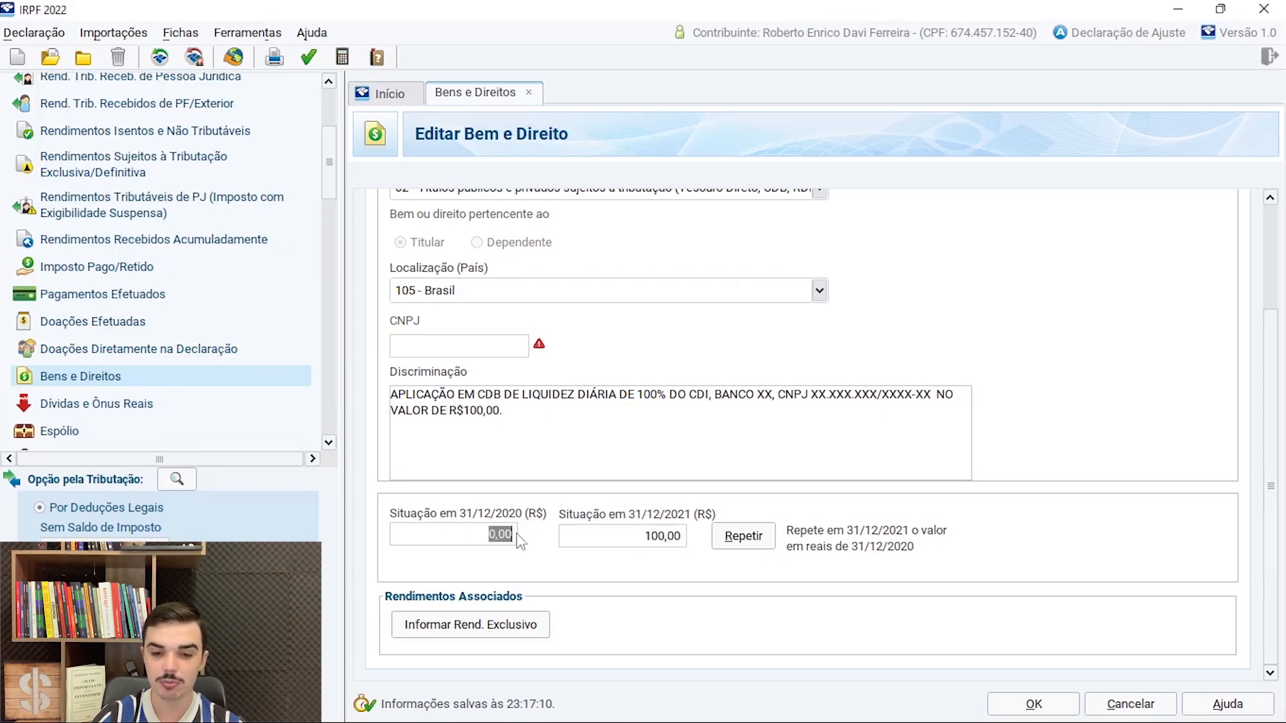
click(509, 630)
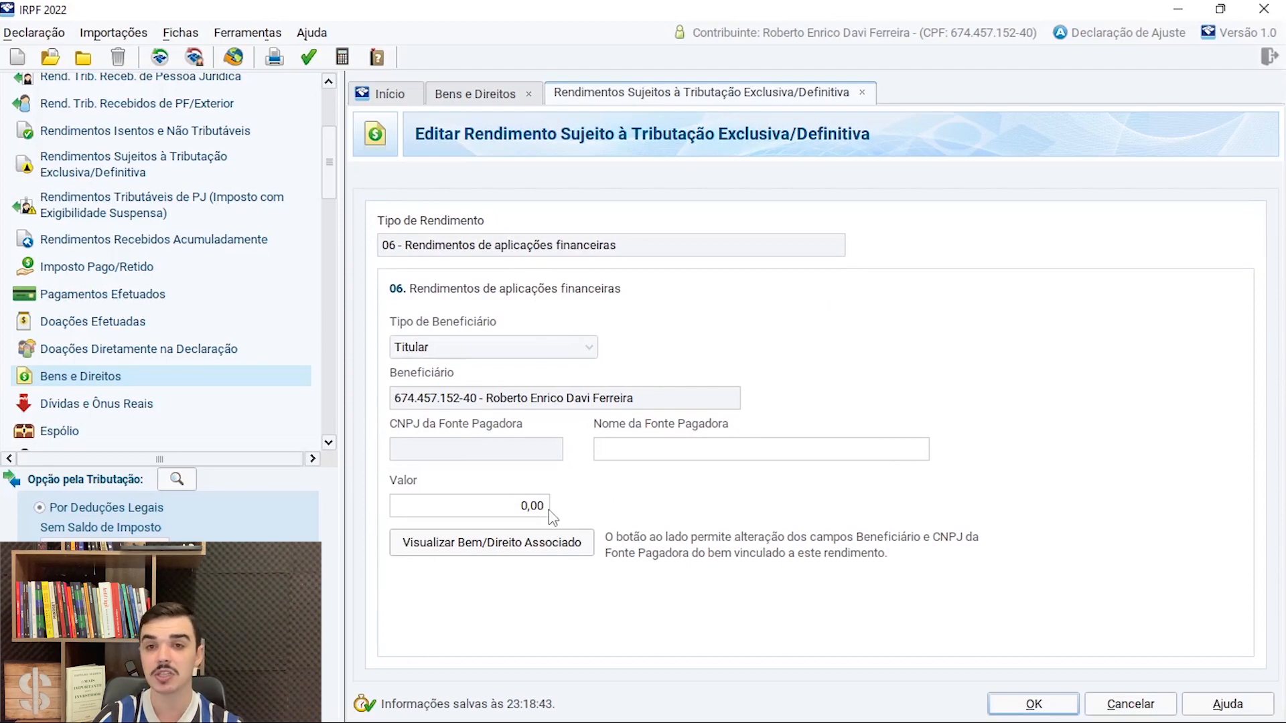
click(531, 548)
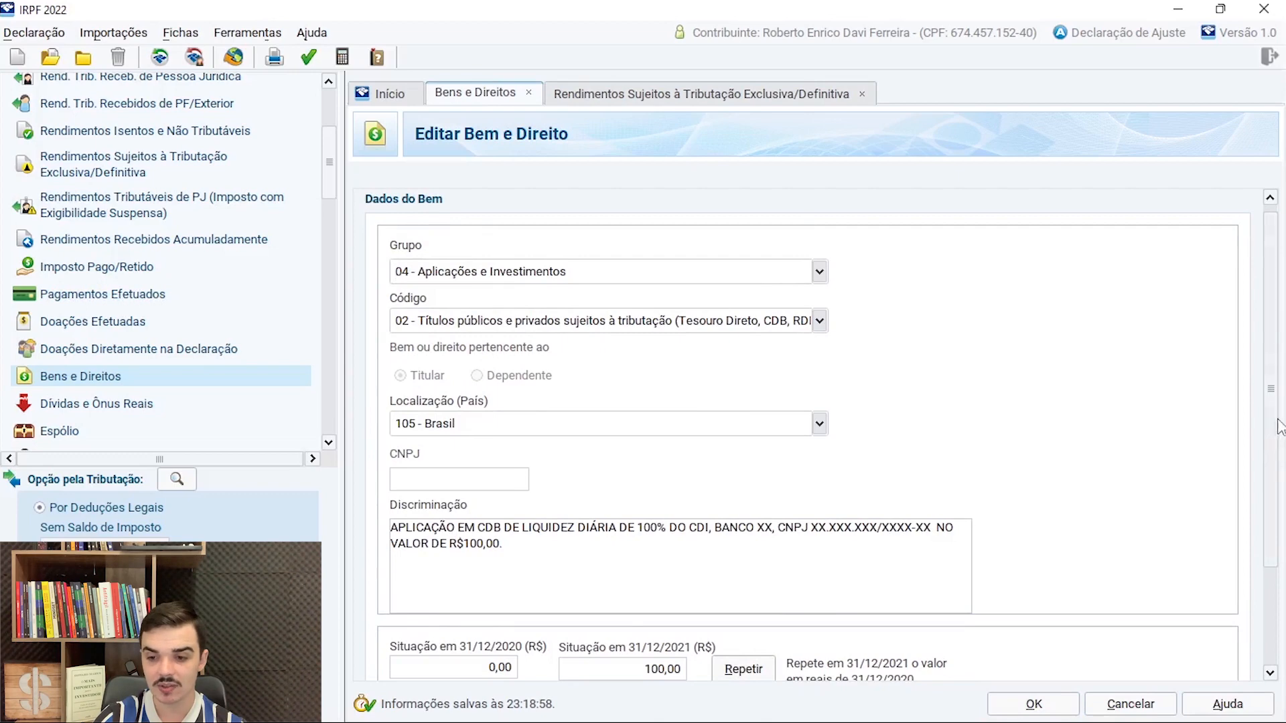
scroll(672, 519, down, 3)
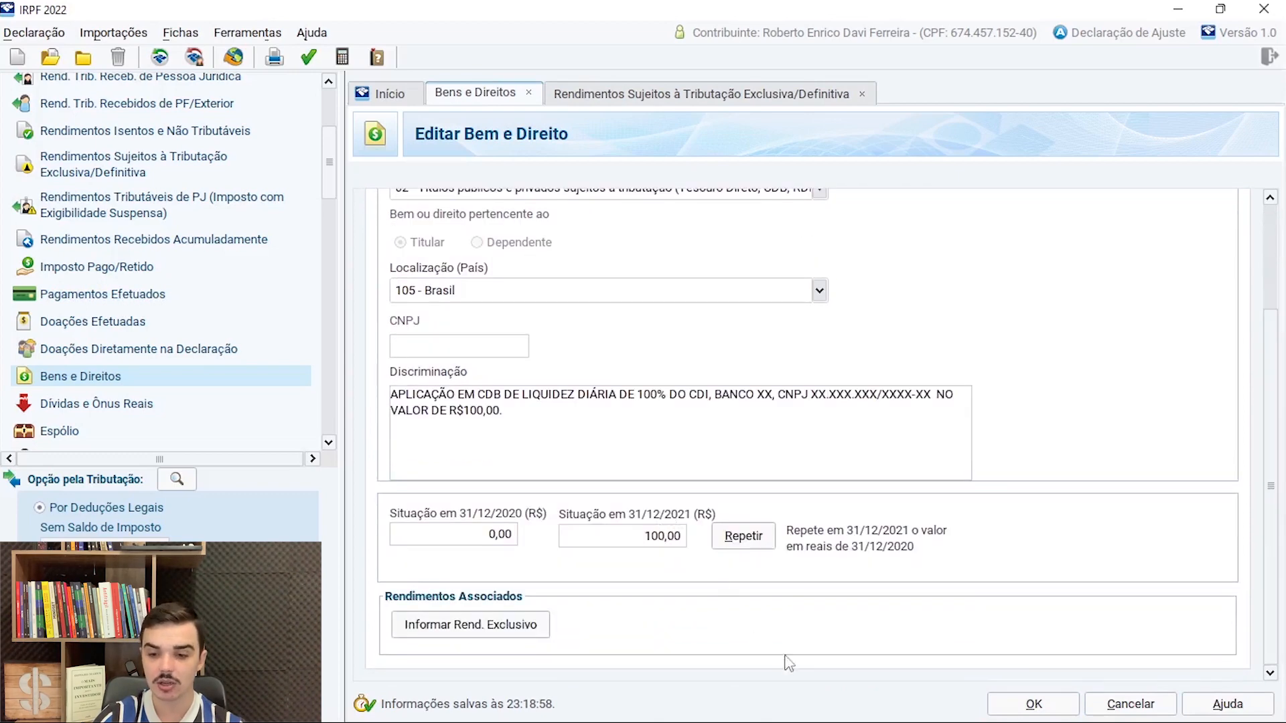
click(1028, 705)
Open the CRI asset for editing and choose code 03 - Títulos isentos de tributação (LCI, LCA, CRI, CRA, LIG, Debêntures de Infraestrutura e outros).
click(877, 416)
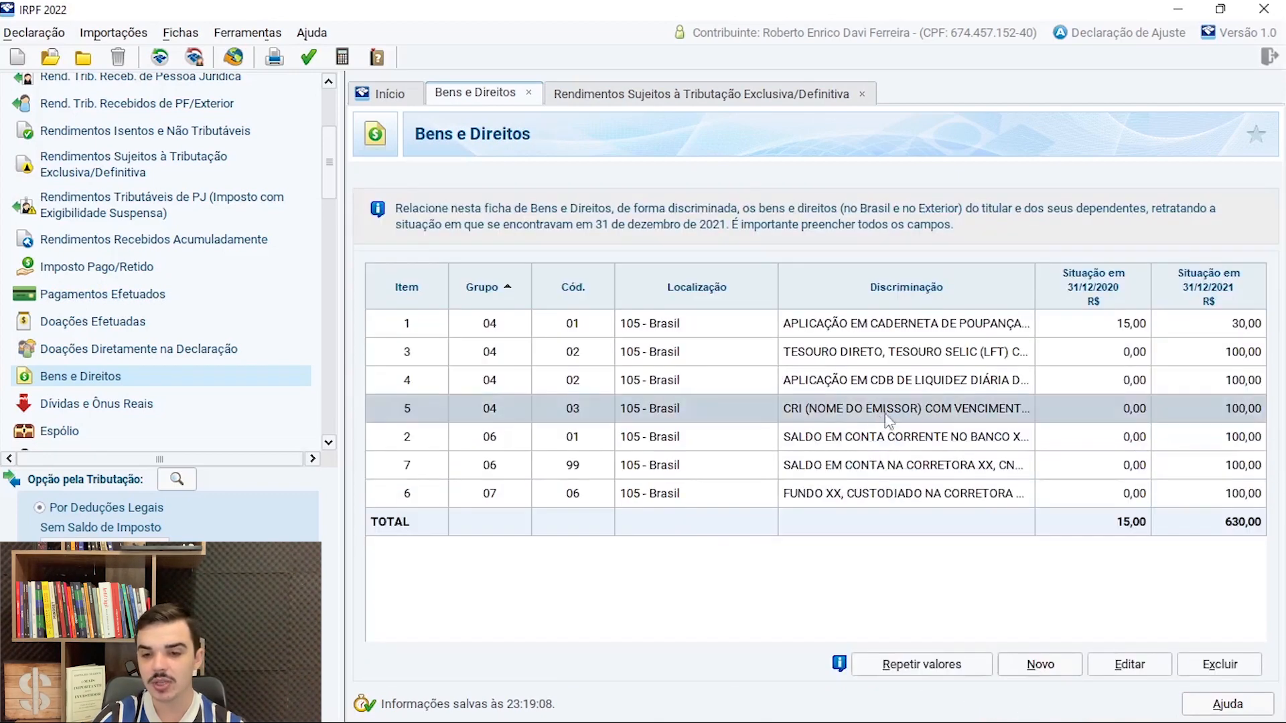
click(1131, 668)
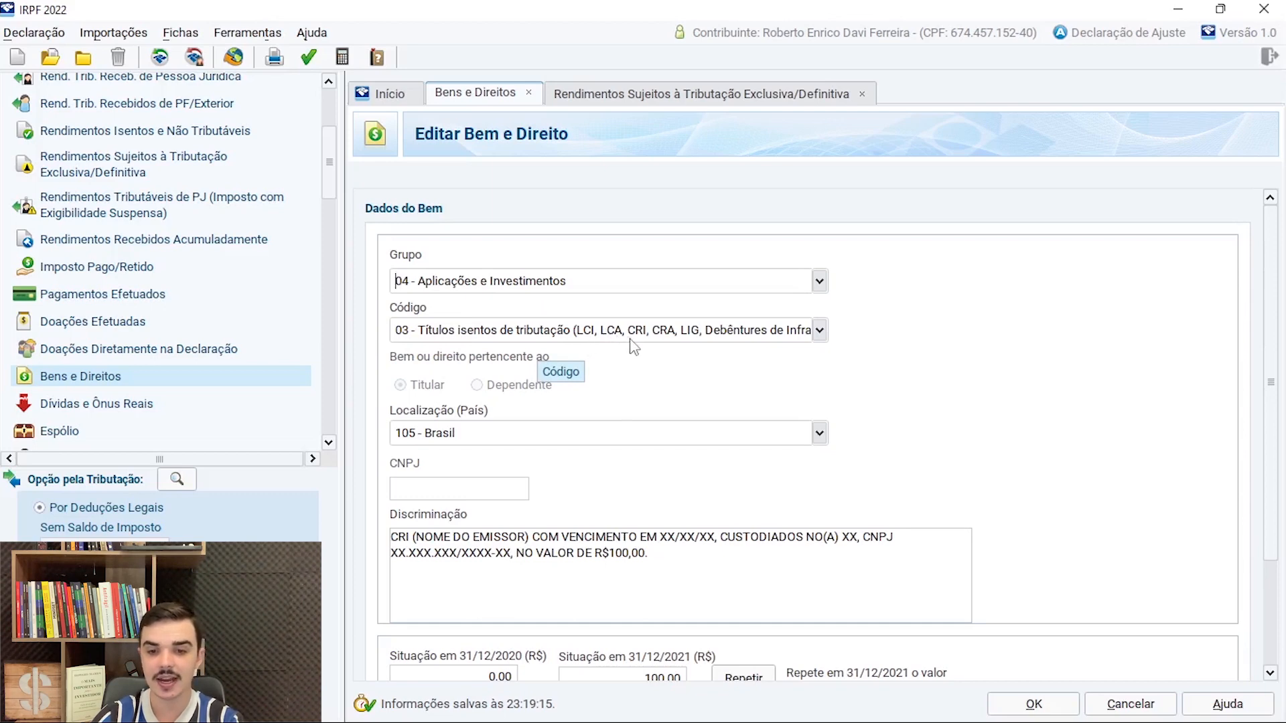
click(819, 330)
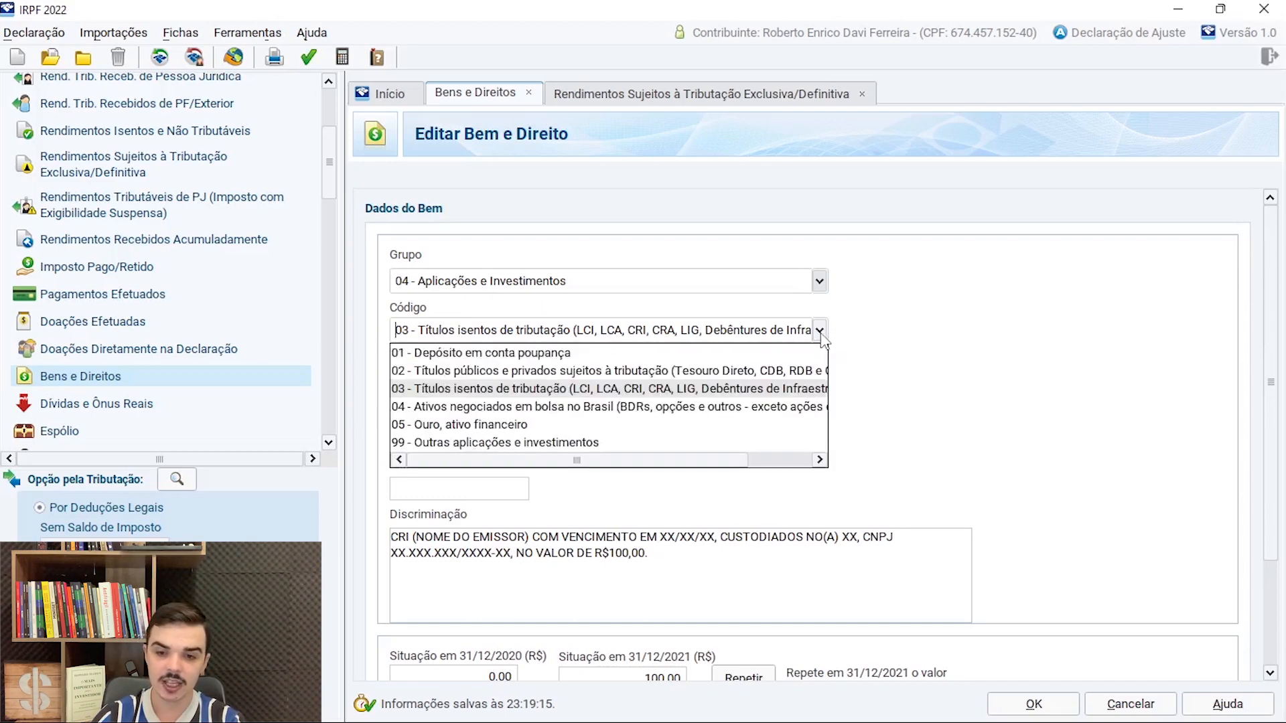
drag(724, 462, 787, 462)
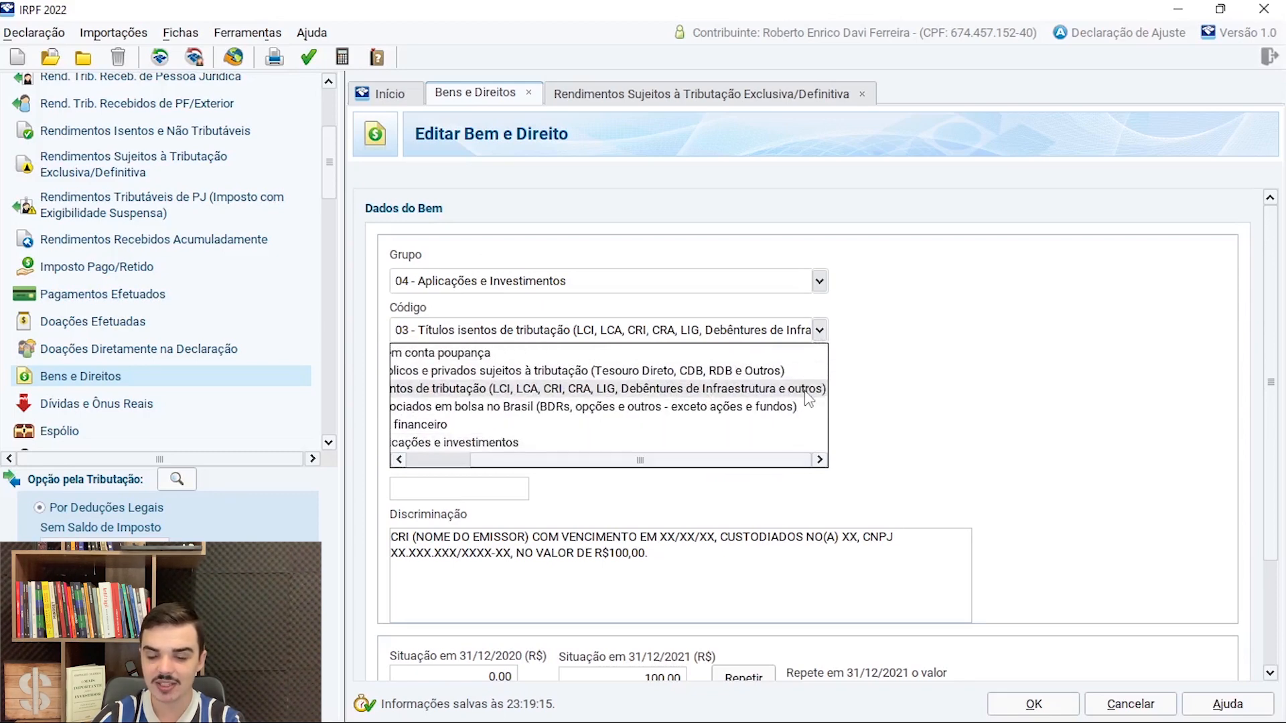
click(805, 399)
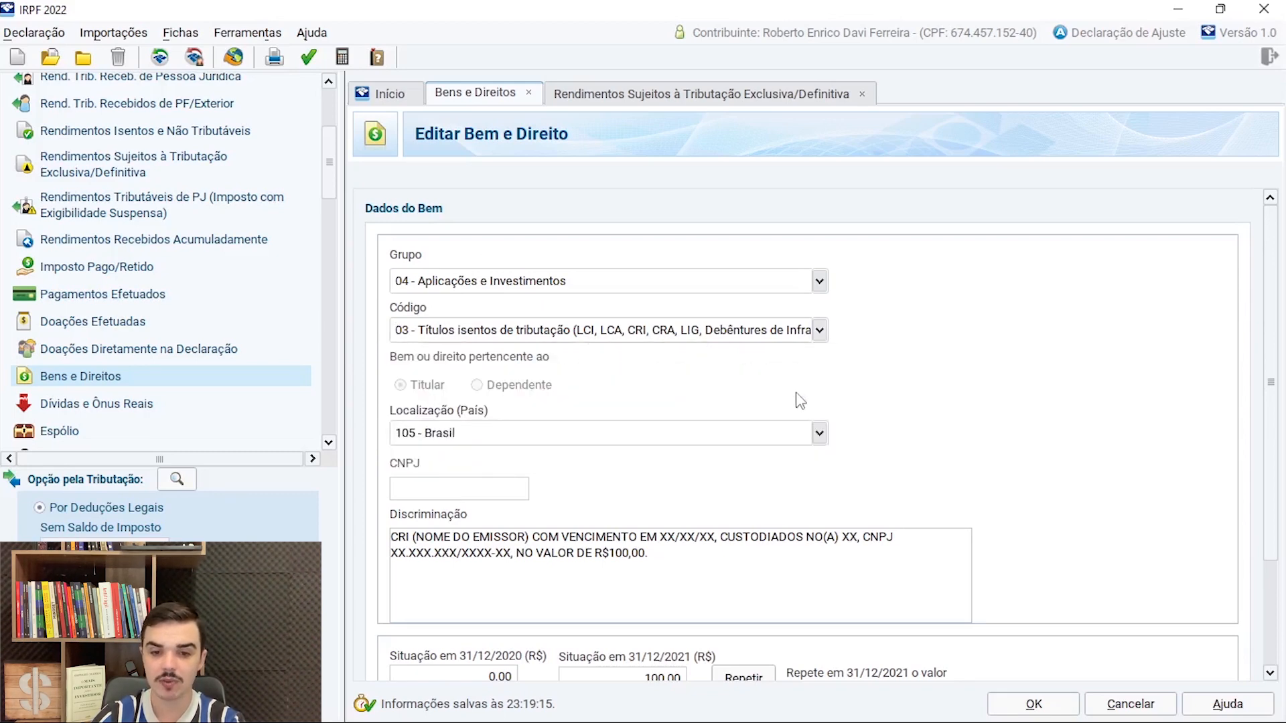
Review the CRI asset's CNPJ field and description, and compare the stated amount with its 31/12/2021 balance.
click(447, 494)
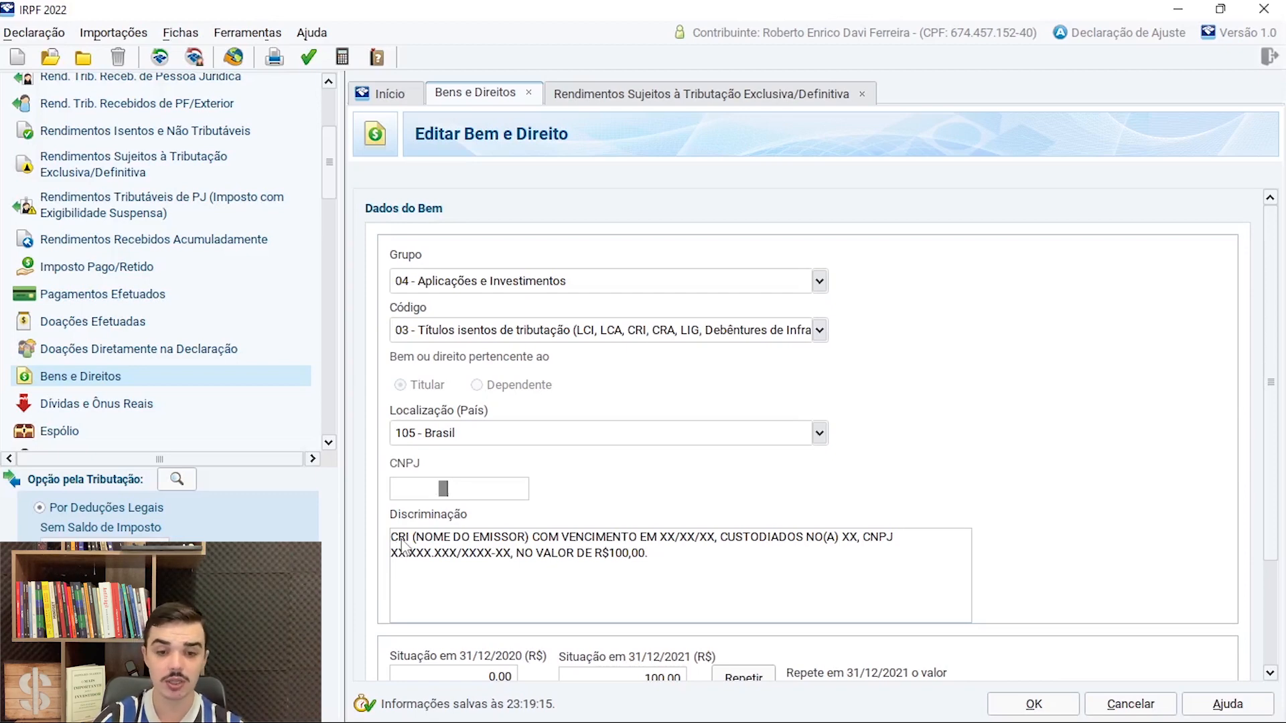
drag(413, 536, 829, 546)
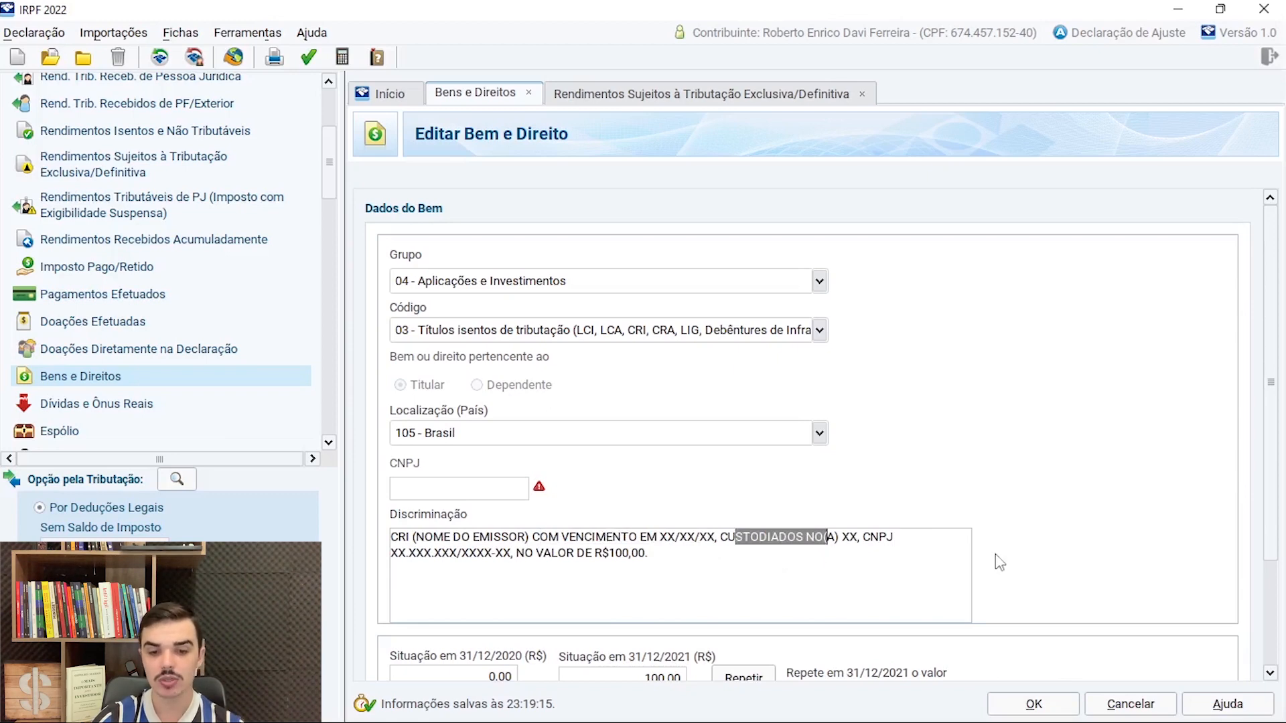
drag(517, 553, 617, 574)
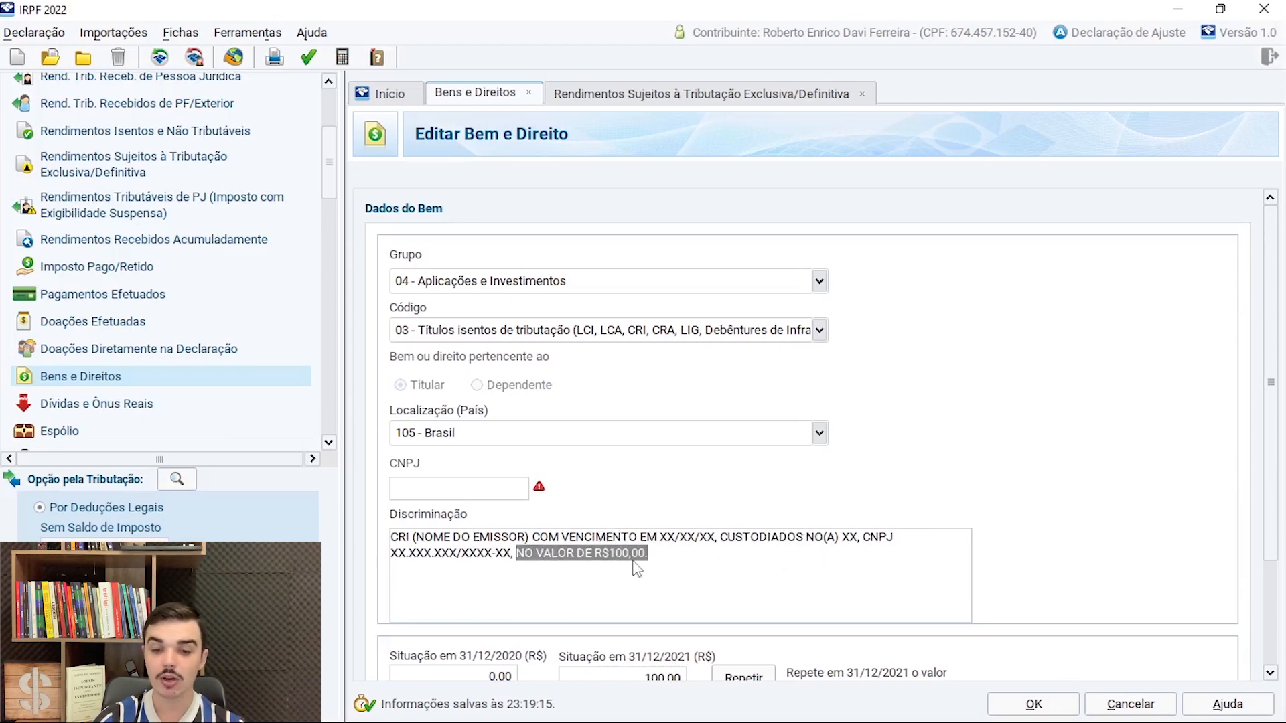
scroll(1276, 496, down, 2)
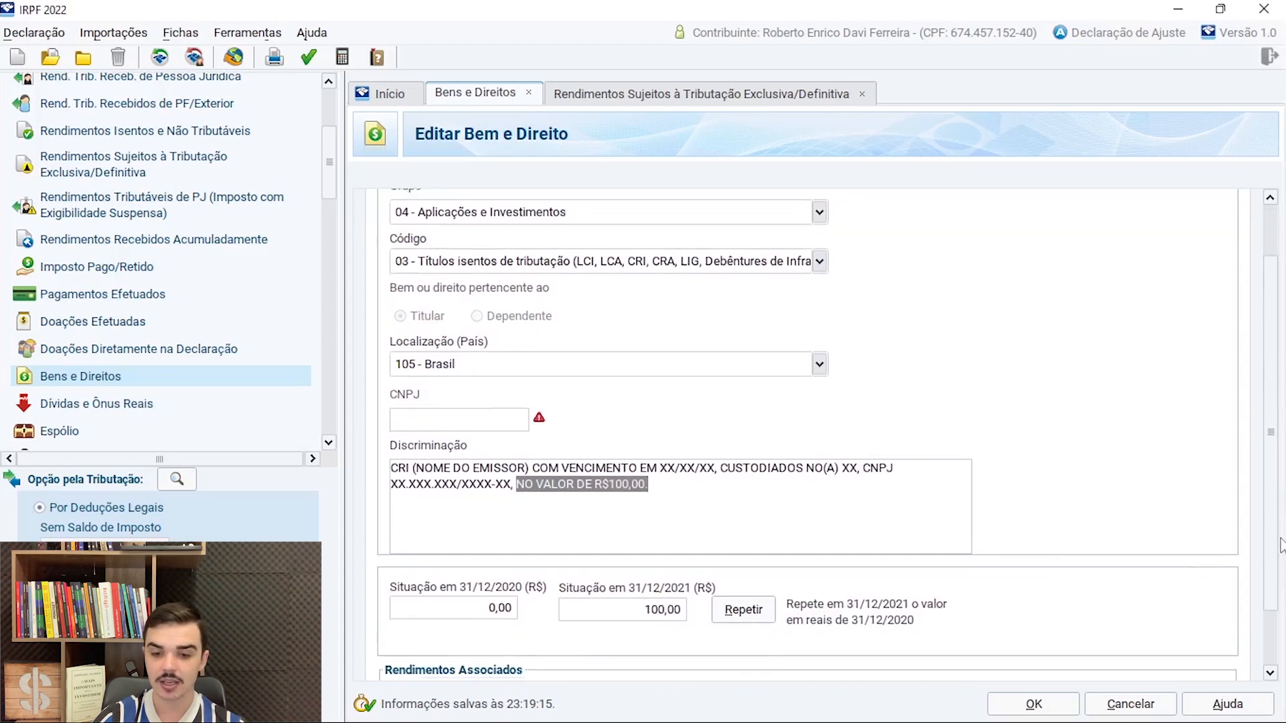
drag(622, 620, 700, 610)
scroll(699, 611, down, 2)
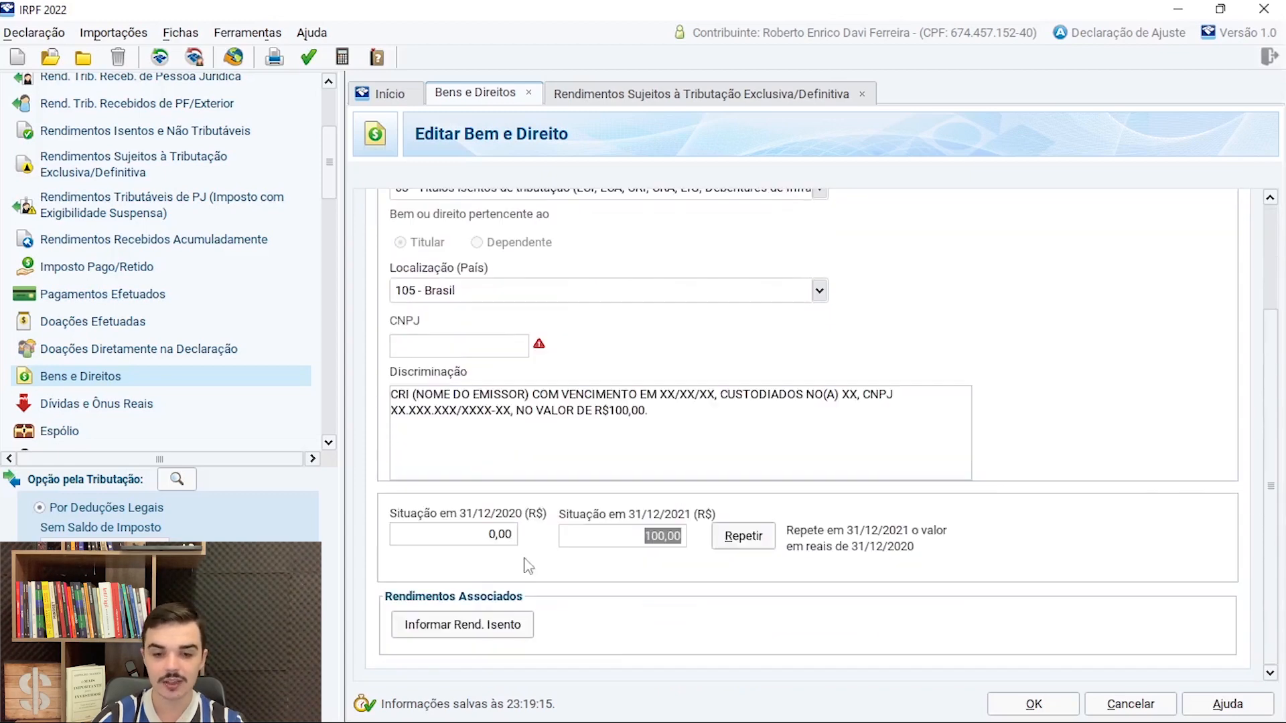
View the exempt income entry associated with the CRI asset, and return through the asset to the Bens e Direitos list.
click(438, 626)
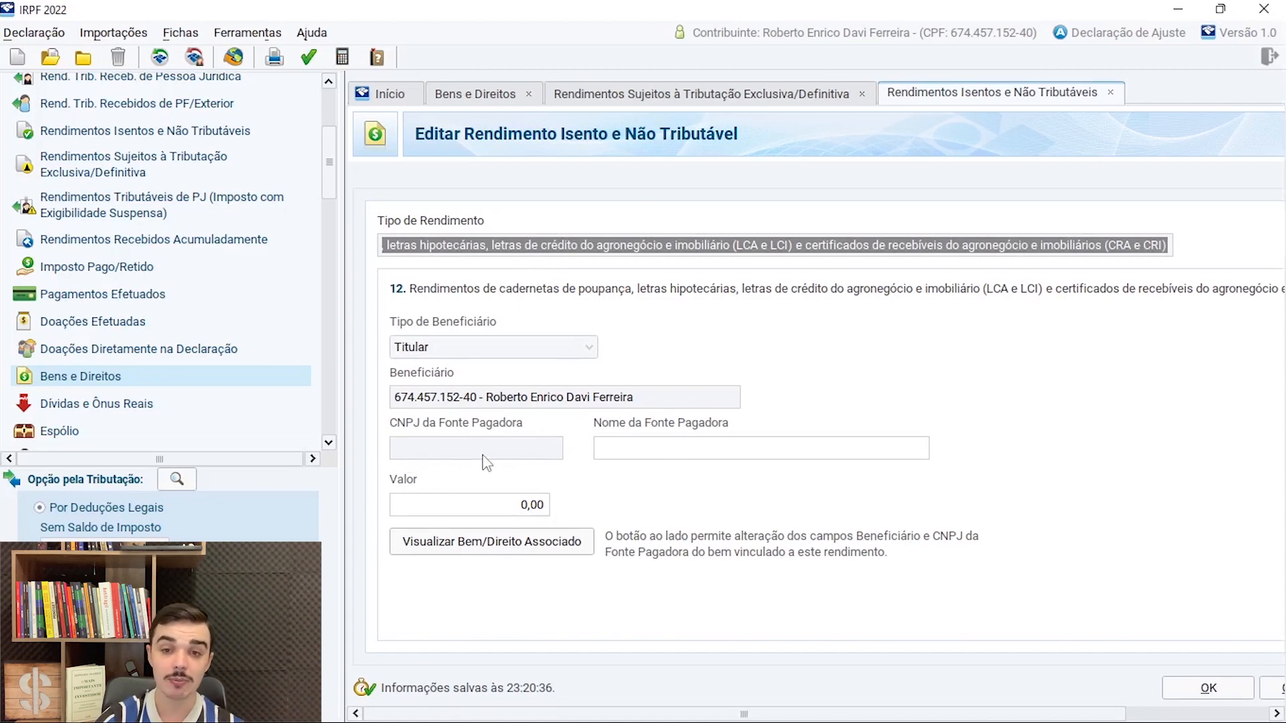
click(623, 461)
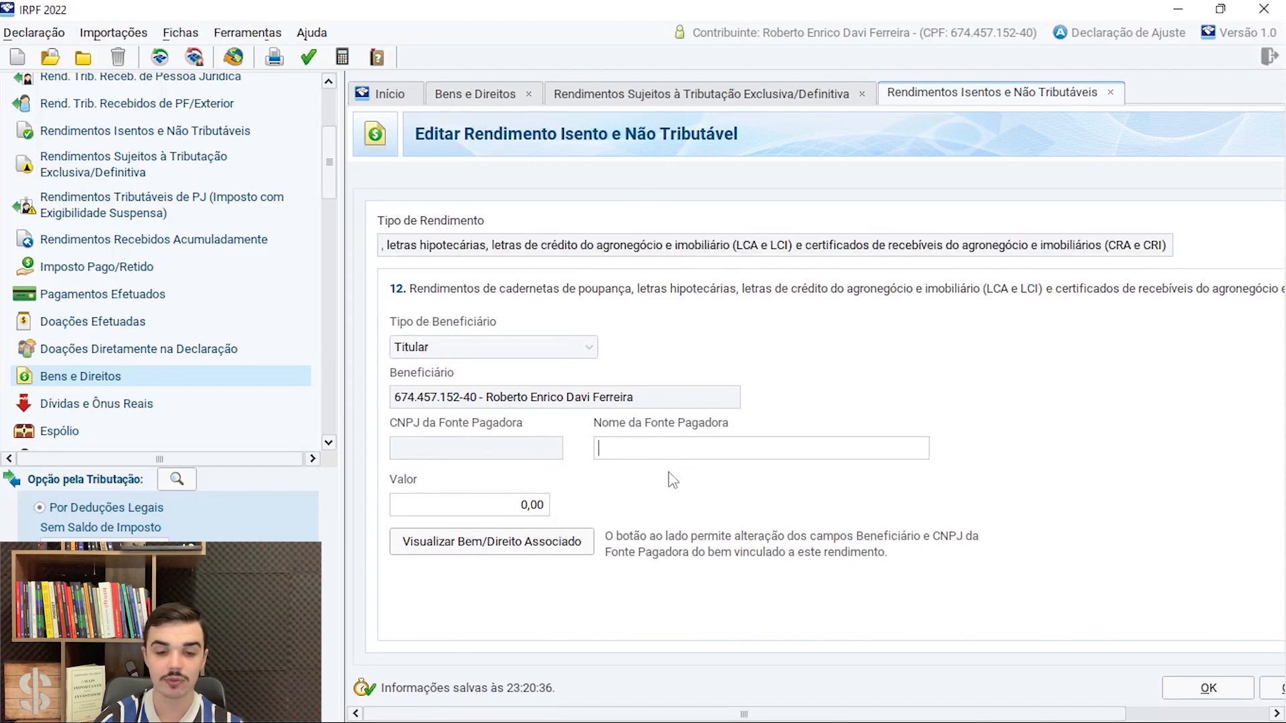
click(529, 506)
click(569, 541)
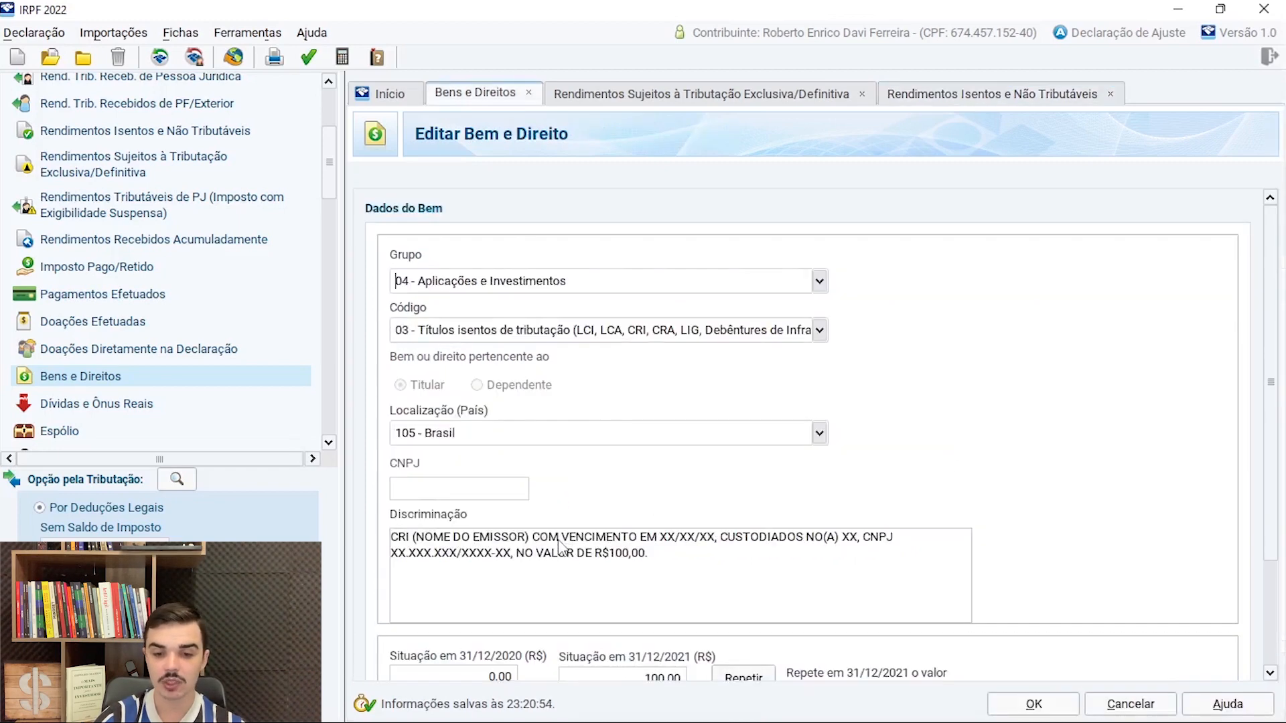
scroll(1249, 547, down, 3)
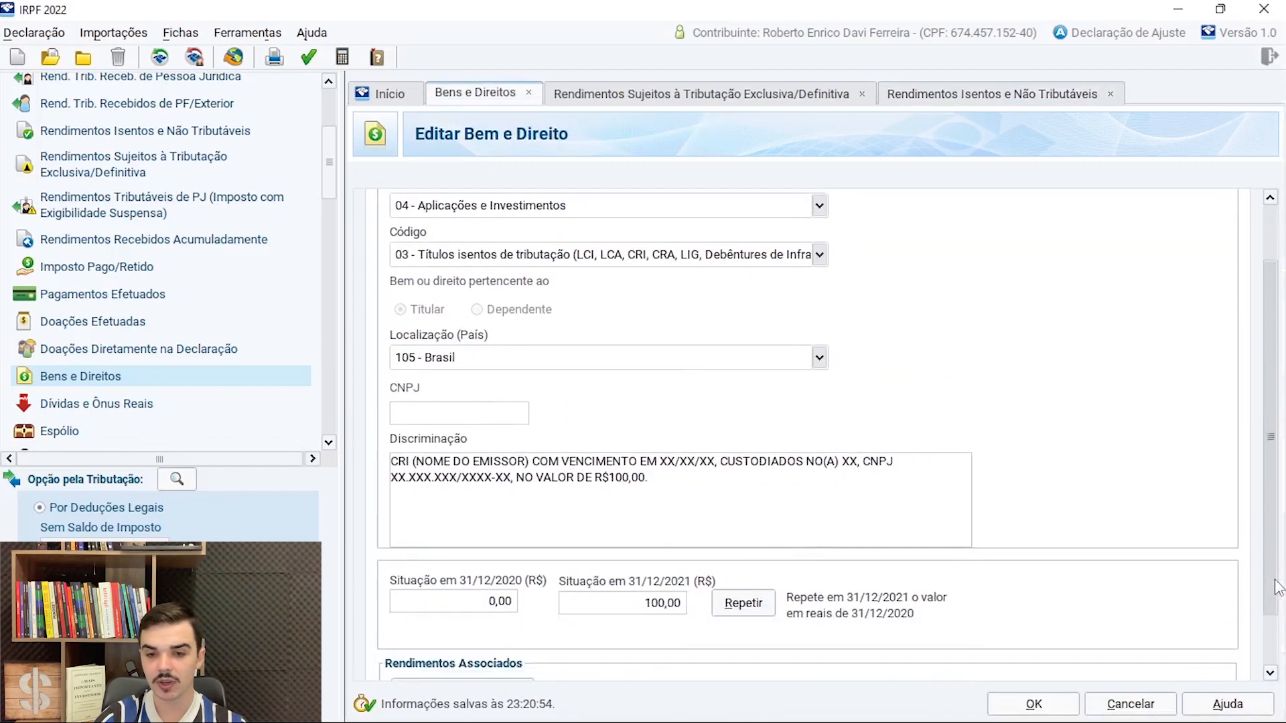
scroll(1278, 587, down, 2)
click(1056, 707)
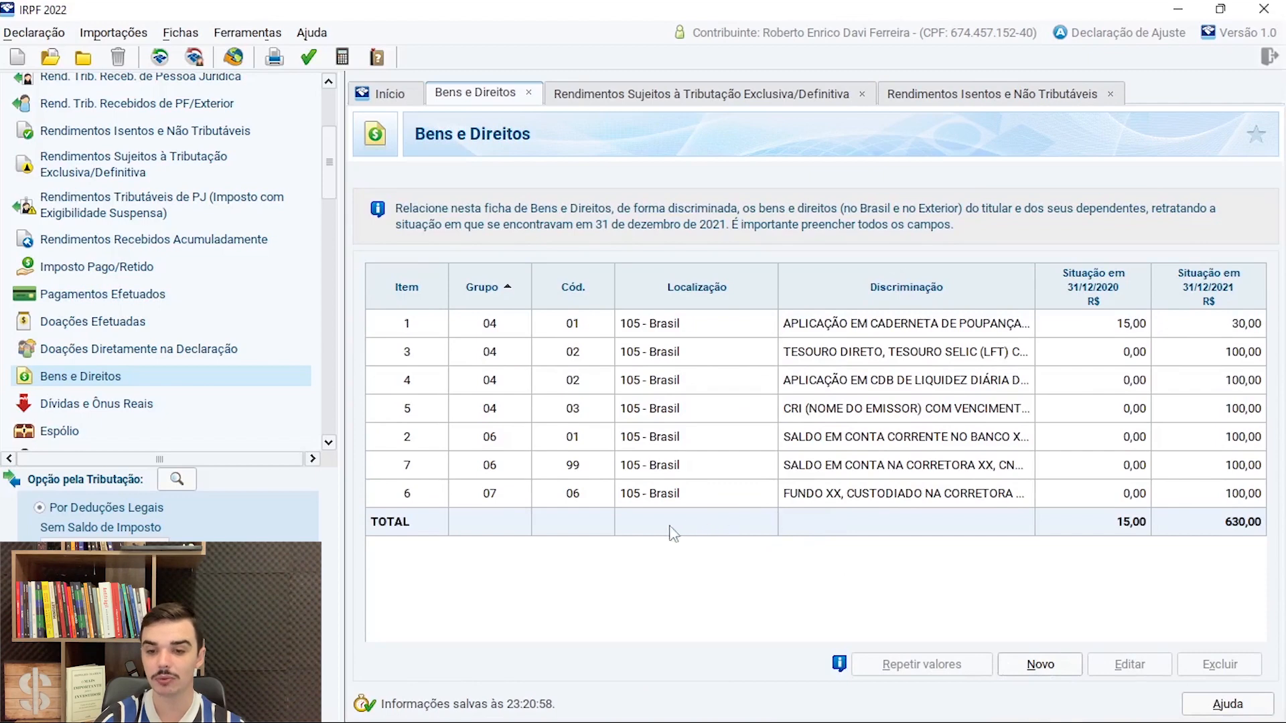
Open the checking account balance asset for editing and review its CNPJ field and description.
click(891, 439)
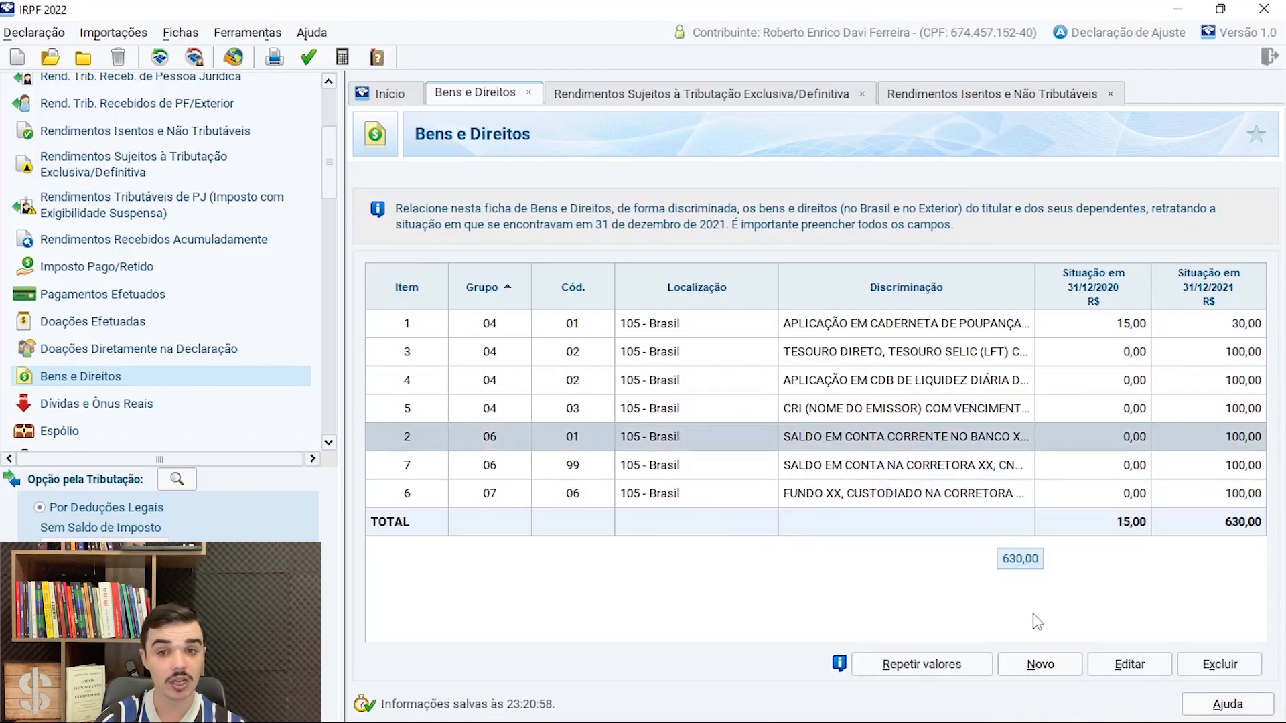
click(1112, 667)
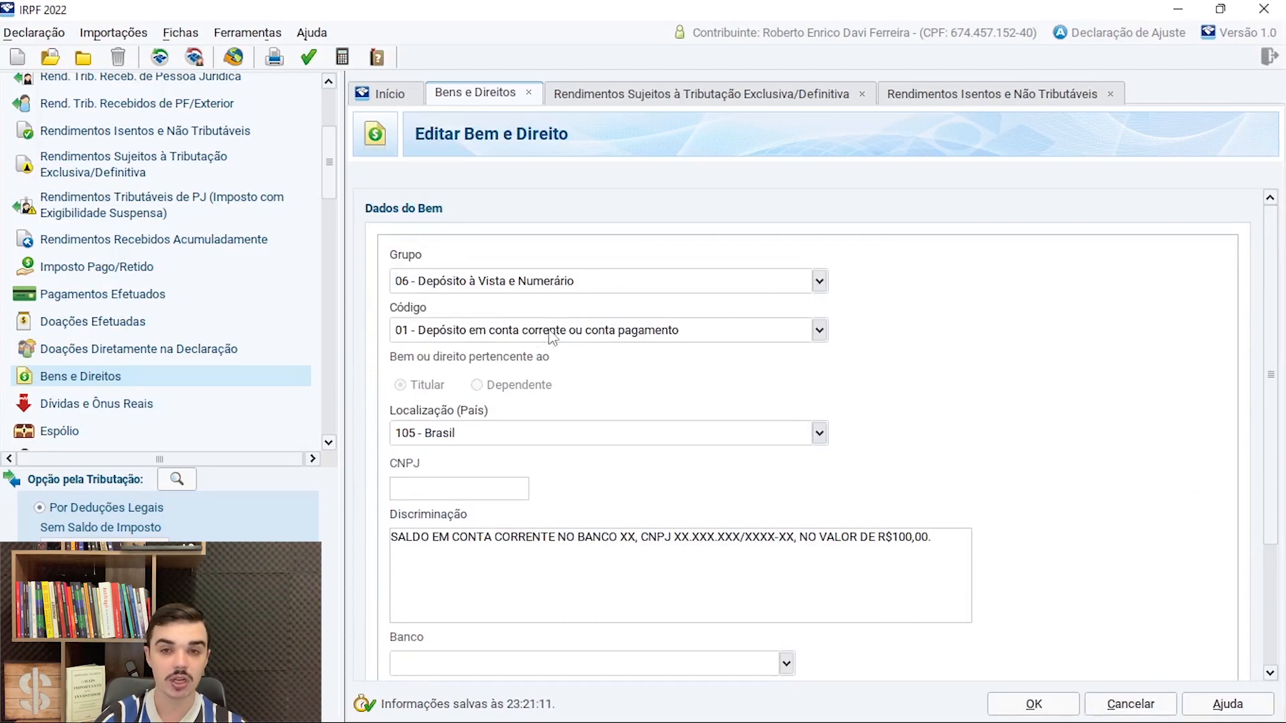
click(398, 494)
key(ctrl+v)
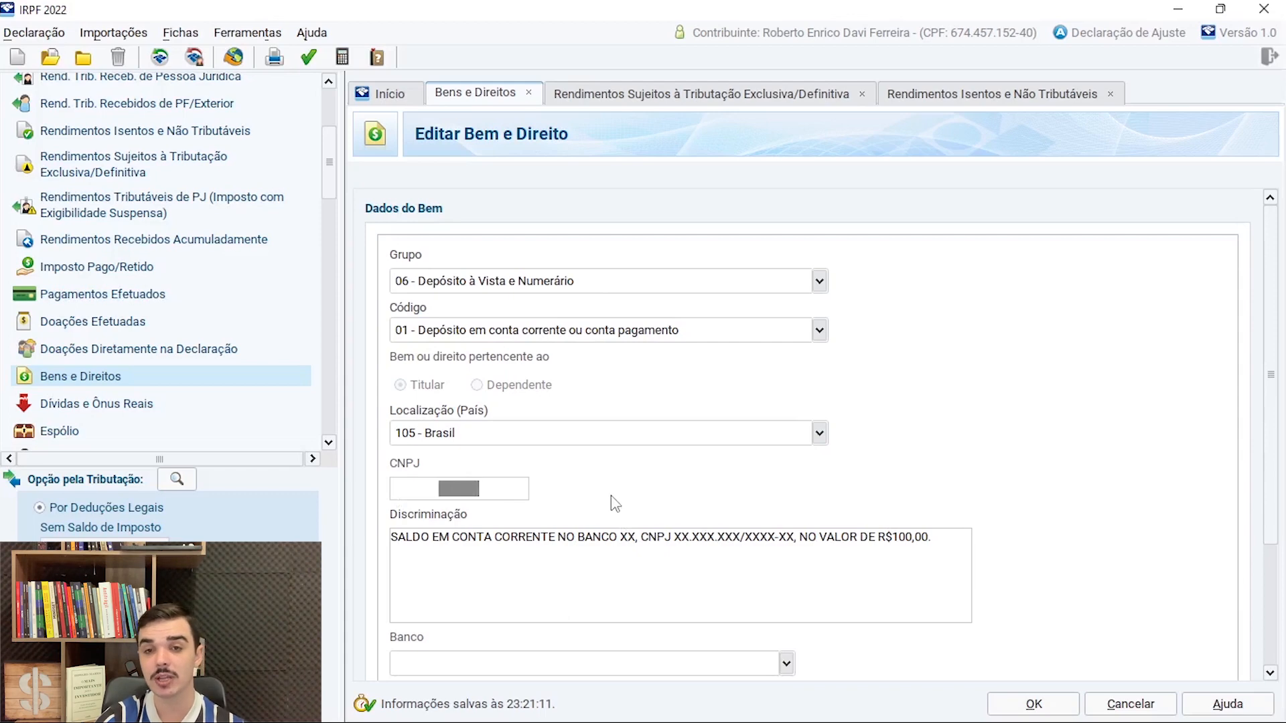
click(412, 539)
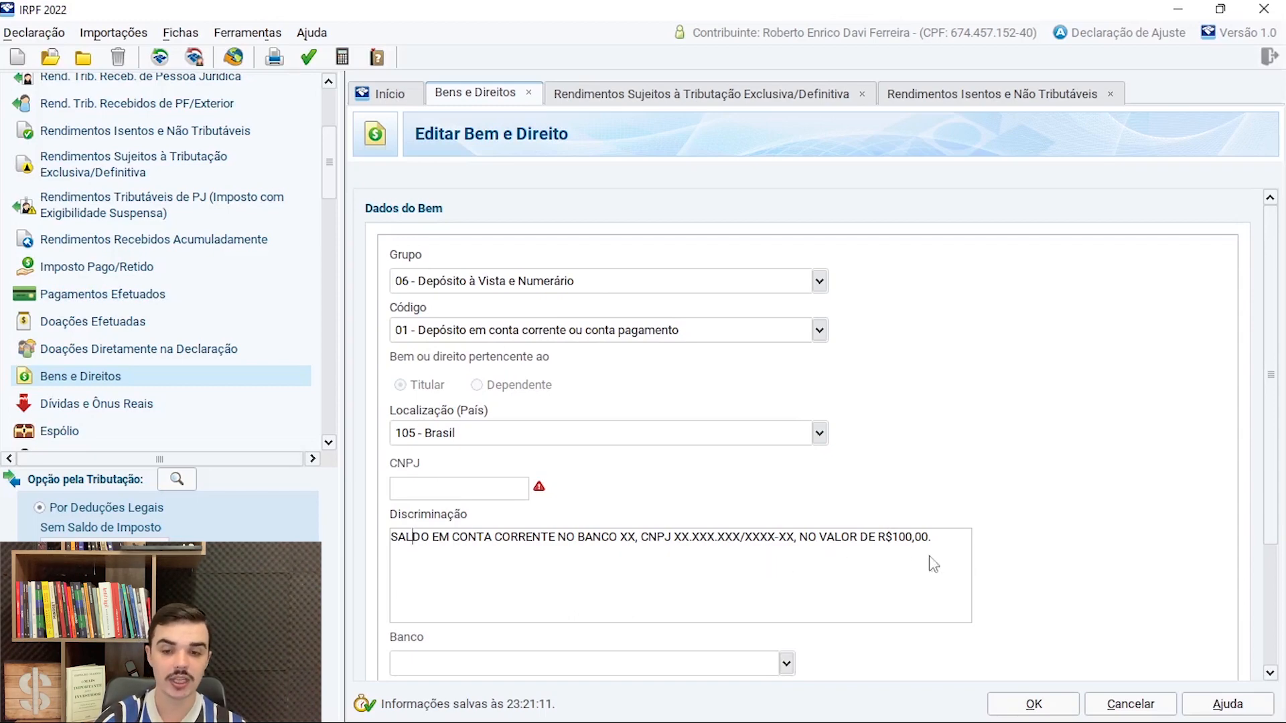
click(899, 540)
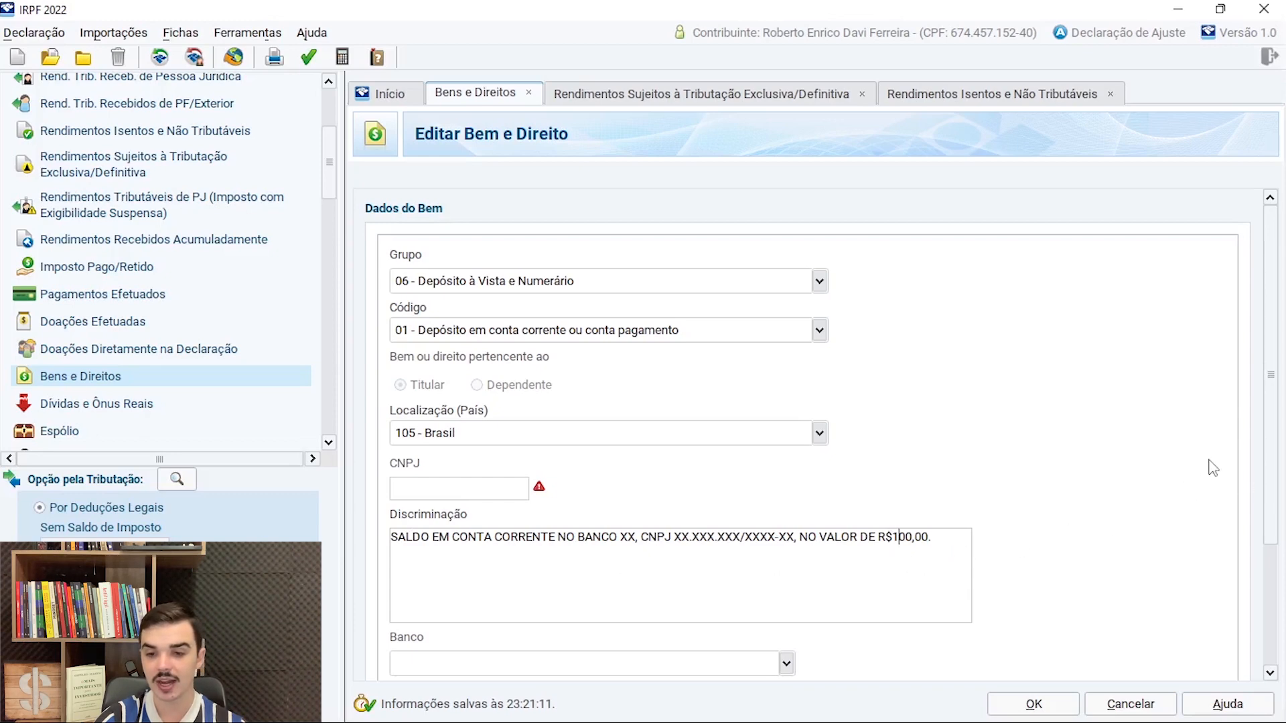
Set the checking account asset's bank to 001 - BANCO DO BRASIL S.A.
drag(1270, 467, 1281, 638)
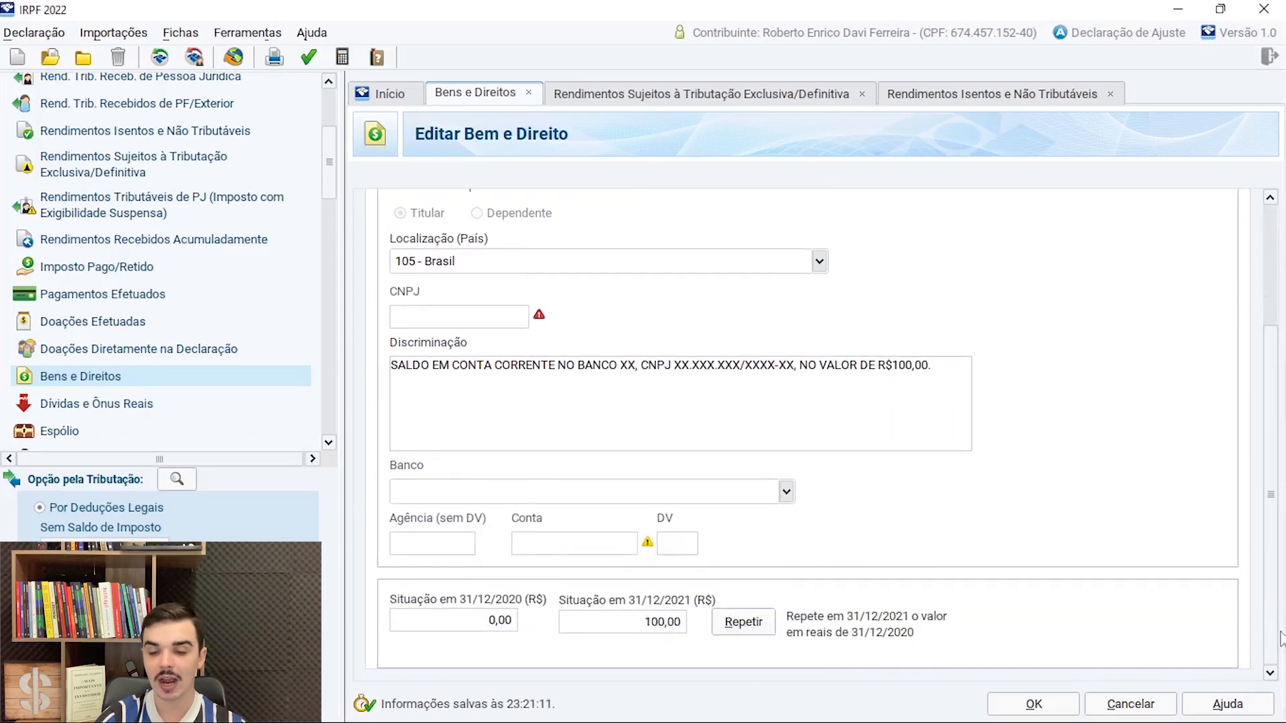
click(786, 492)
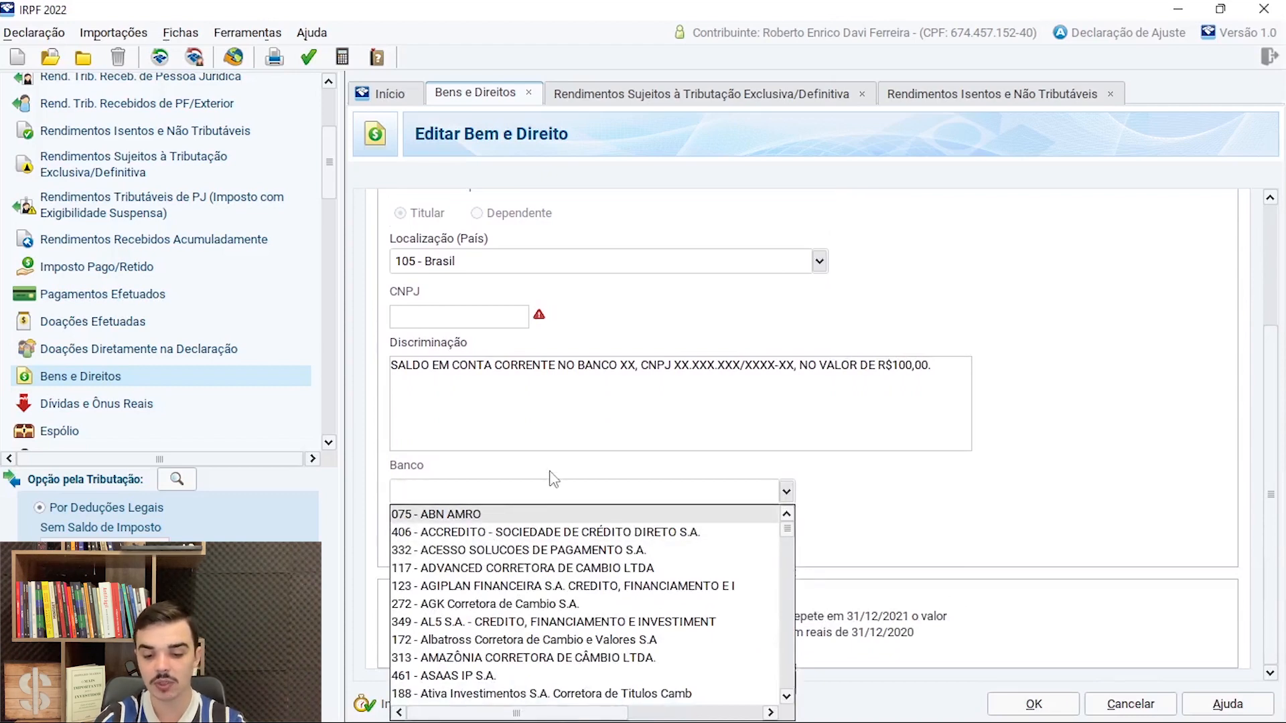
text(BANCO )
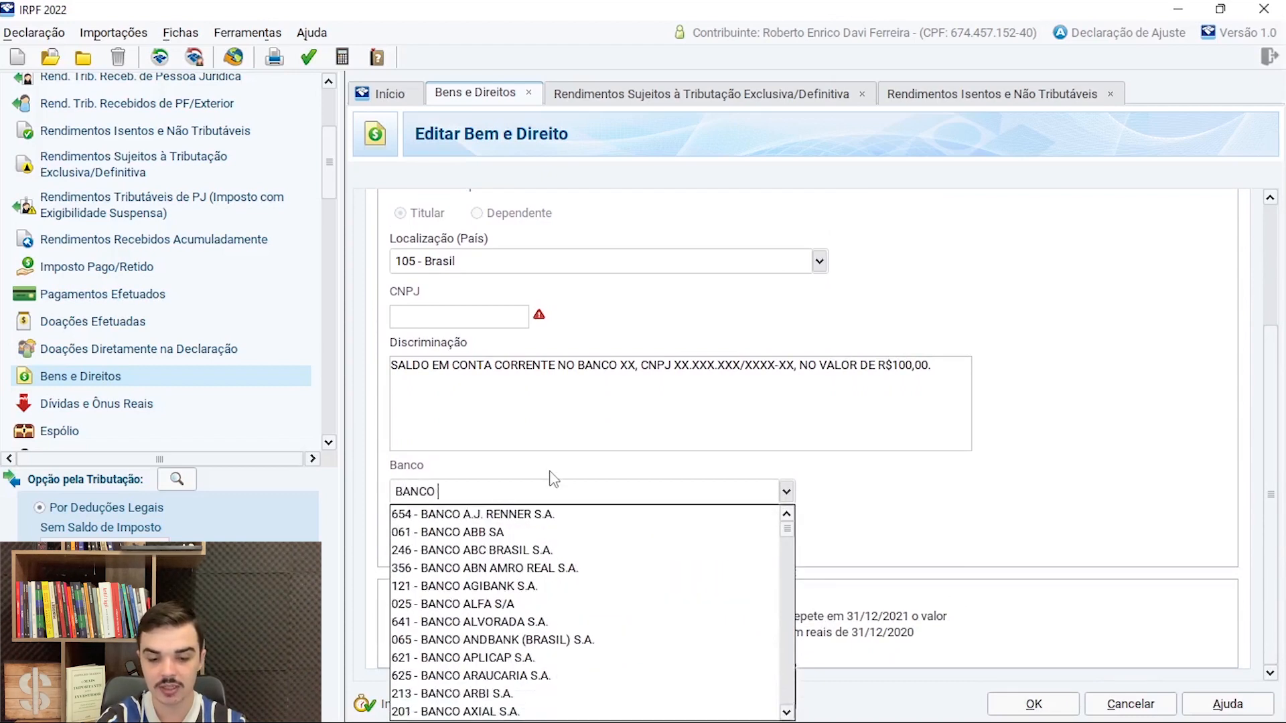
text(DO BRAS)
click(537, 515)
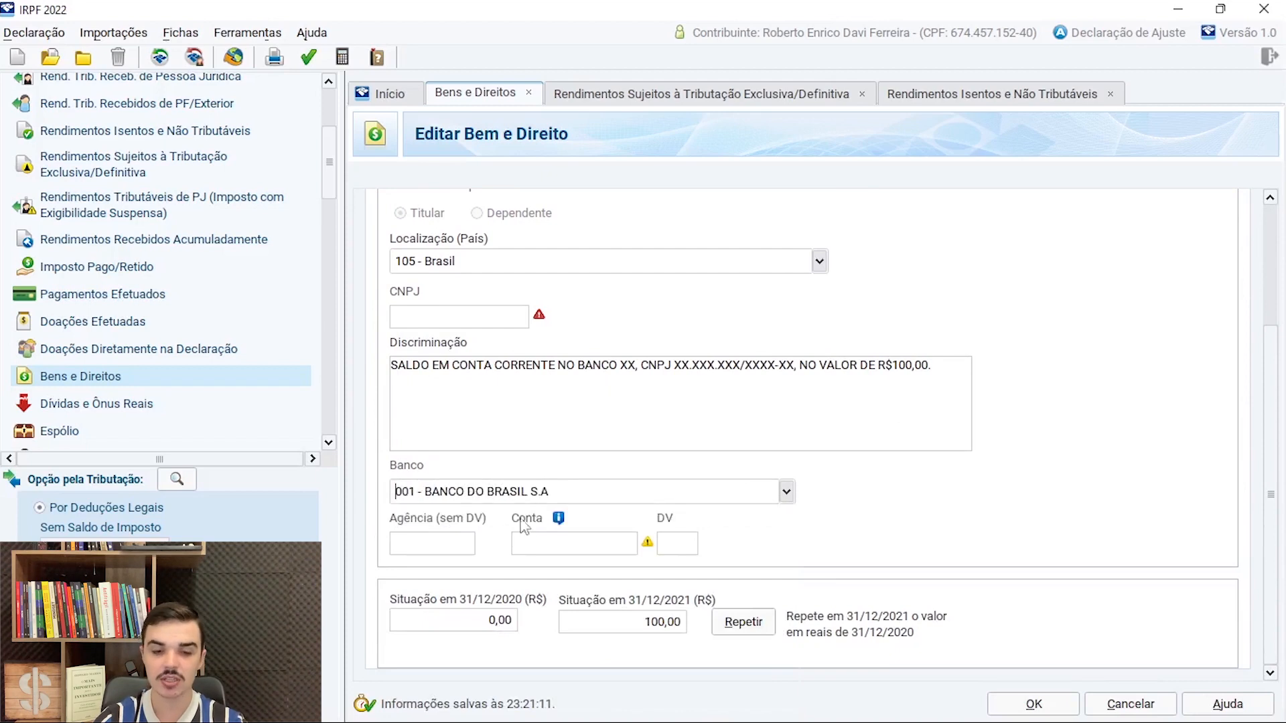
Check the checking account's branch, account number, check digit and yearly balance fields, and save the asset.
click(428, 546)
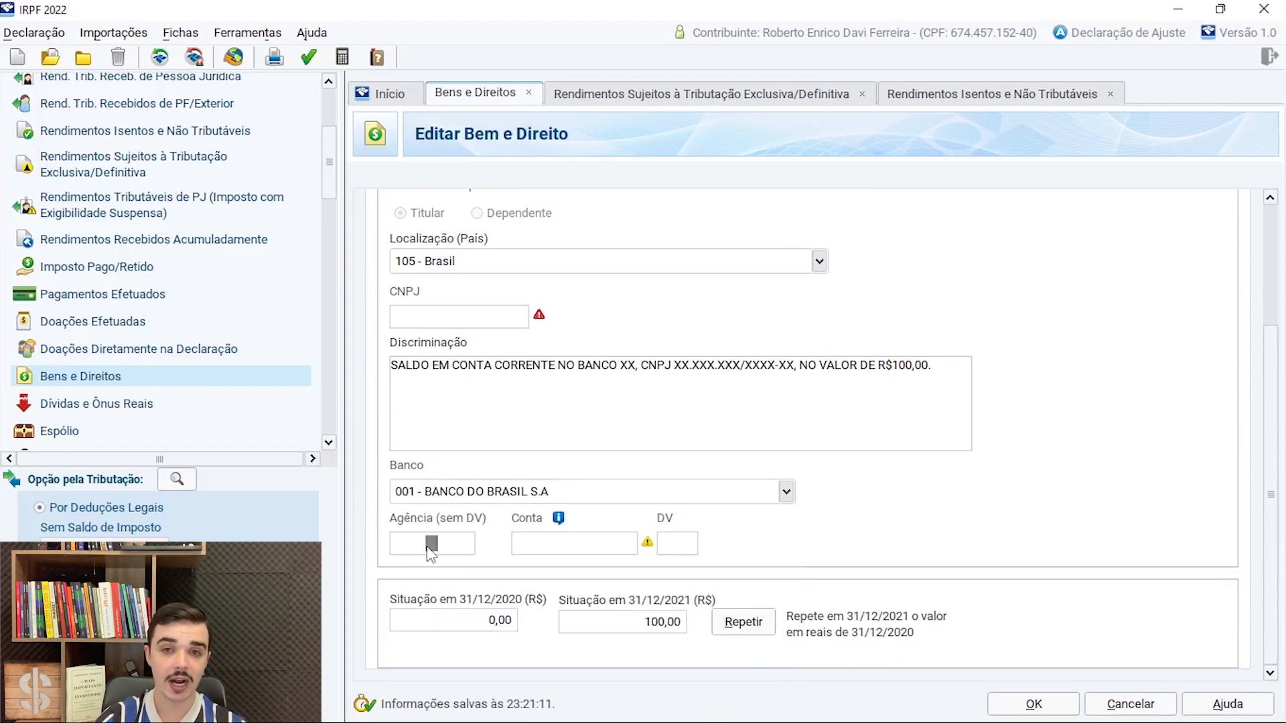
click(566, 549)
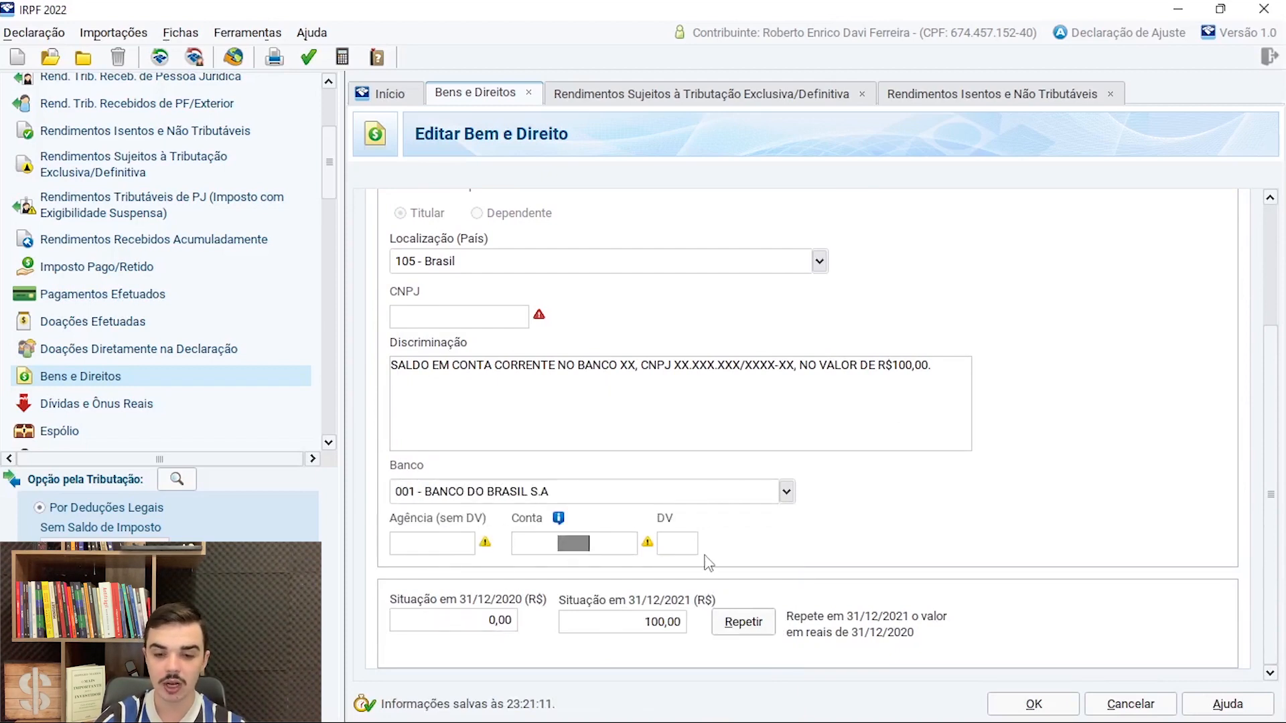
click(688, 554)
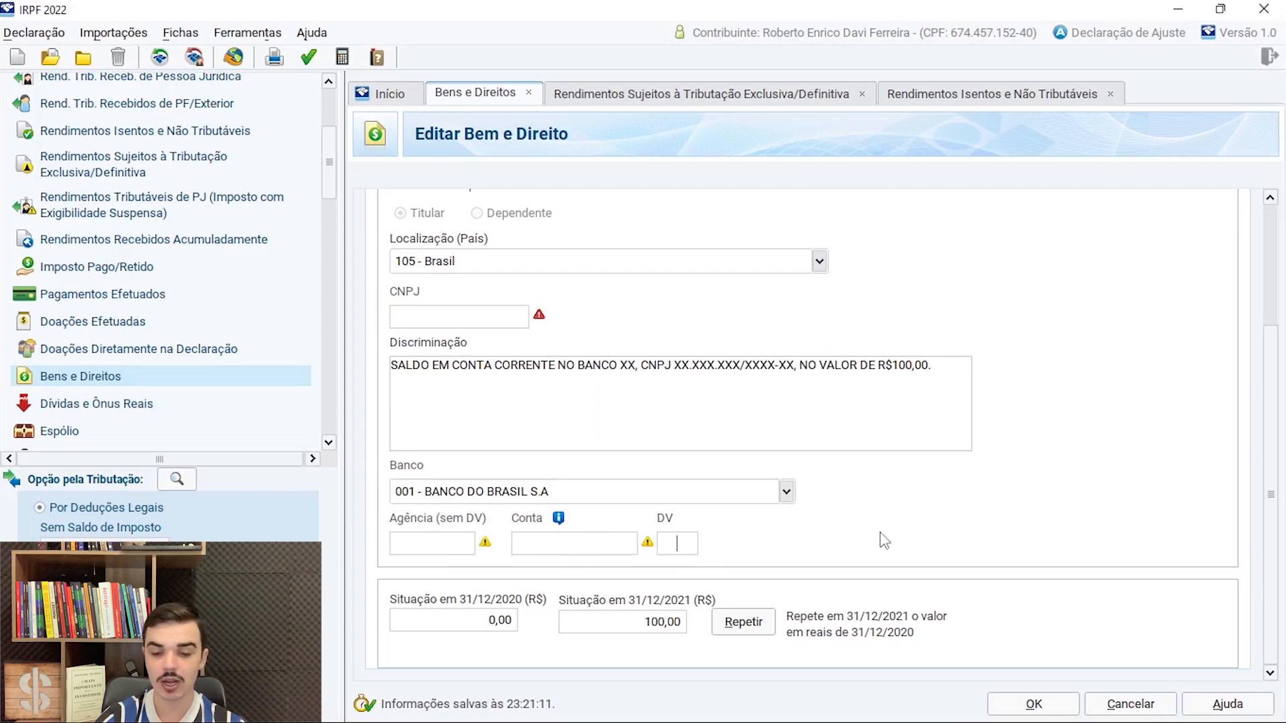
click(627, 624)
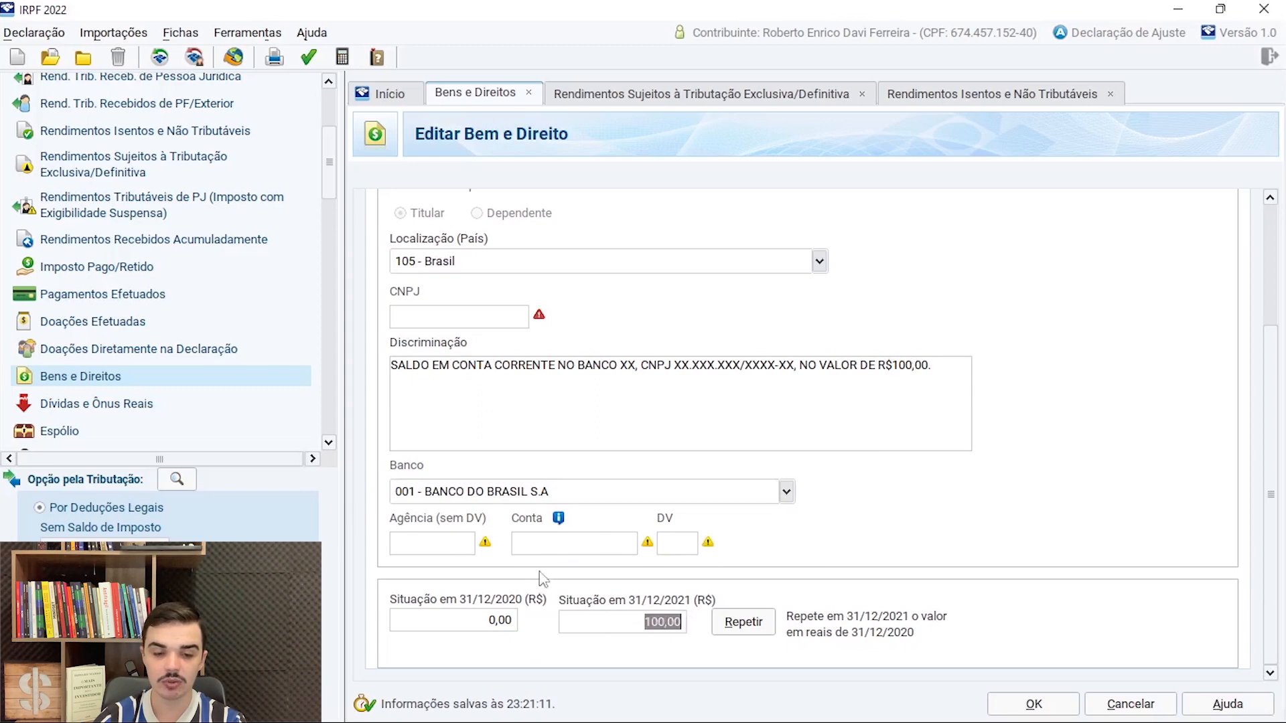
click(486, 622)
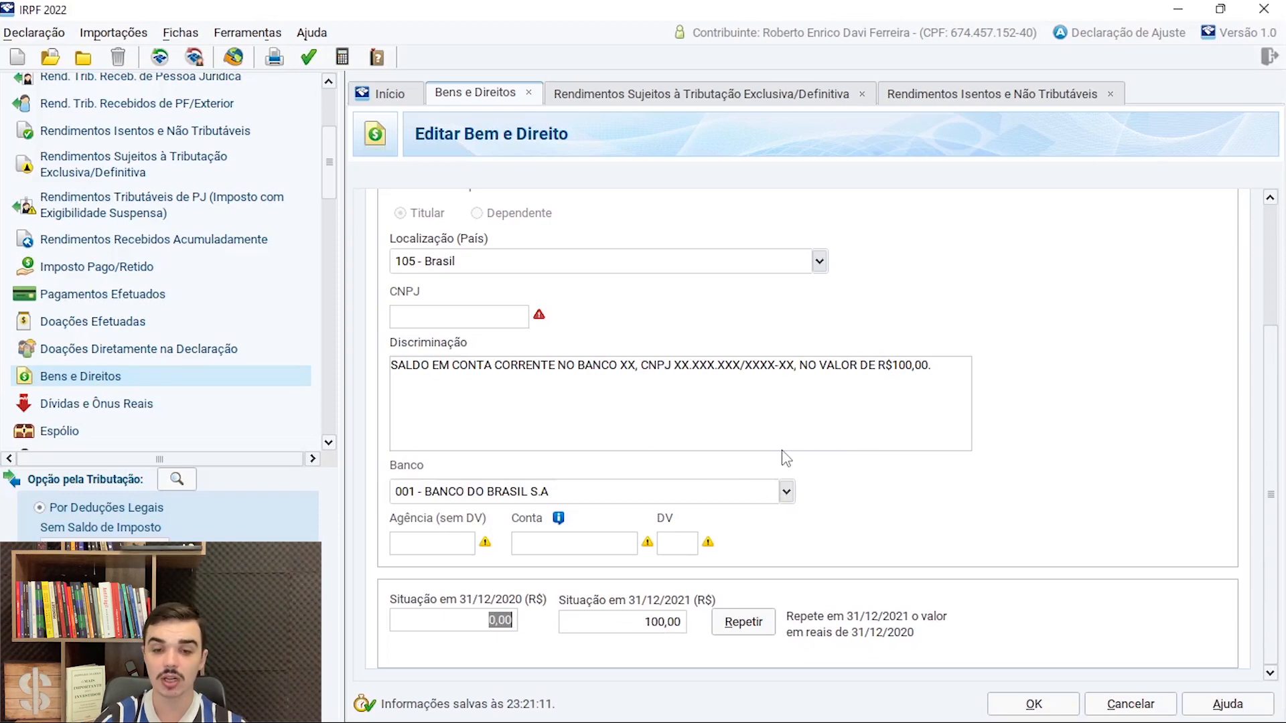
click(1033, 704)
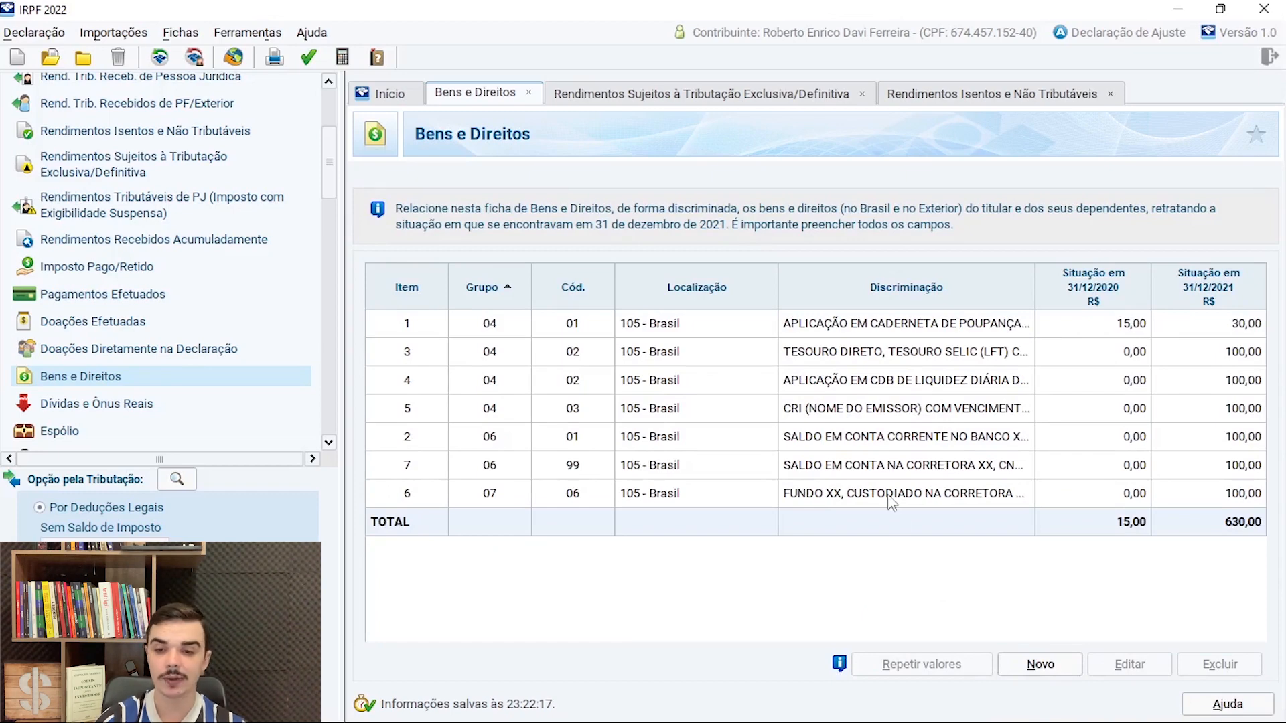
Open the brokerage account balance asset for editing and choose code 99 - Outros depósitos à vista.
click(894, 470)
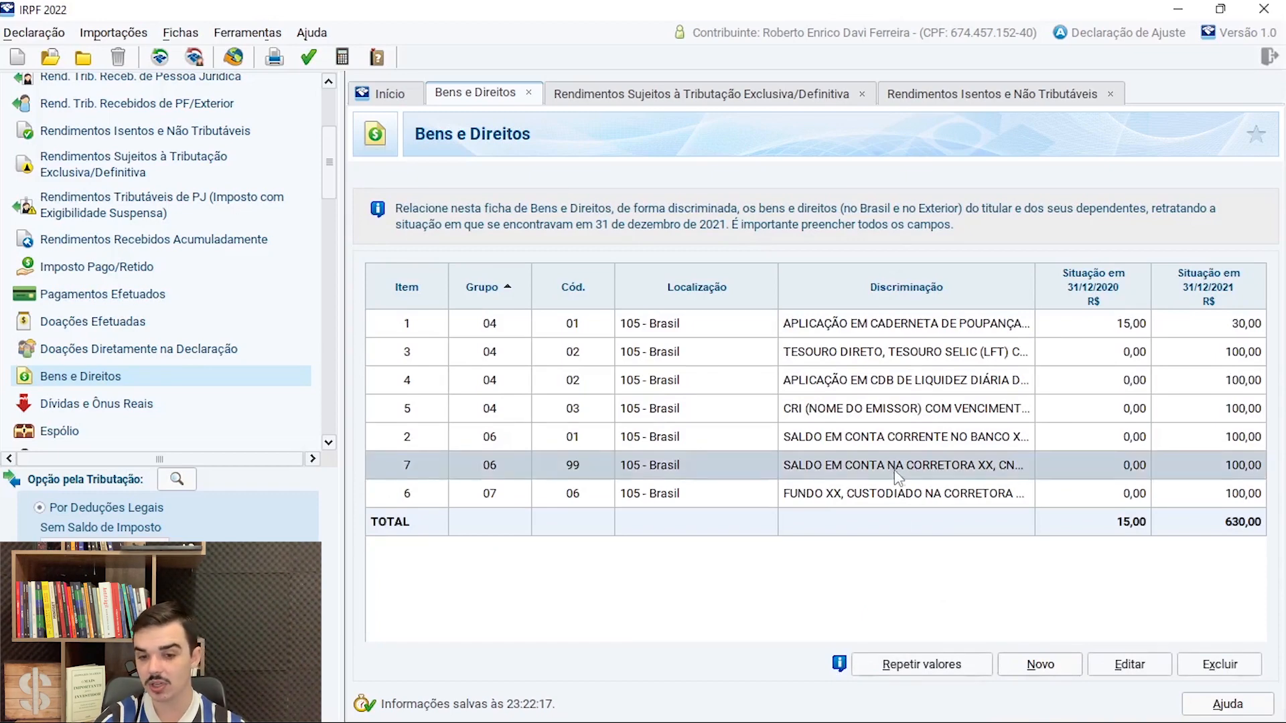
click(1111, 662)
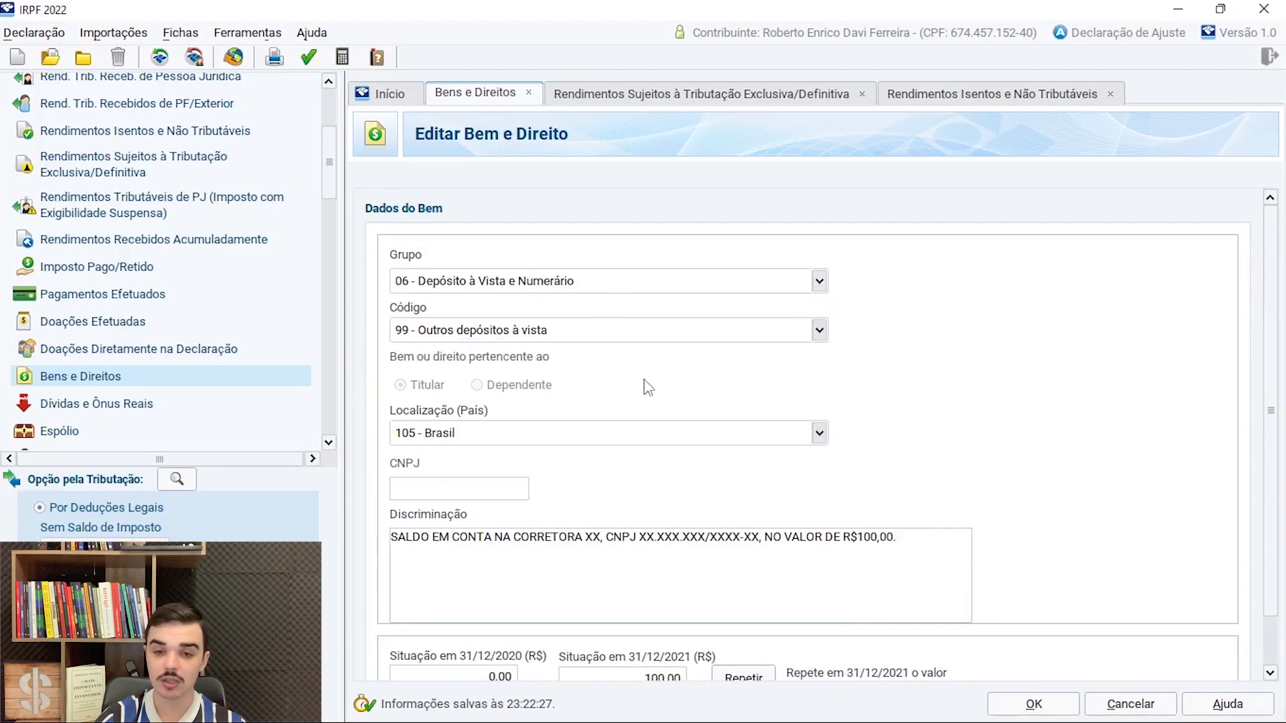
click(790, 331)
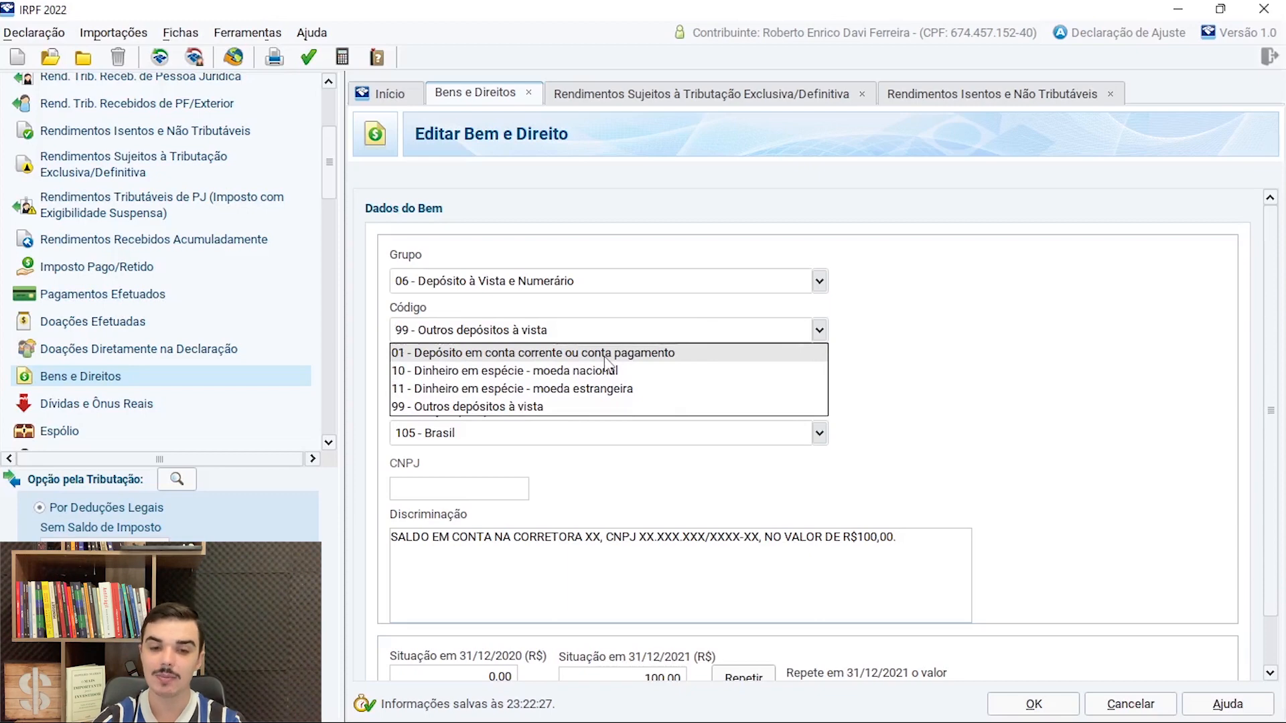
click(549, 414)
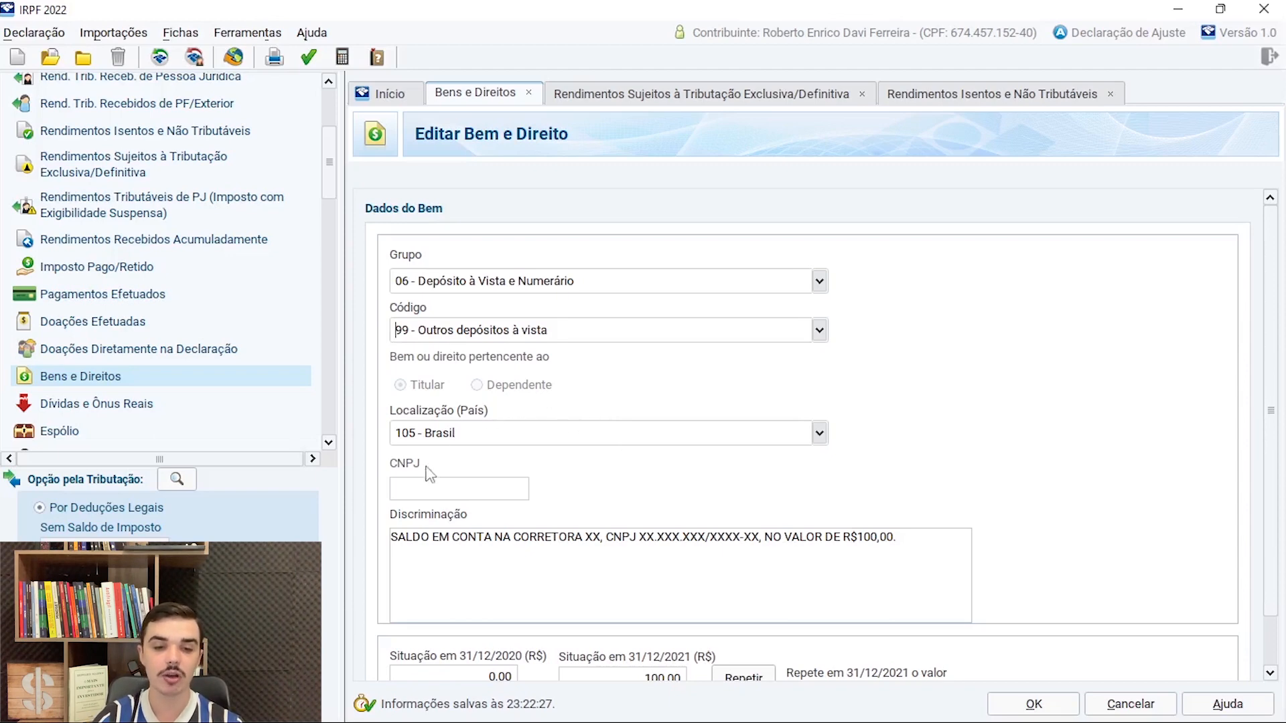
Check the brokerage balance asset's CNPJ field and its 31/12/2021 balance, and save the asset.
click(405, 496)
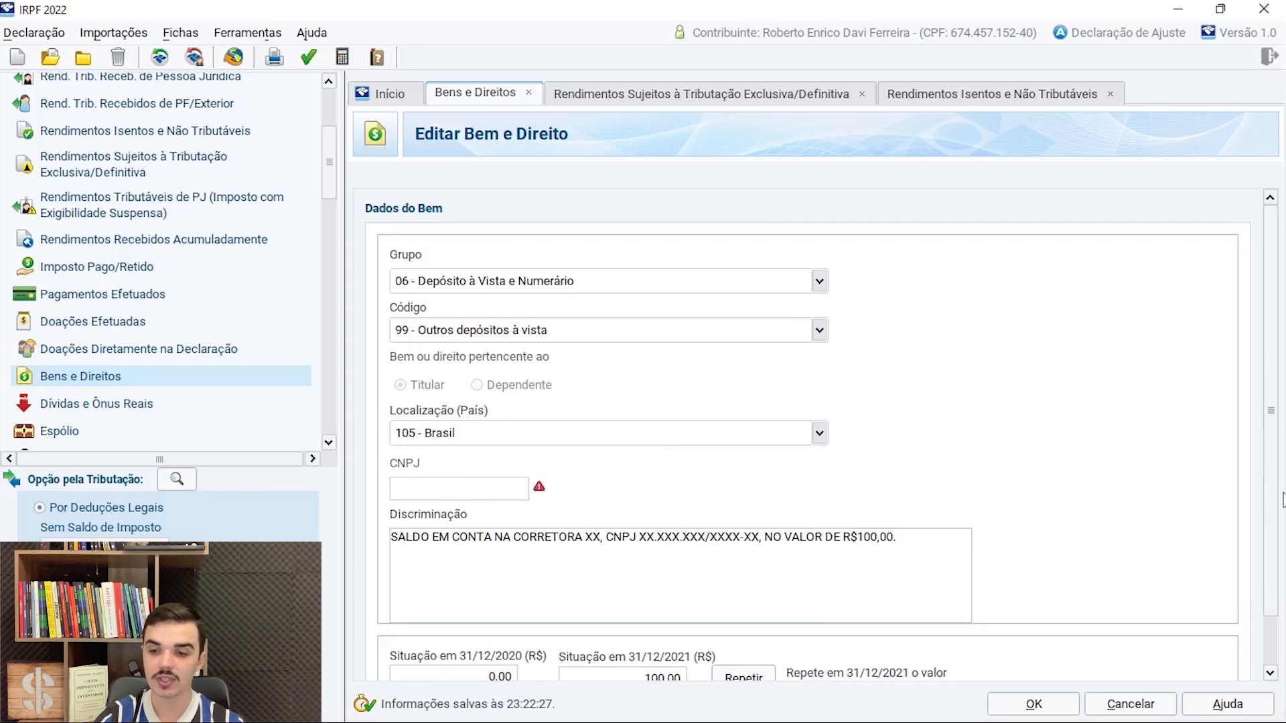
drag(1270, 508, 1276, 559)
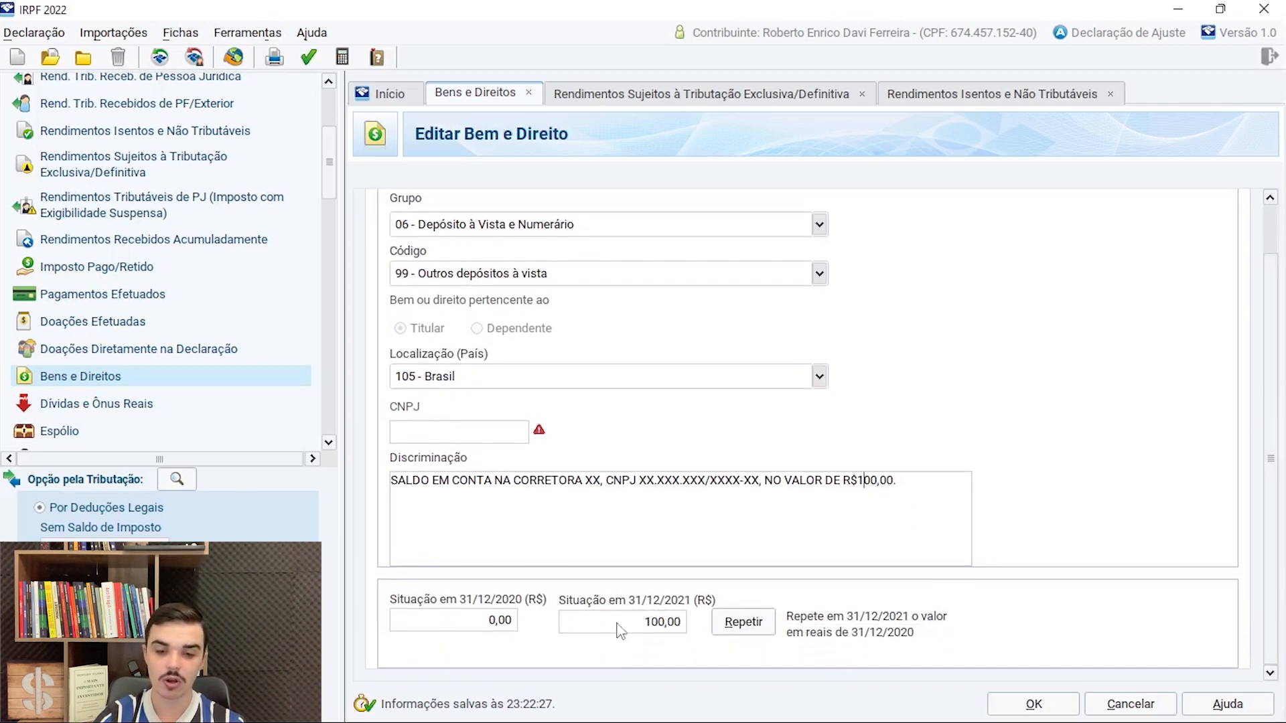
drag(623, 628, 693, 623)
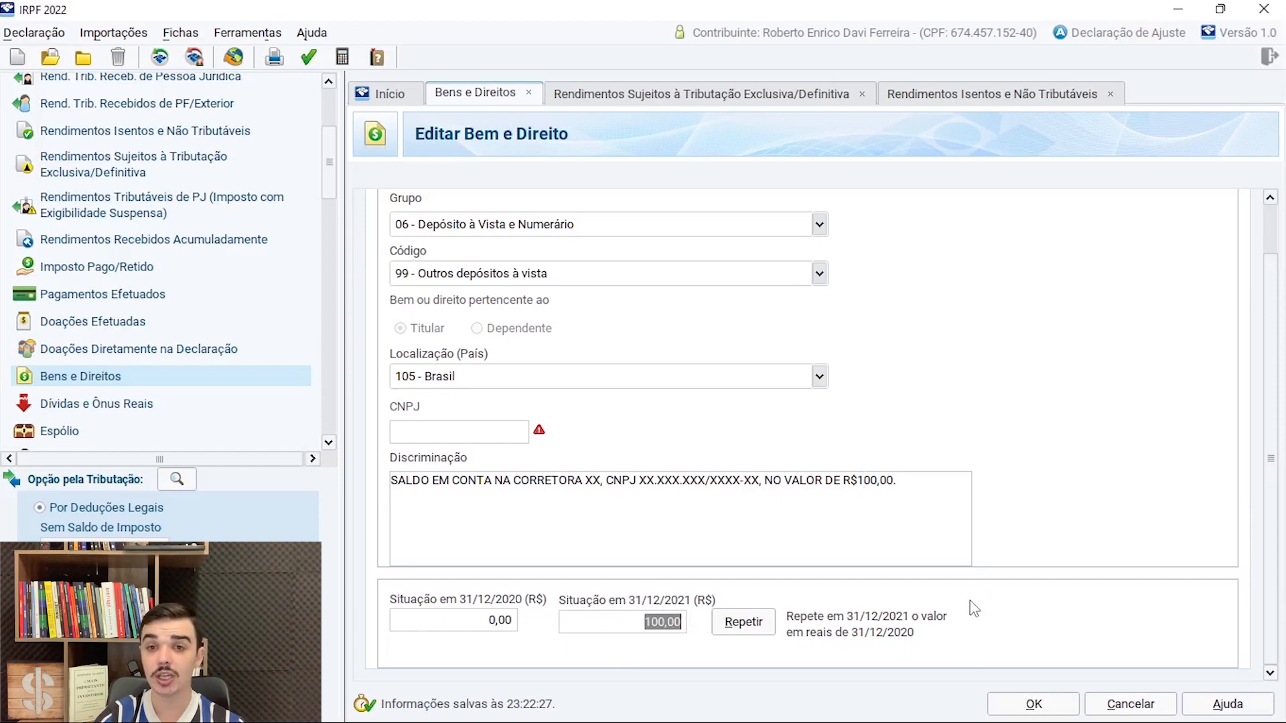
click(1031, 704)
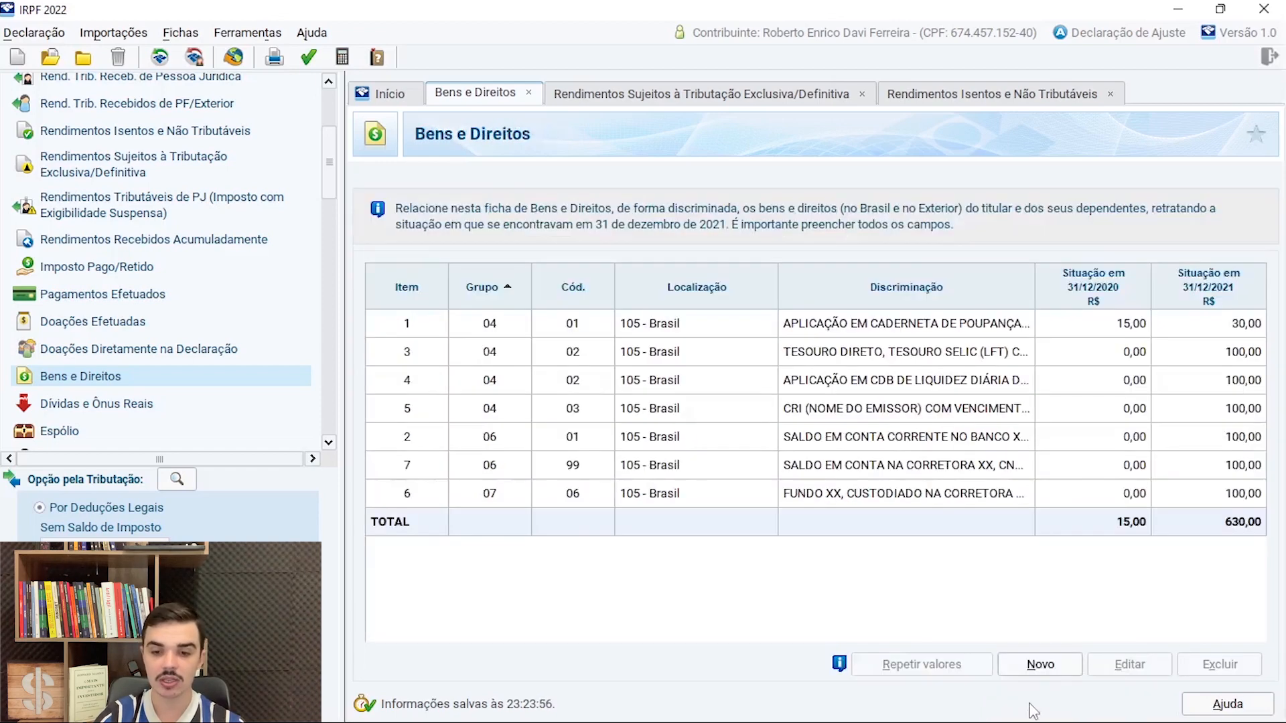
Open the investment fund asset for editing and set its code to 05 - Fundos de Investimento em Ações - Mercado de Acesso.
click(922, 498)
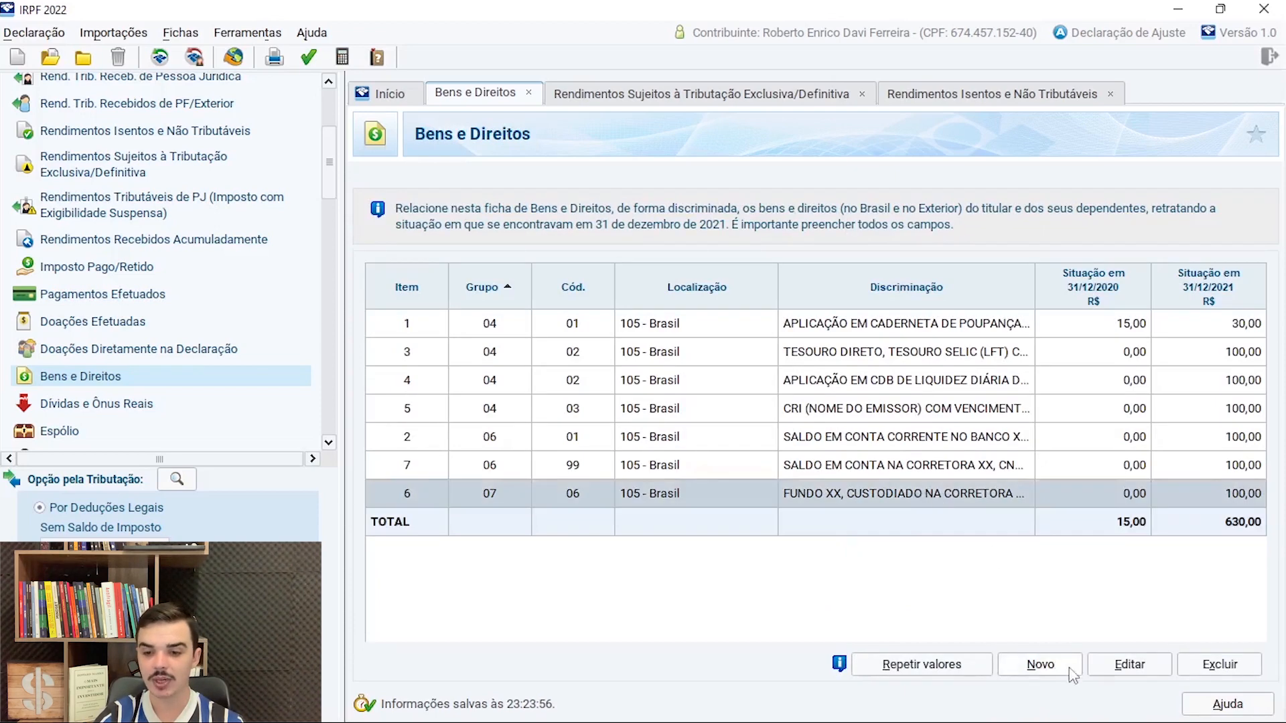
click(1130, 669)
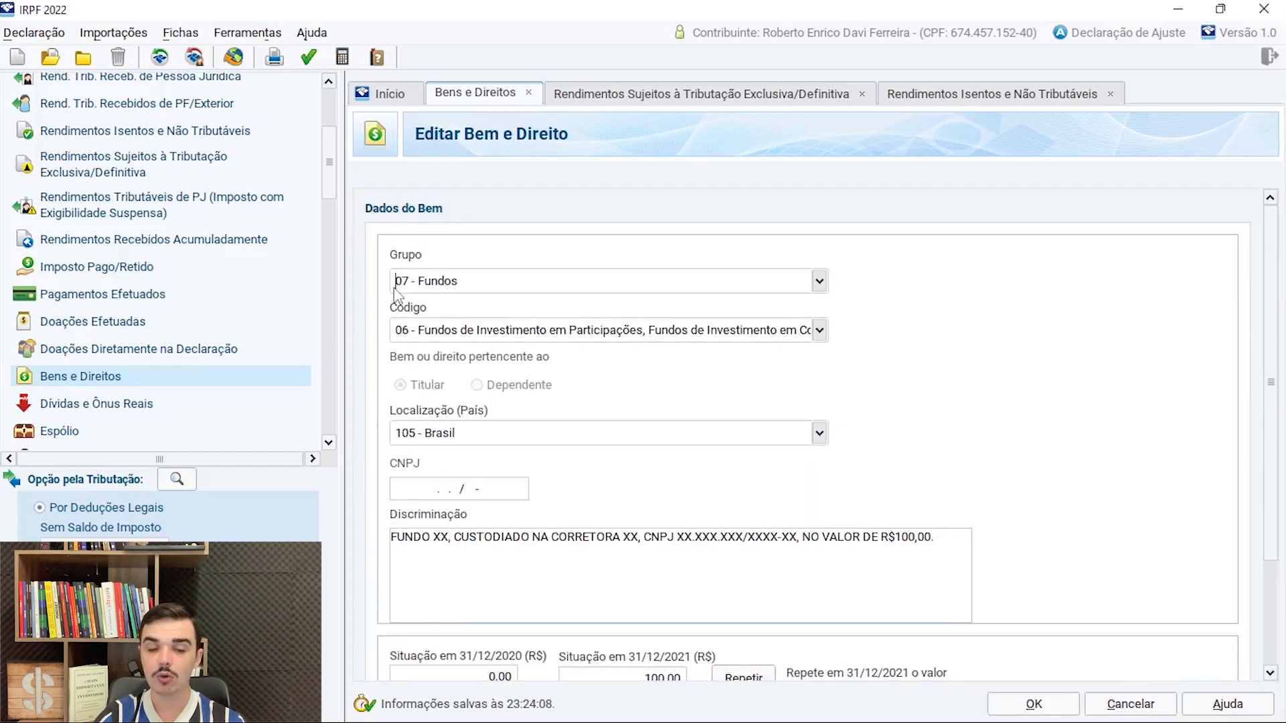
click(819, 330)
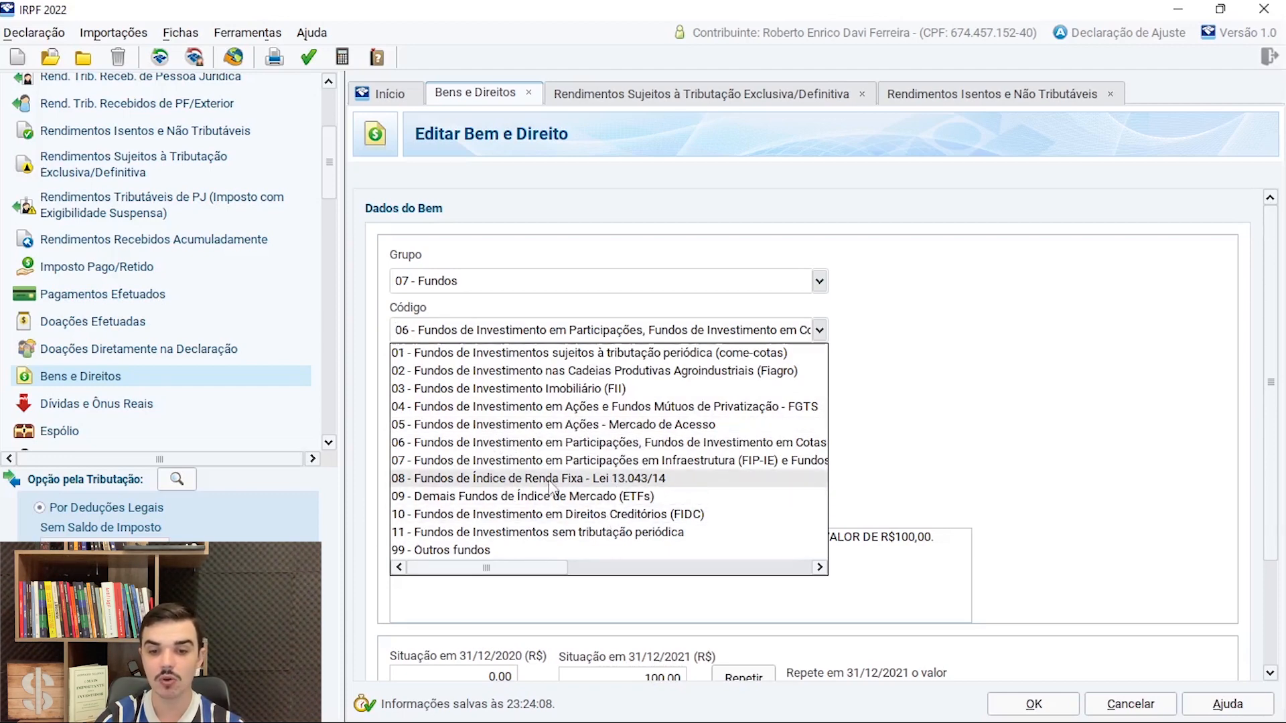
click(644, 428)
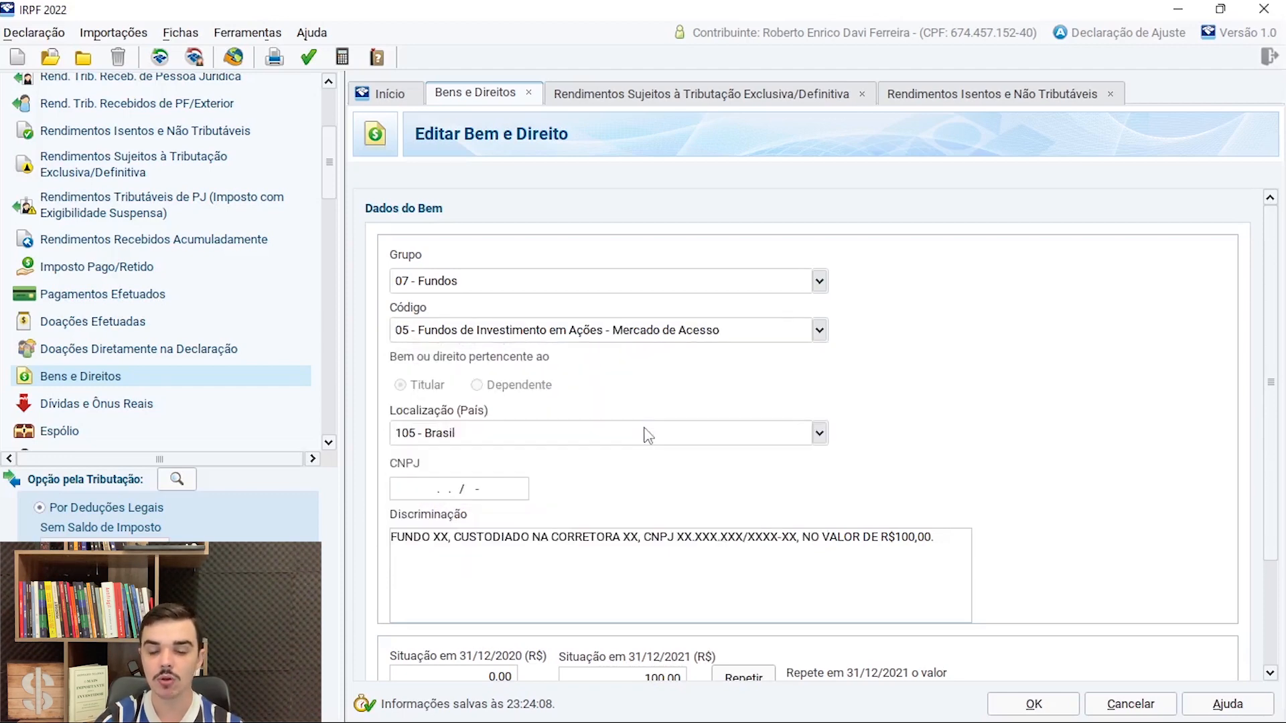
Review the fund asset's CNPJ field and its balances for 31/12/2021 and 31/12/2020.
click(462, 488)
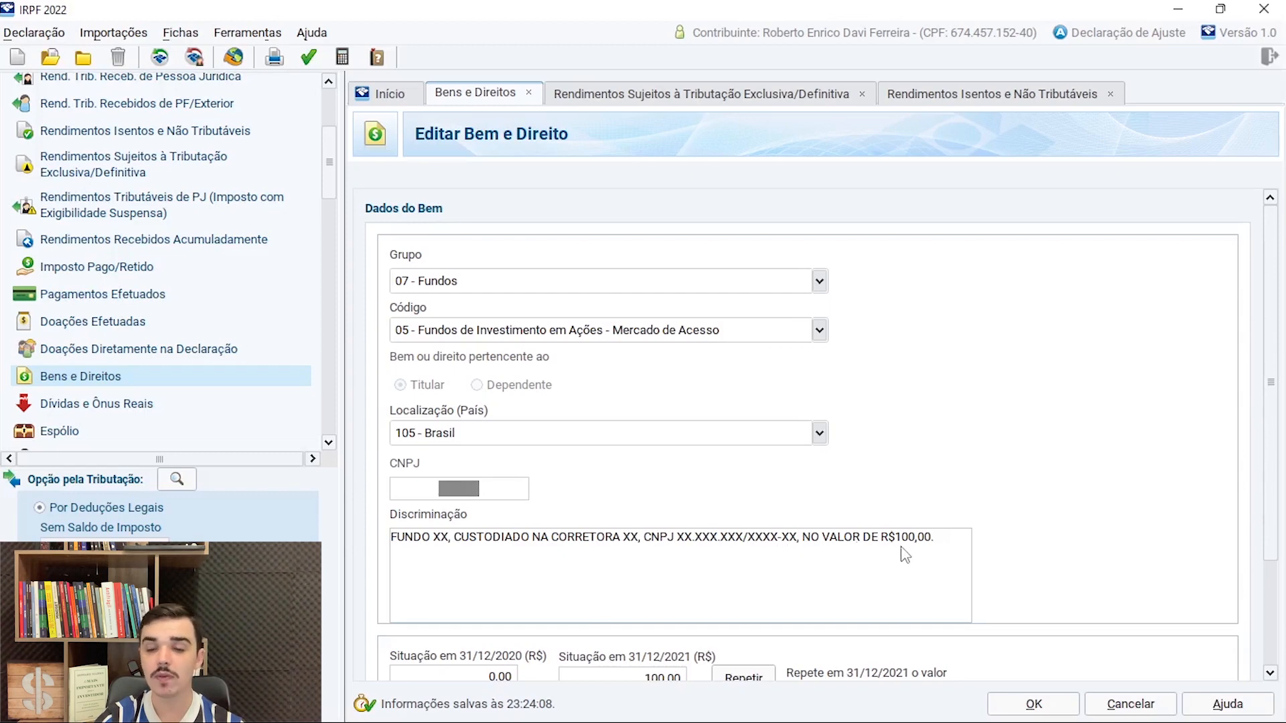
scroll(1272, 488, down, 5)
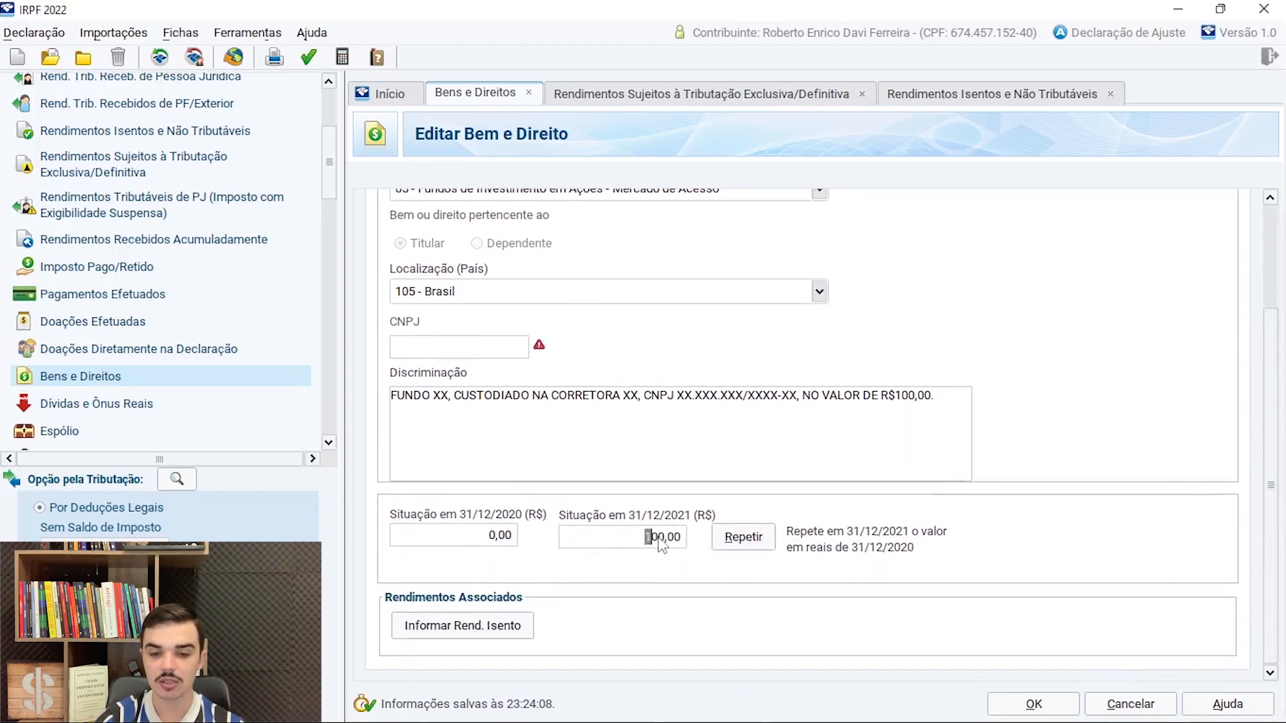
click(648, 537)
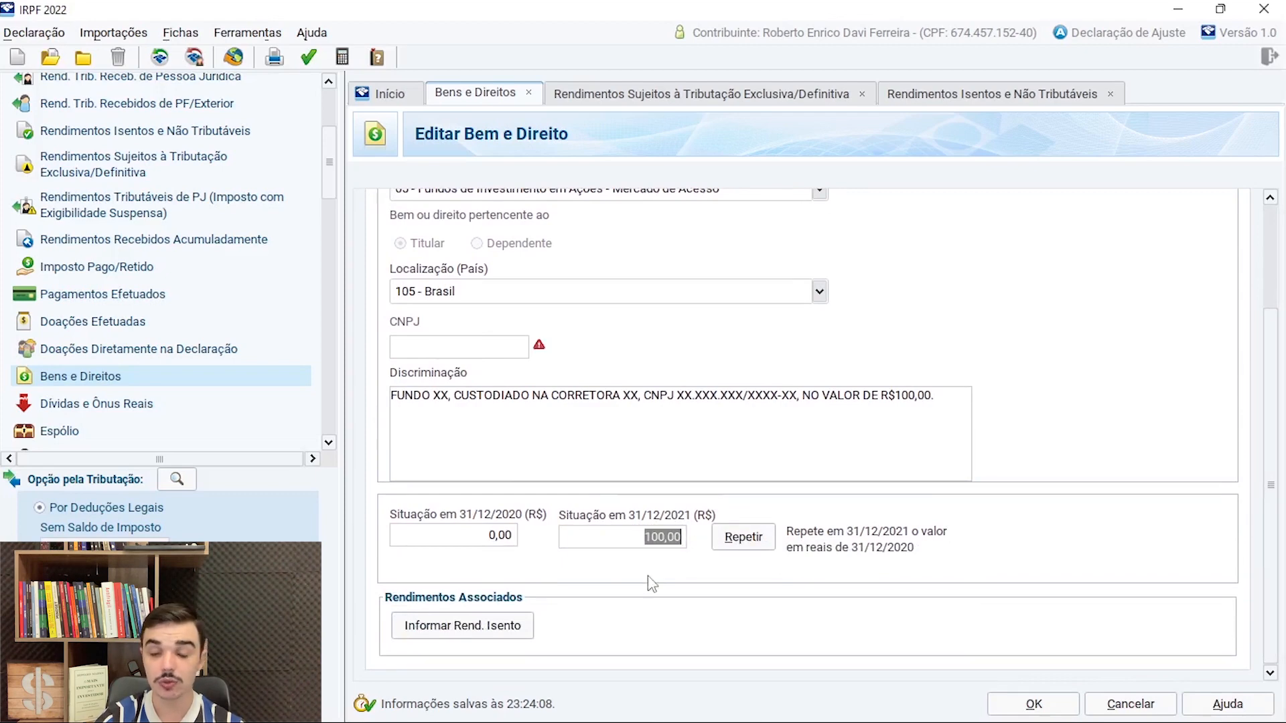
click(419, 533)
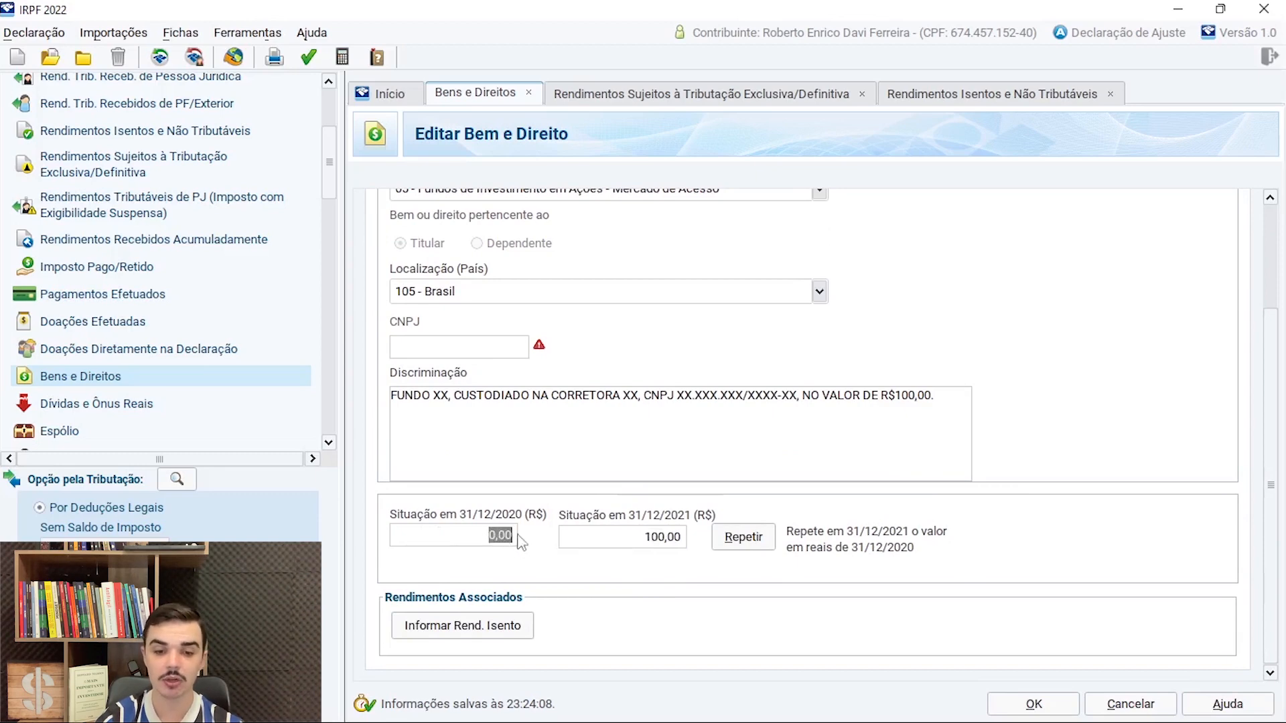
Open the exempt income entry associated with the fund and review its payer name, description and value fields.
click(462, 625)
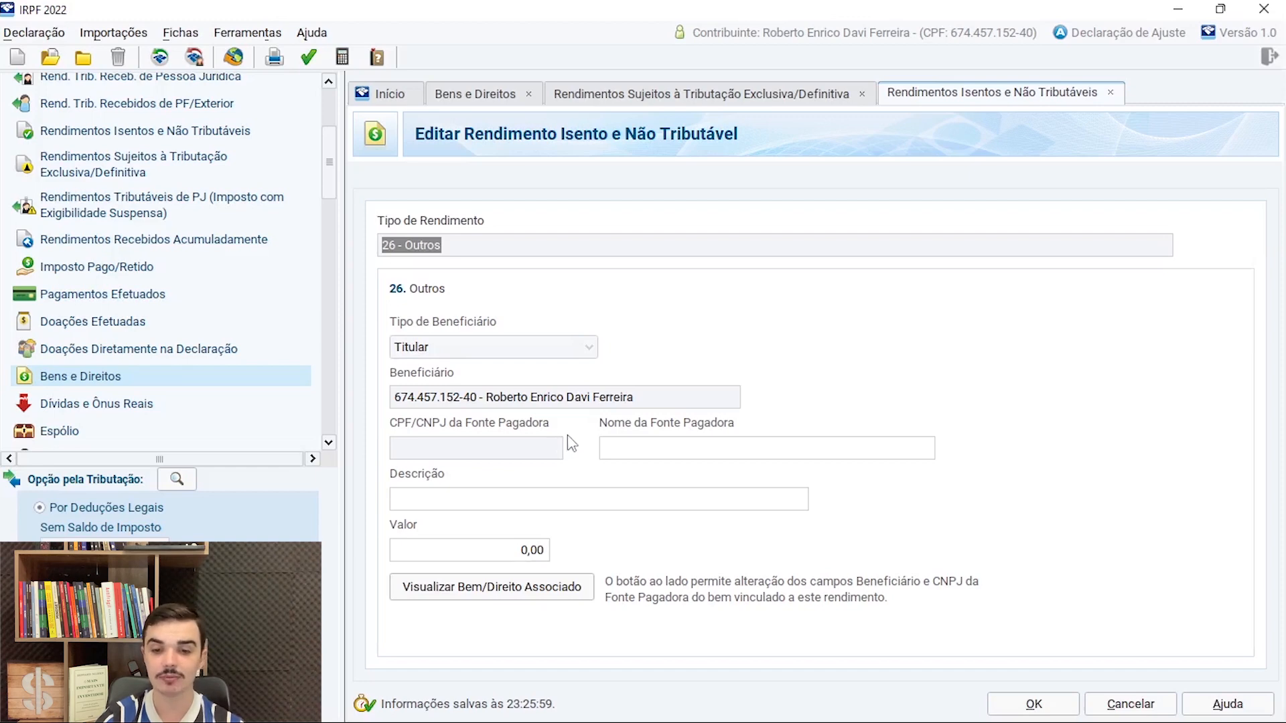
click(659, 451)
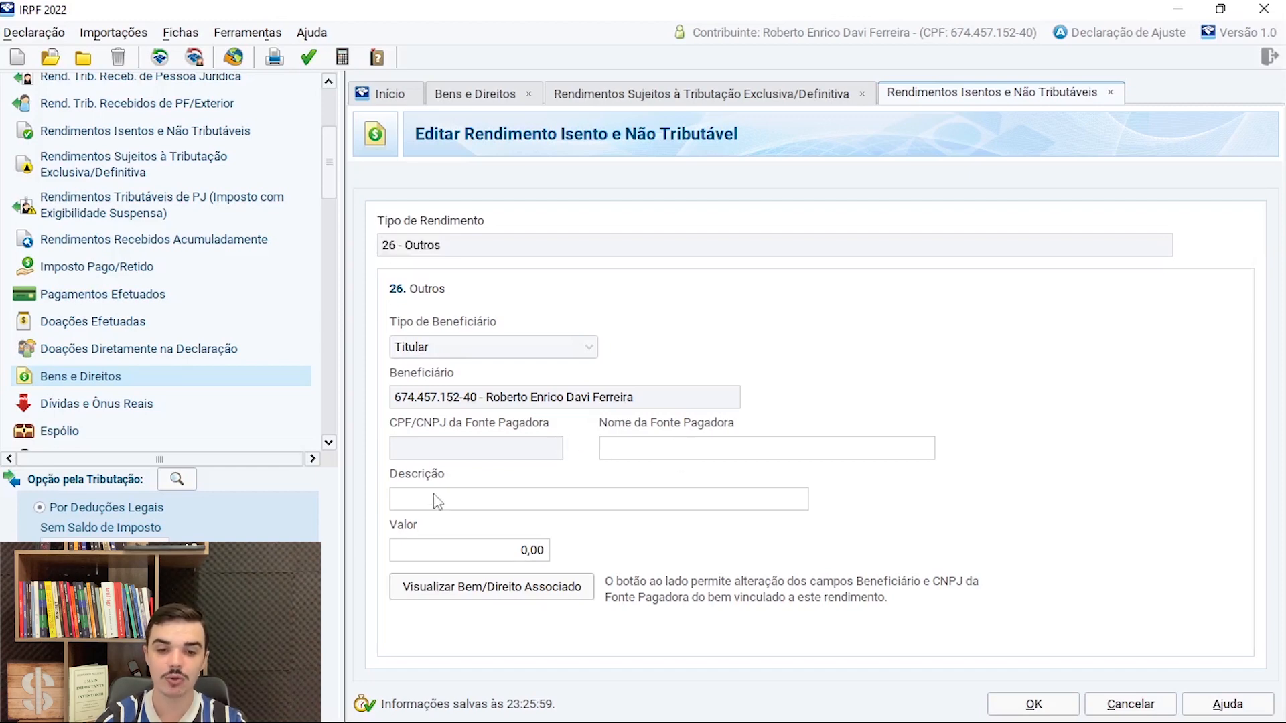
click(416, 503)
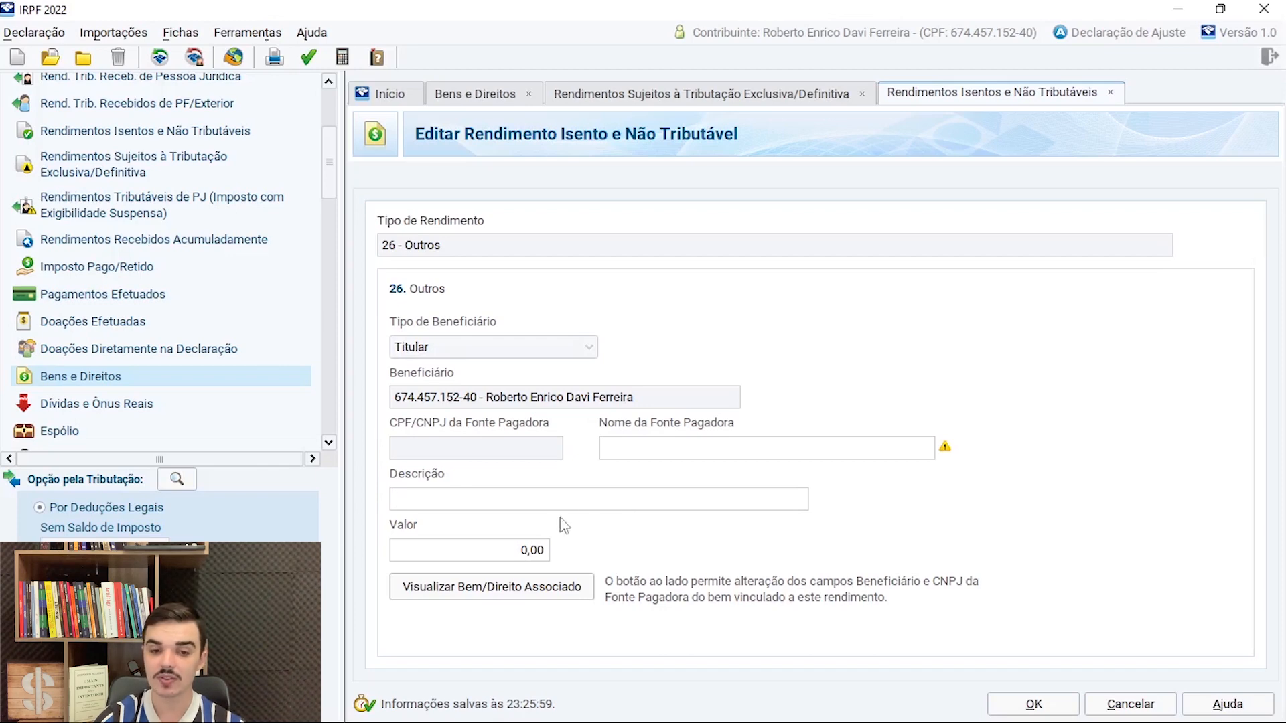
click(527, 550)
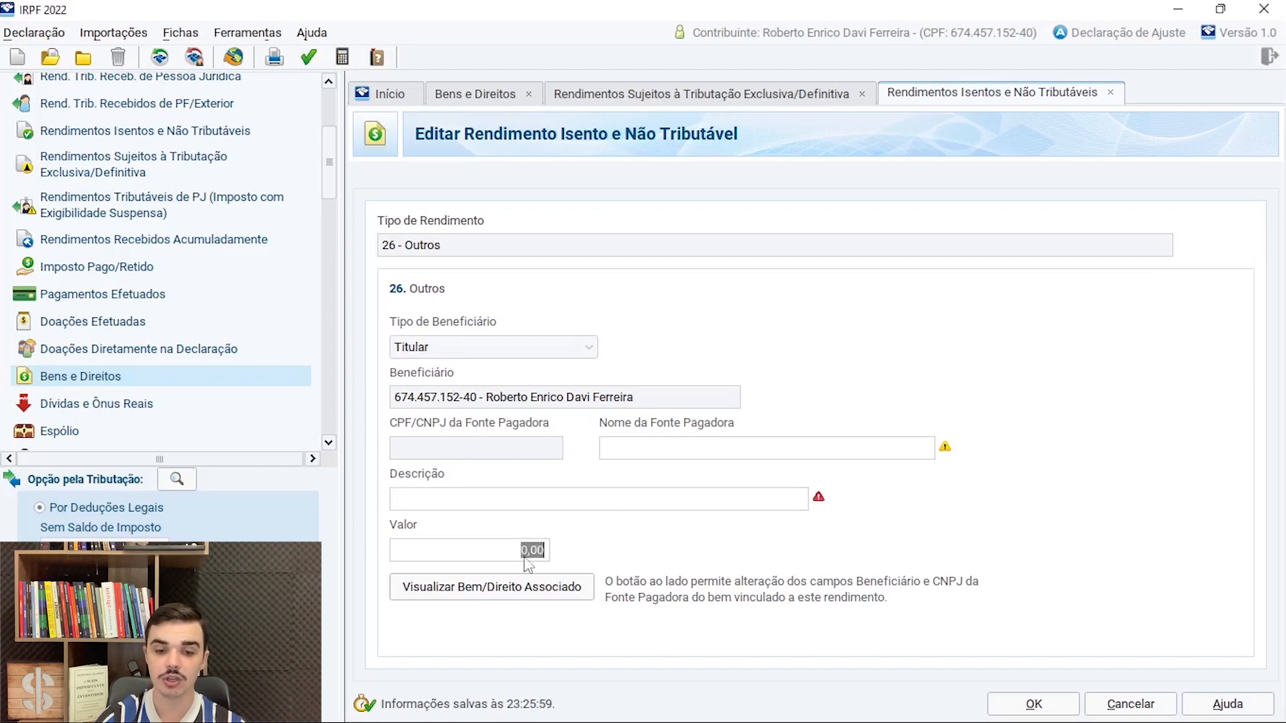
Return from the exempt income entry to its associated fund asset and save the asset.
click(513, 588)
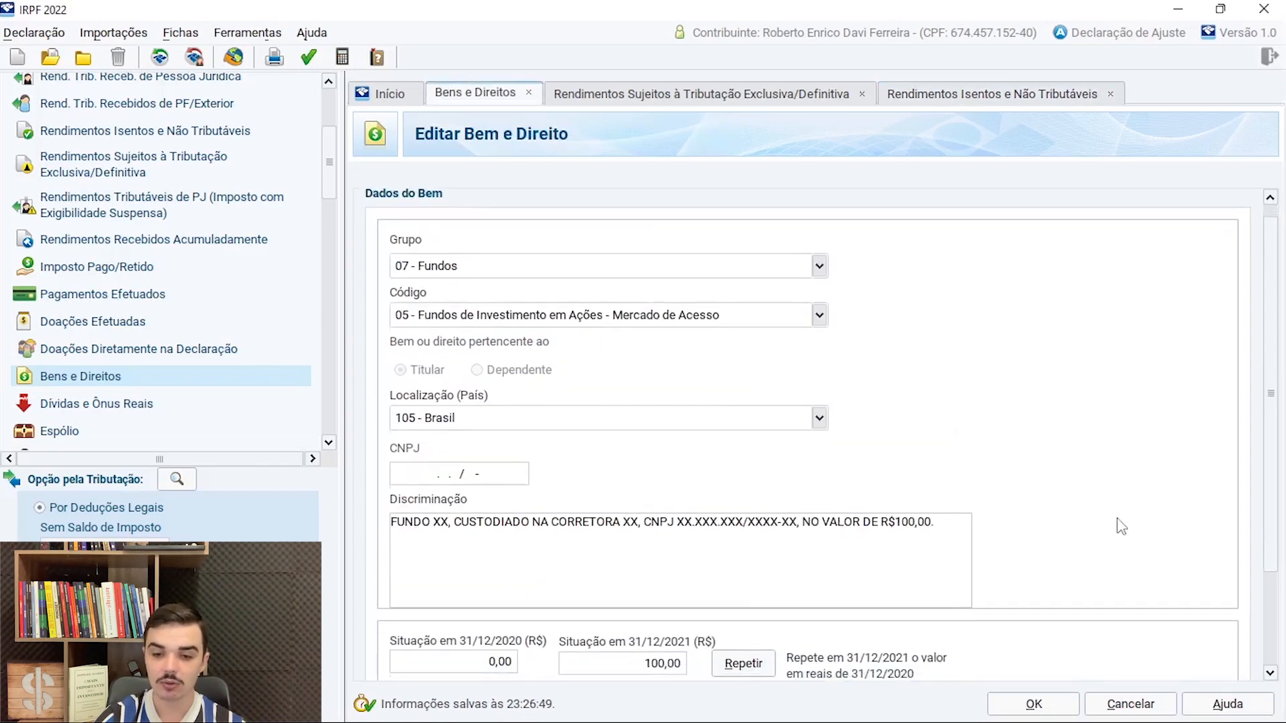
scroll(1111, 536, down, 3)
click(1035, 704)
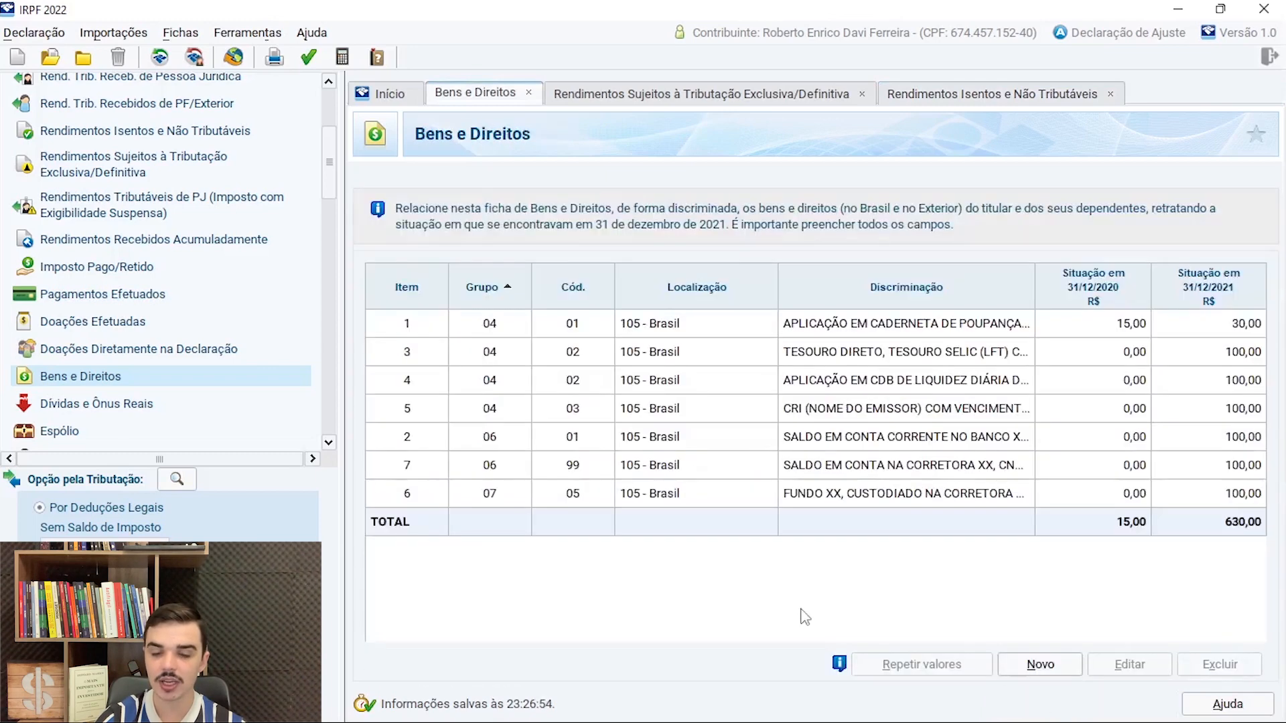